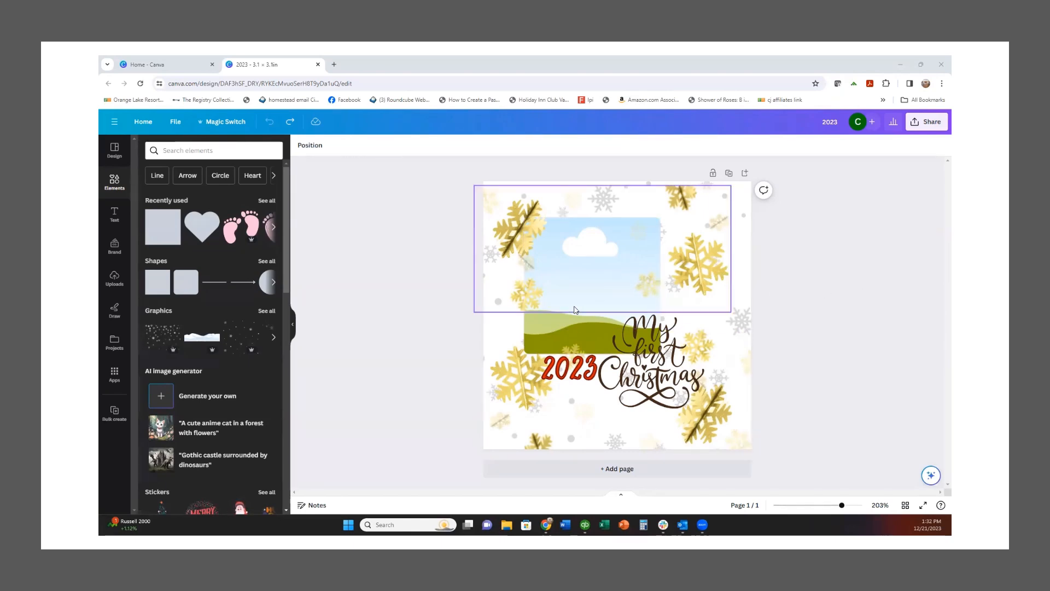
Move the empty photo frame slightly up and toward the middle of the Christmas design
{"action": "left_click", "coordinate": [572, 326]}
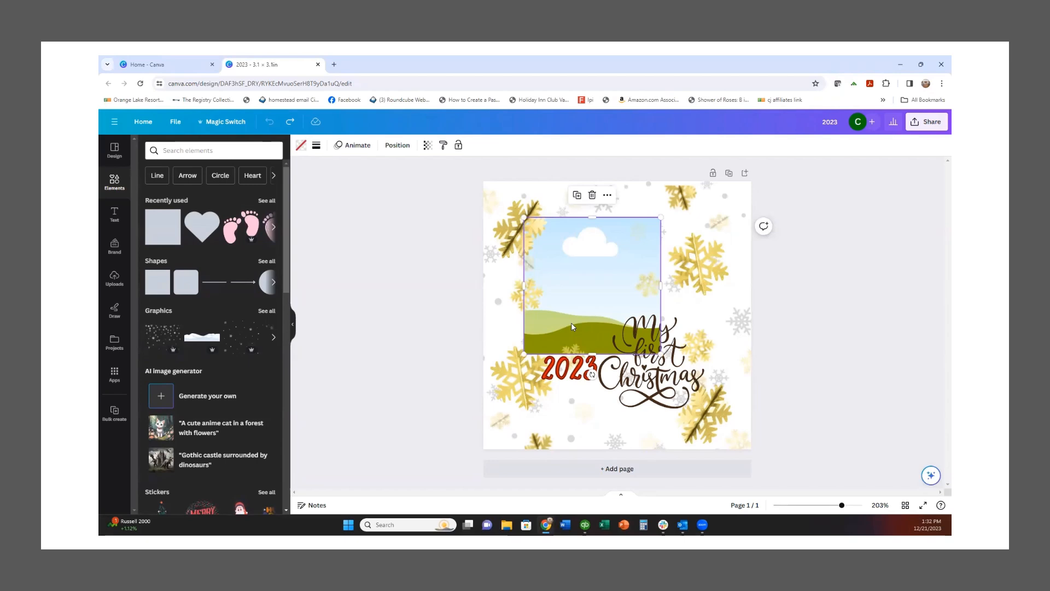
{"action": "left_click_drag", "start_coordinate": [571, 323], "coordinate": [574, 322]}
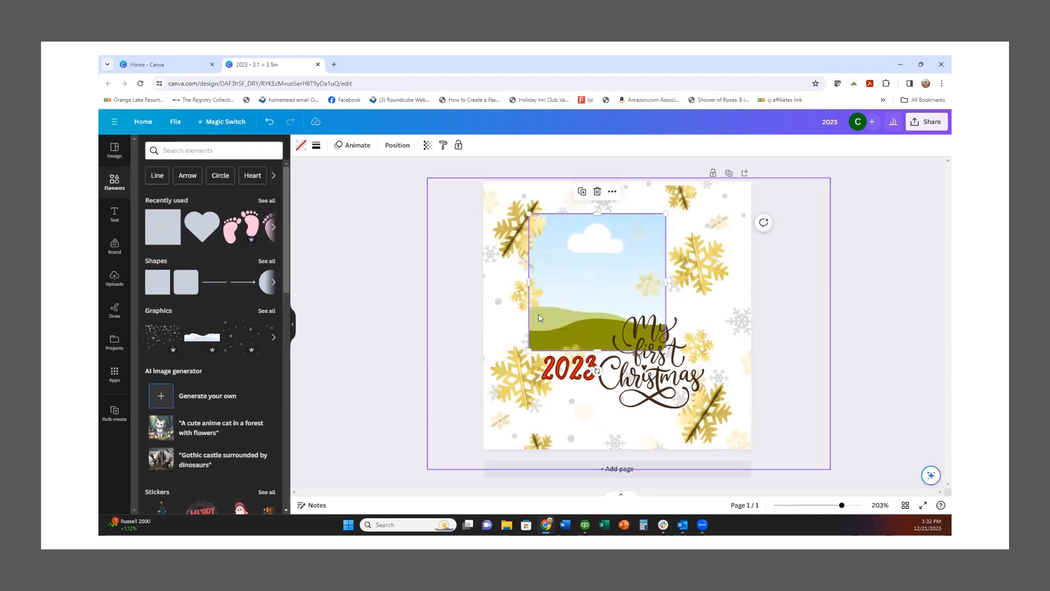
{"action": "left_click", "coordinate": [794, 292]}
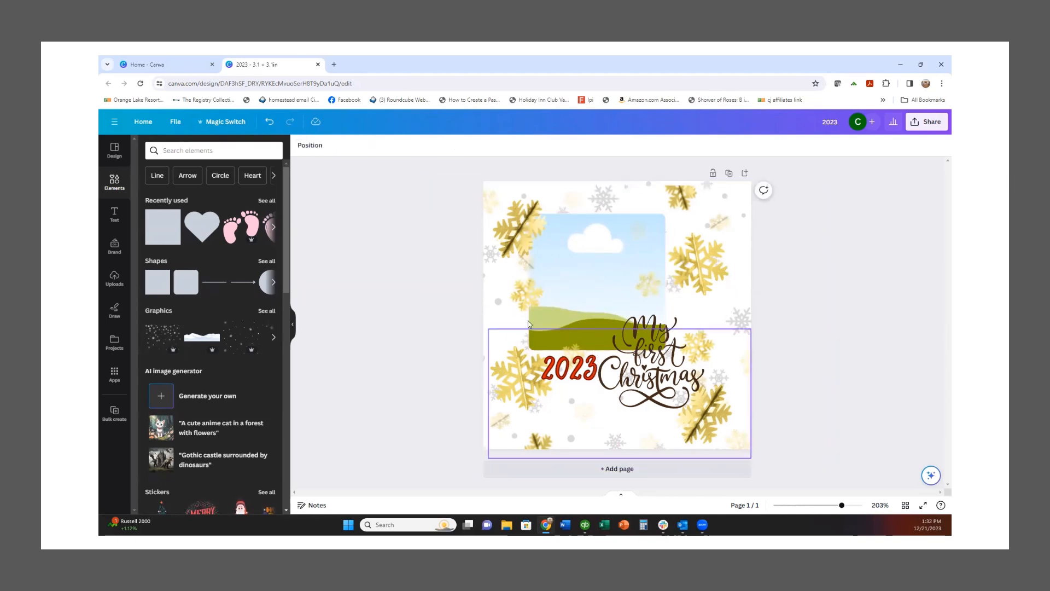
Insert the uploaded family photo, enlarge it, and drop it into the photo frame on the Christmas design
{"action": "left_click", "coordinate": [115, 282]}
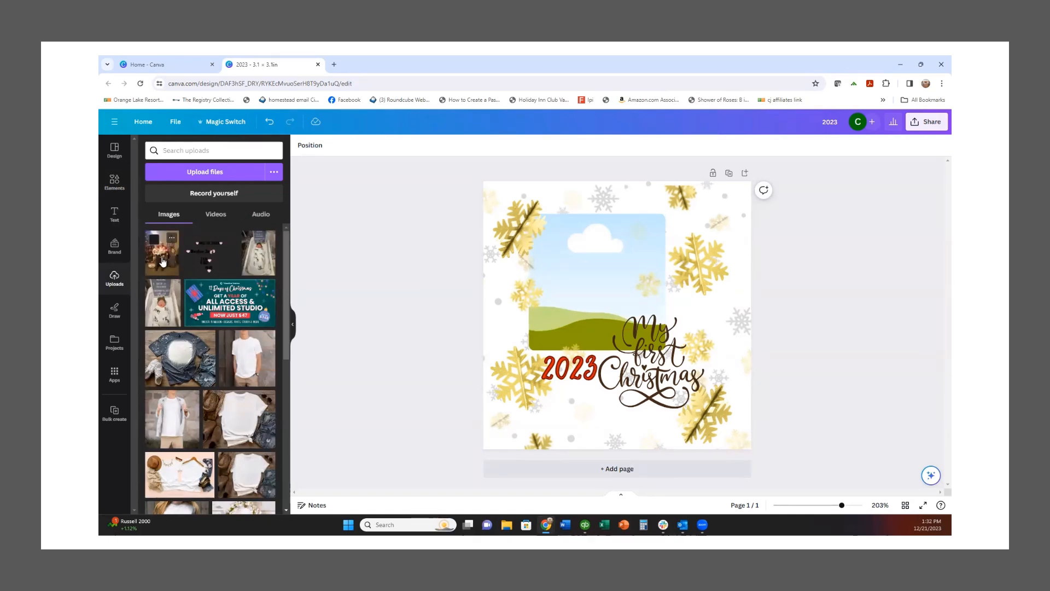
{"action": "left_click", "coordinate": [168, 258]}
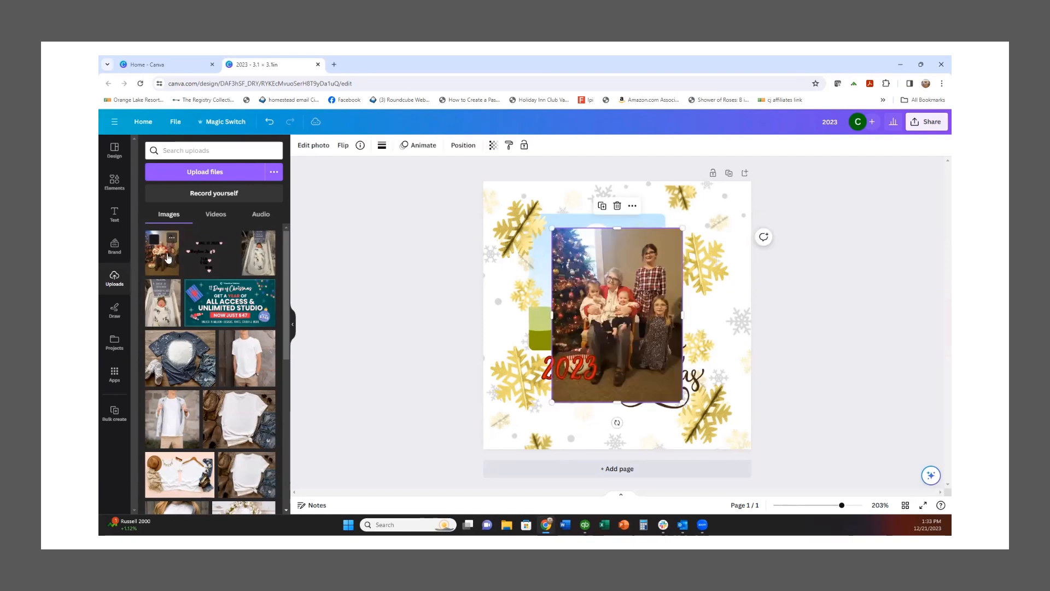
{"action": "left_click_drag", "start_coordinate": [619, 327], "coordinate": [607, 305]}
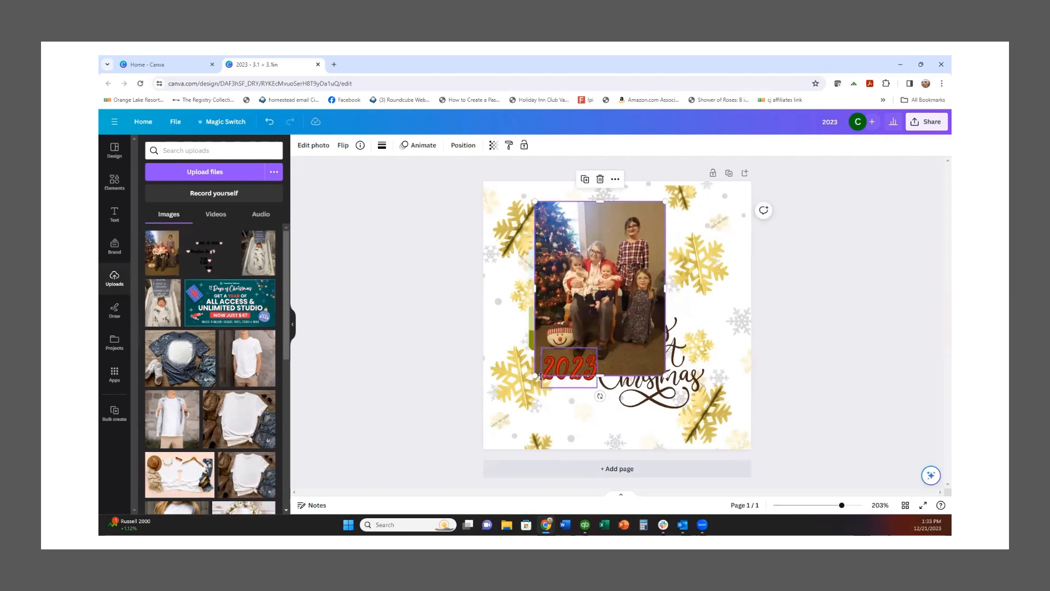
{"action": "left_click_drag", "start_coordinate": [535, 375], "coordinate": [515, 398]}
{"action": "mouse_move", "coordinate": [555, 305]}
{"action": "left_mouse_down"}
{"action": "mouse_move", "coordinate": [589, 286]}
{"action": "mouse_move", "coordinate": [598, 299]}
{"action": "mouse_move", "coordinate": [550, 273]}
{"action": "mouse_move", "coordinate": [560, 250]}
{"action": "mouse_move", "coordinate": [552, 192]}
{"action": "mouse_move", "coordinate": [628, 247]}
{"action": "mouse_move", "coordinate": [584, 262]}
{"action": "mouse_move", "coordinate": [581, 275]}
{"action": "mouse_move", "coordinate": [542, 273]}
{"action": "mouse_move", "coordinate": [629, 265]}
{"action": "mouse_move", "coordinate": [618, 256]}
{"action": "mouse_move", "coordinate": [594, 268]}
{"action": "mouse_move", "coordinate": [558, 364]}
{"action": "mouse_move", "coordinate": [572, 298]}
{"action": "mouse_move", "coordinate": [551, 326]}
{"action": "left_mouse_up"}
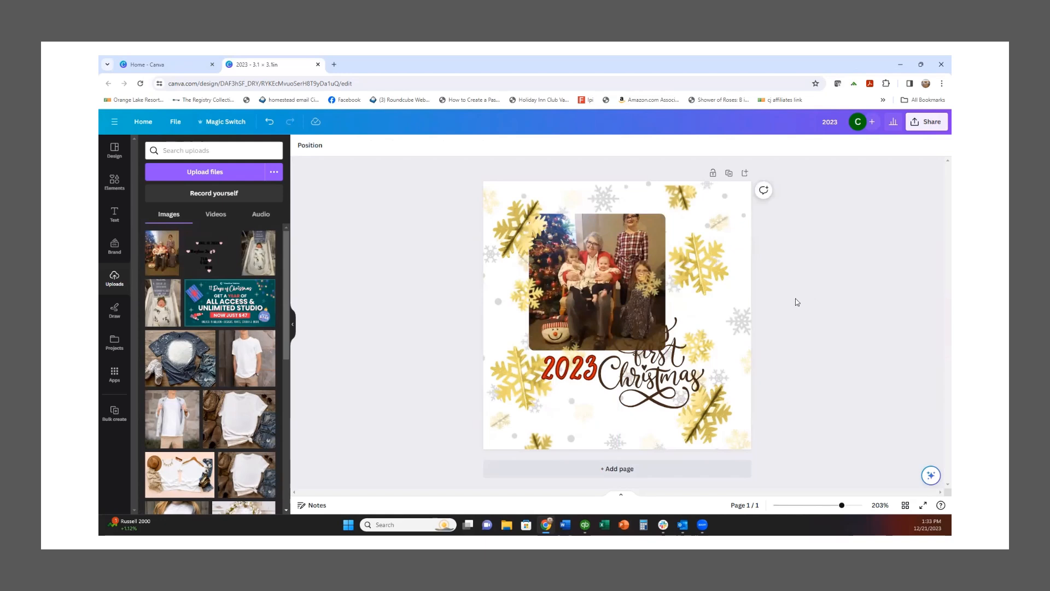
Reposition the family photo inside its frame so that the crop shows its upper part
{"action": "double_click", "coordinate": [574, 320]}
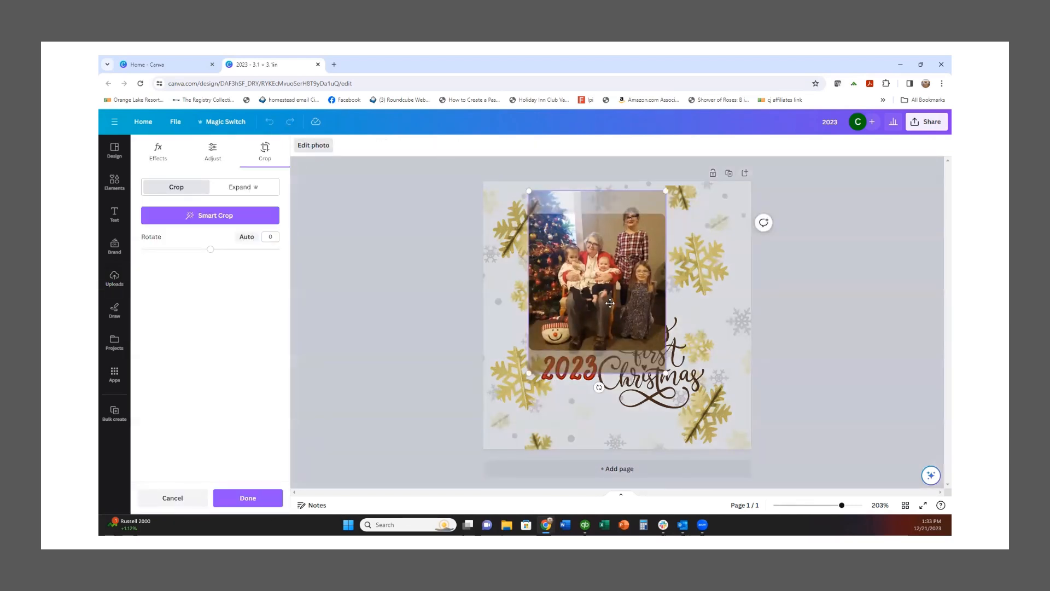
{"action": "left_click_drag", "start_coordinate": [606, 306], "coordinate": [593, 331]}
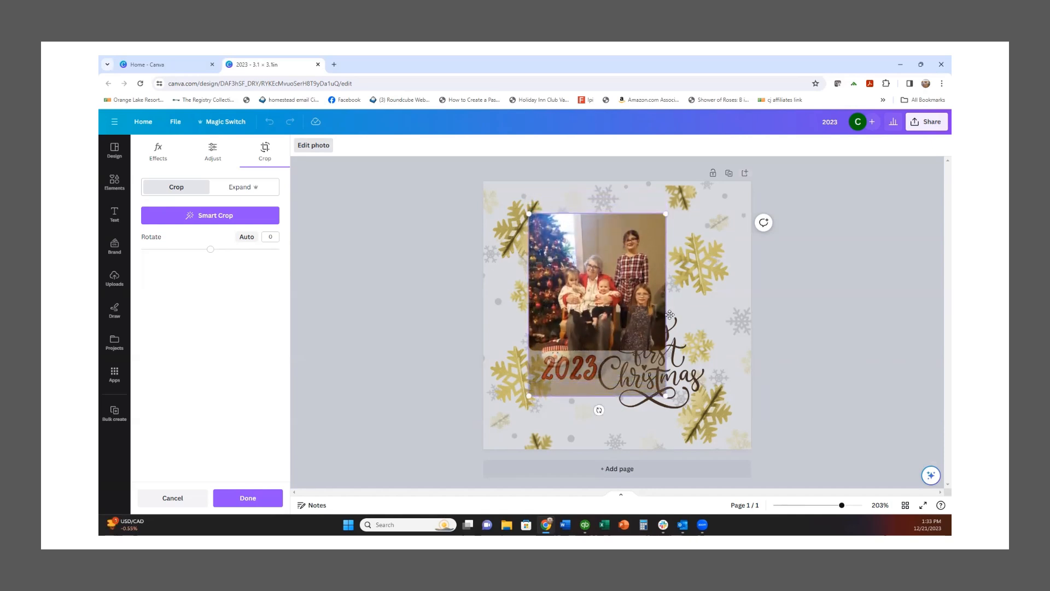
{"action": "left_click", "coordinate": [708, 311]}
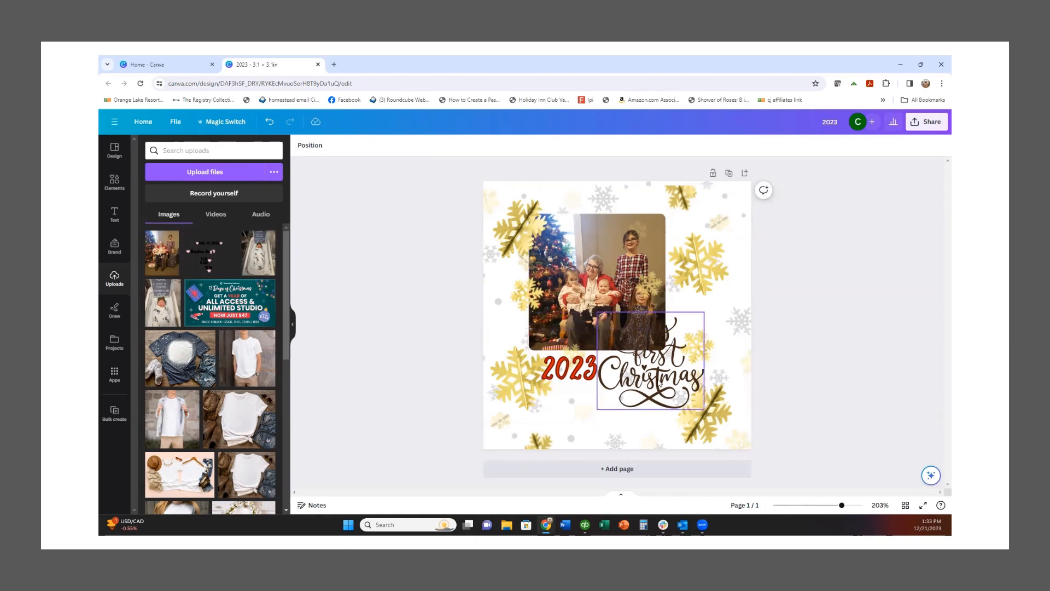
Try several photo colors on the "My first Christmas" lettering, choose gold, and shift the lettering up slightly
{"action": "left_click", "coordinate": [659, 386]}
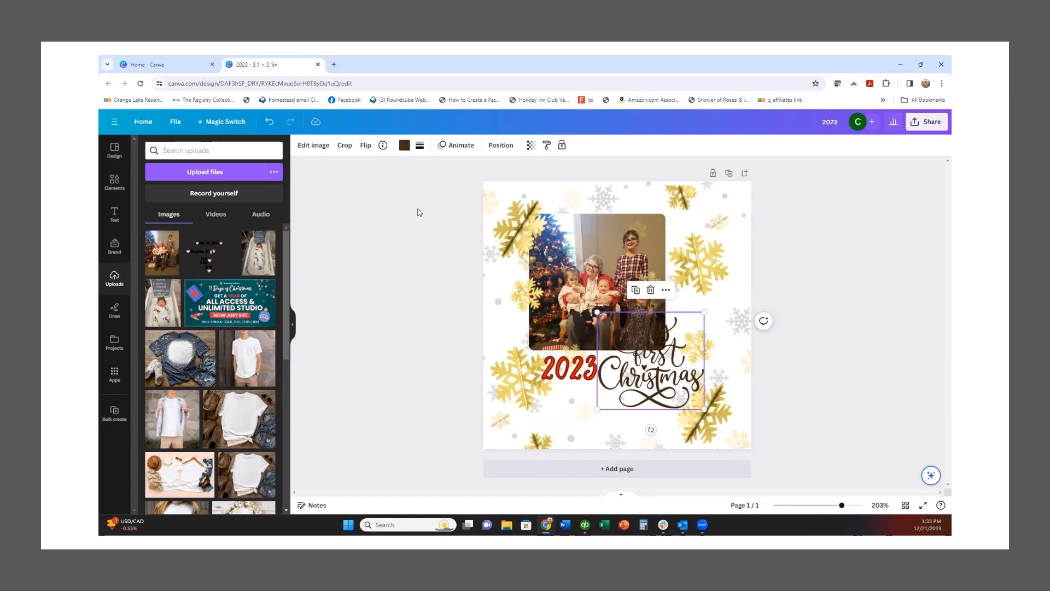
{"action": "left_click", "coordinate": [404, 146]}
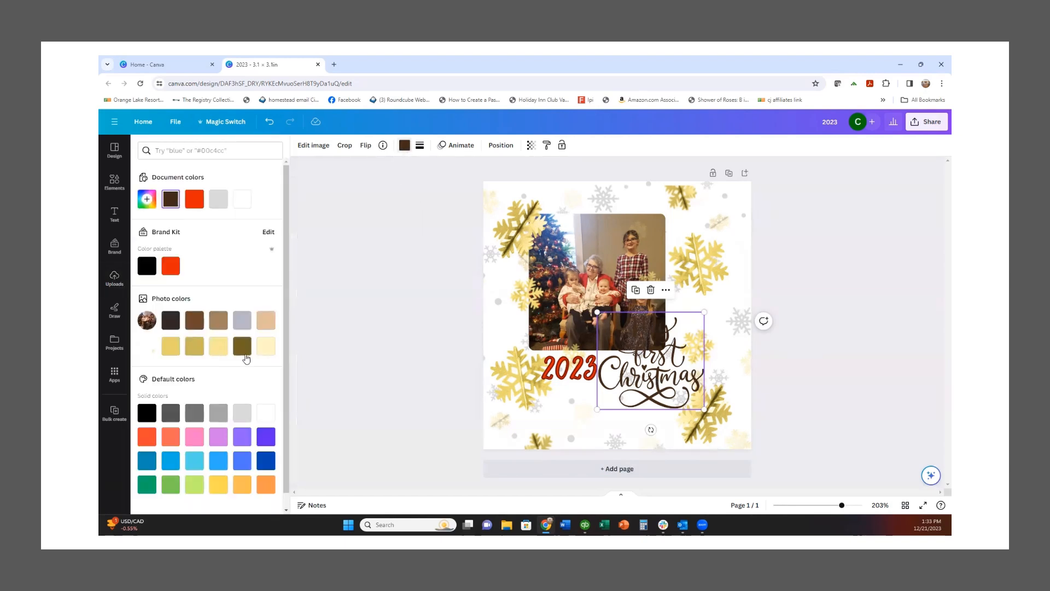
{"action": "left_click", "coordinate": [218, 346]}
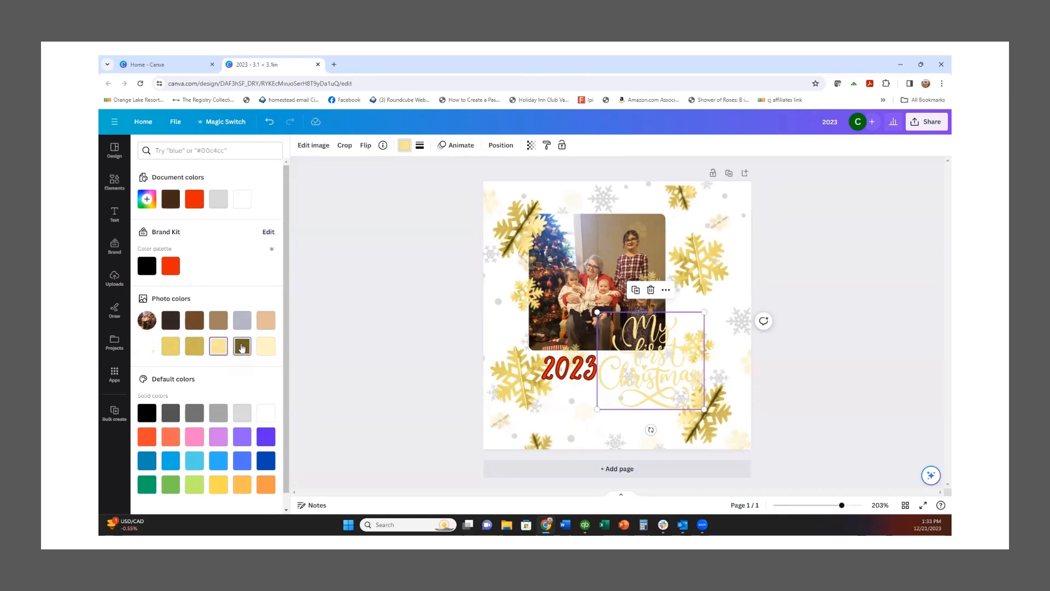
{"action": "left_click", "coordinate": [242, 346]}
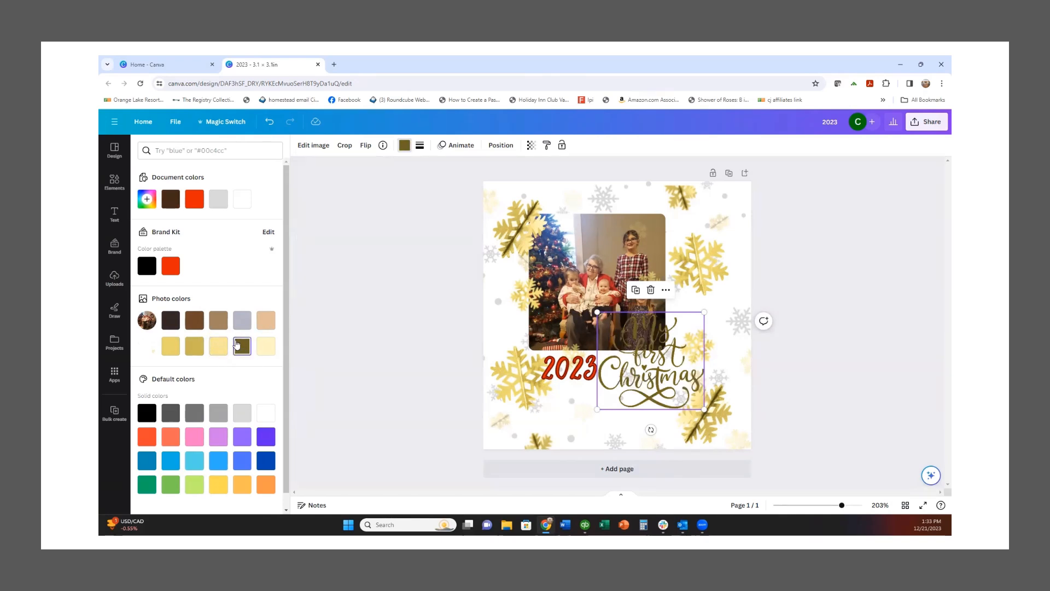
{"action": "left_click", "coordinate": [193, 325]}
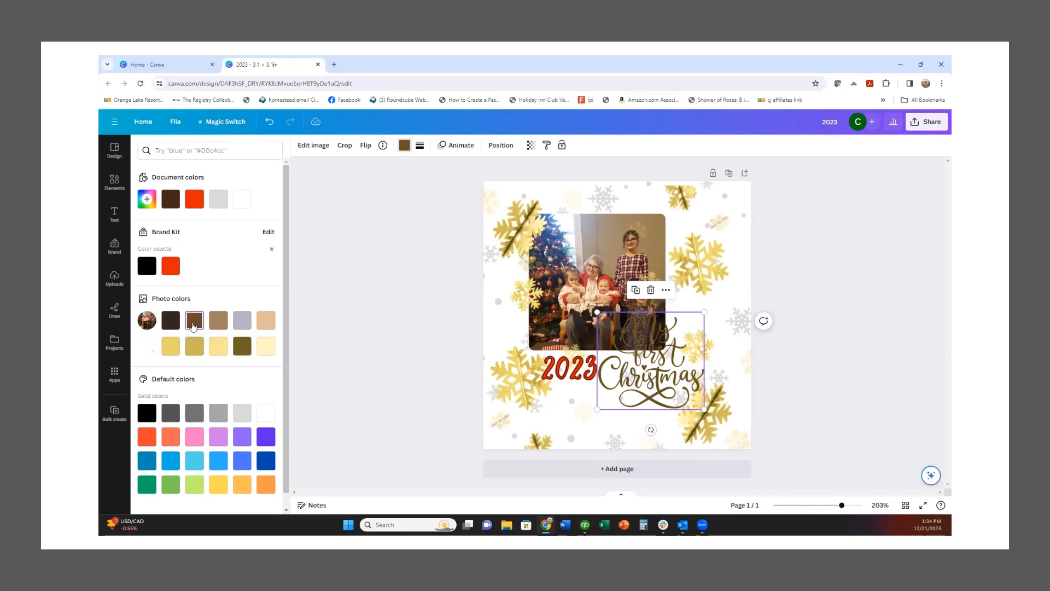
{"action": "left_click", "coordinate": [266, 349]}
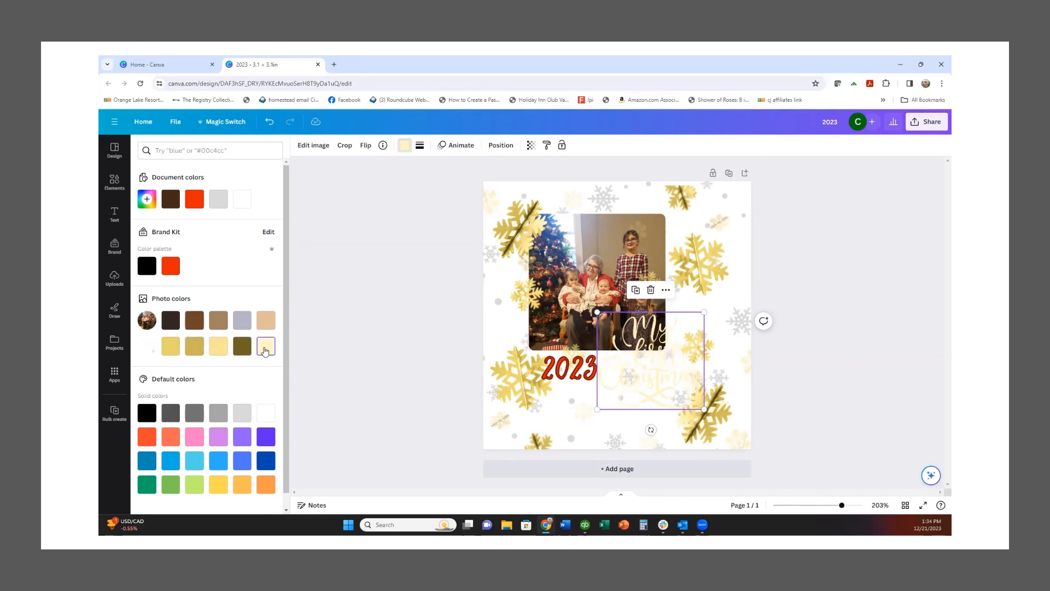
{"action": "left_click", "coordinate": [219, 346]}
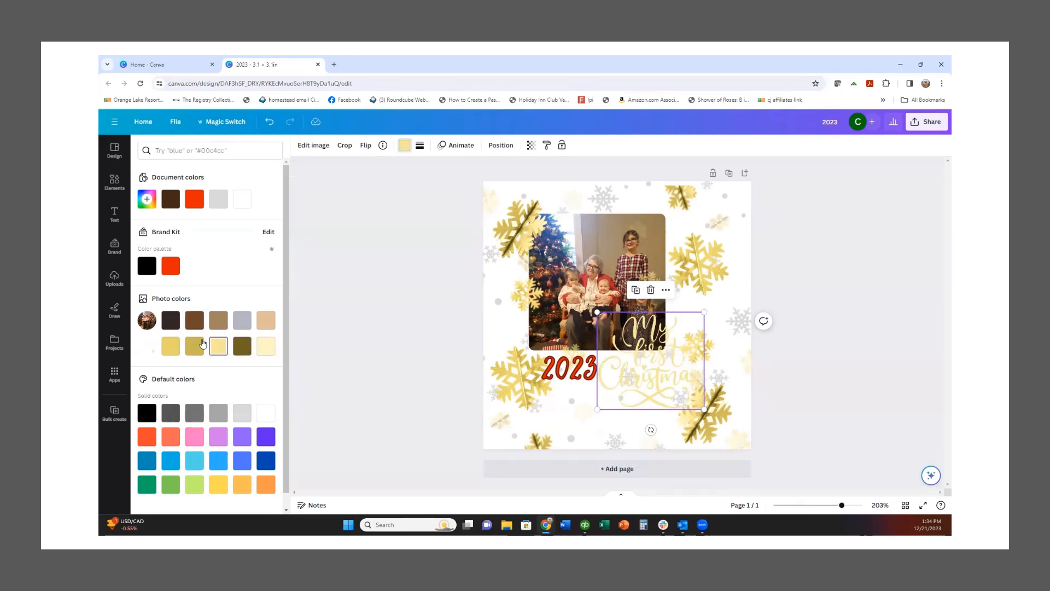
{"action": "left_click", "coordinate": [171, 350]}
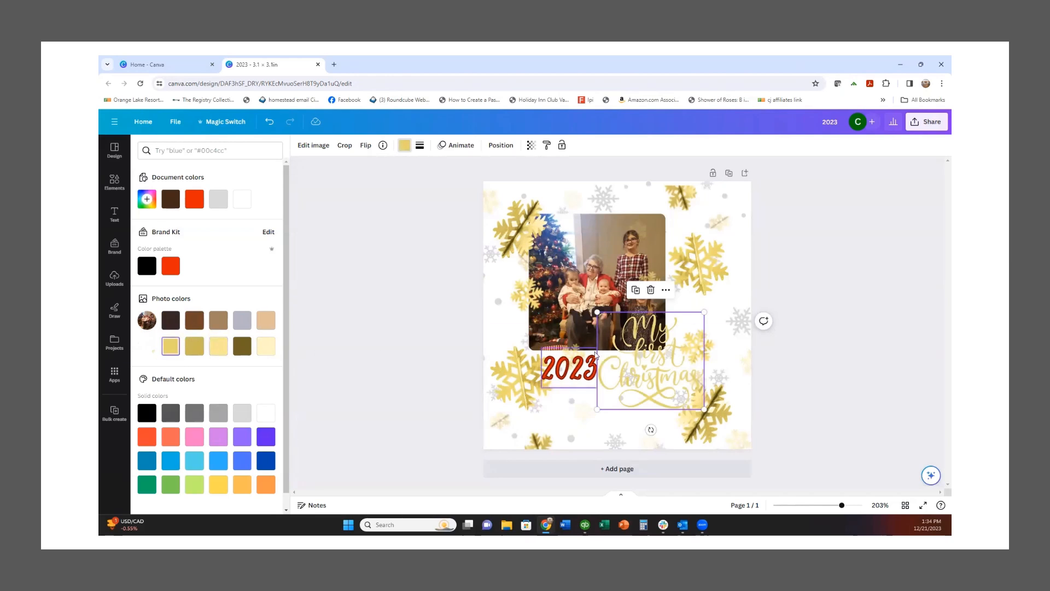
{"action": "mouse_move", "coordinate": [608, 382]}
{"action": "left_mouse_down"}
{"action": "mouse_move", "coordinate": [624, 372]}
{"action": "mouse_move", "coordinate": [607, 391]}
{"action": "mouse_move", "coordinate": [598, 377]}
{"action": "mouse_move", "coordinate": [609, 375]}
{"action": "left_mouse_up"}
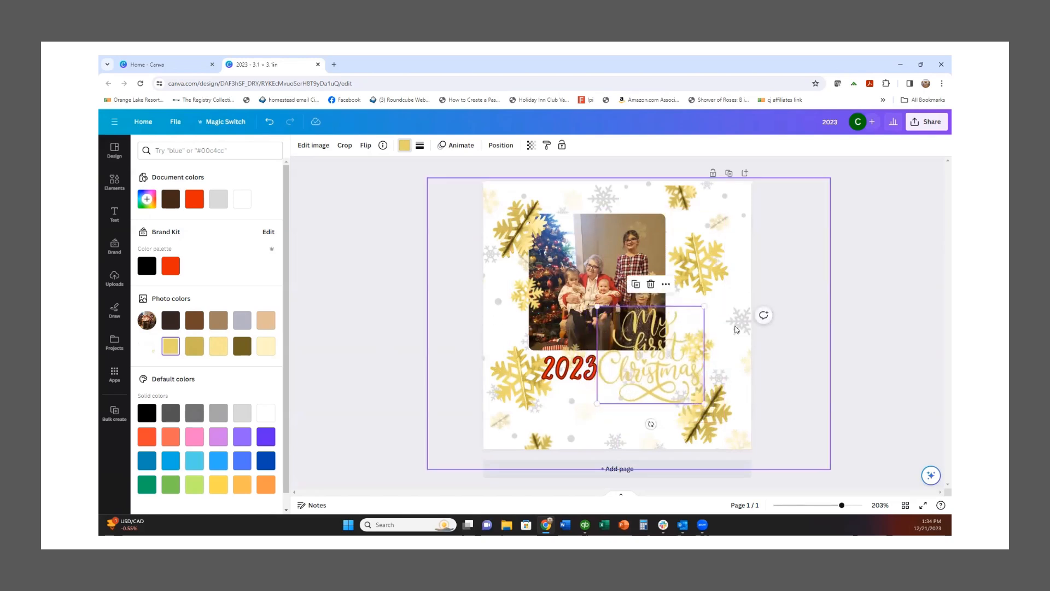
Delete the family photo from the frame, keeping the empty frame in the design
{"action": "left_click", "coordinate": [599, 282]}
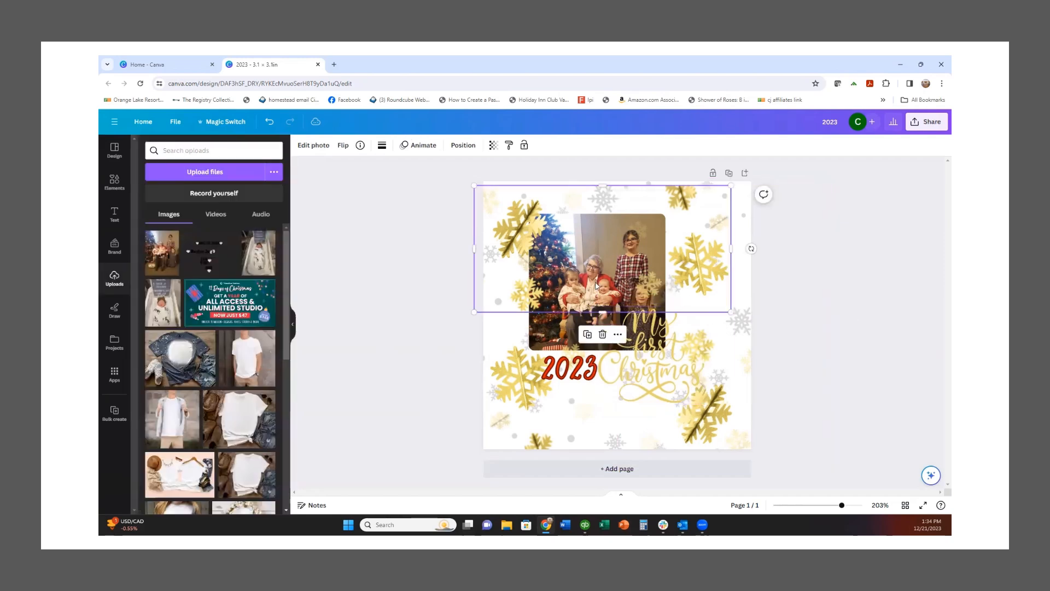
{"action": "left_click", "coordinate": [558, 328]}
{"action": "left_click", "coordinate": [558, 321]}
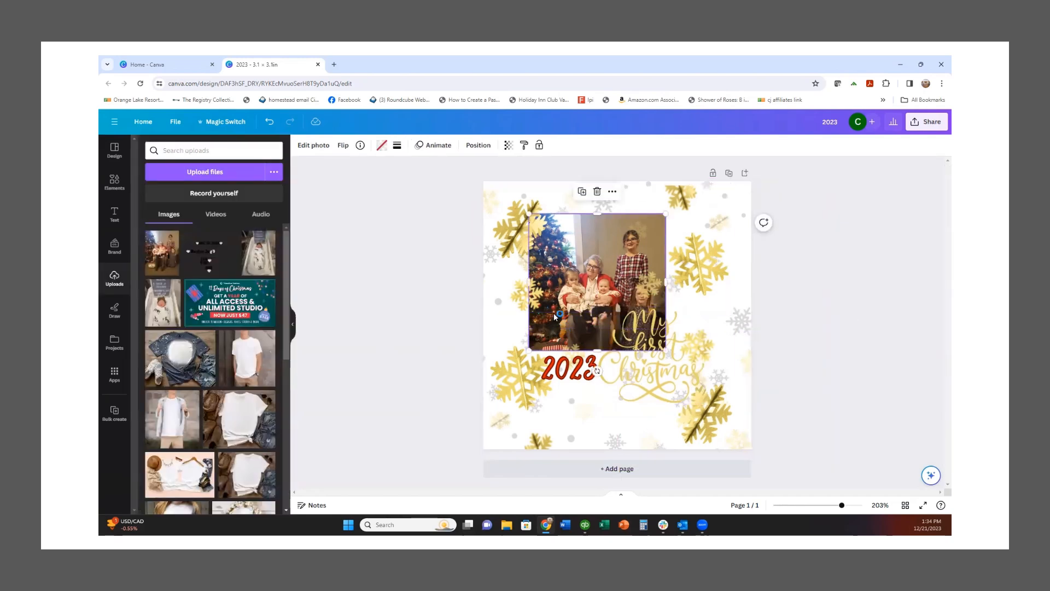
{"action": "key", "text": "Delete"}
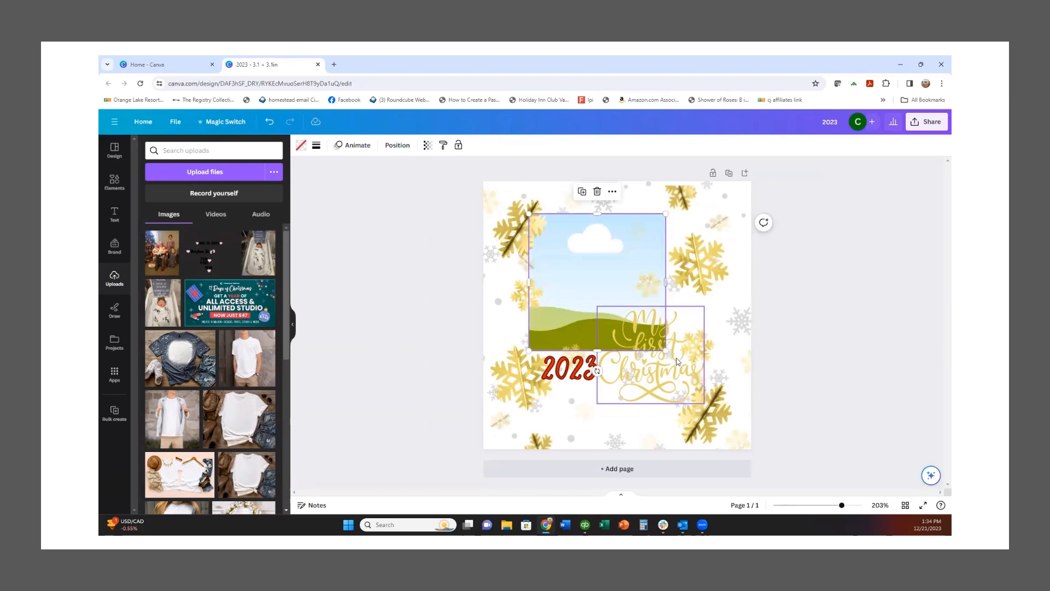
Move the "My first Christmas" lettering down slightly and recolor it black from the brand color palette
{"action": "mouse_move", "coordinate": [647, 378]}
{"action": "left_mouse_down"}
{"action": "mouse_move", "coordinate": [653, 395]}
{"action": "mouse_move", "coordinate": [643, 391]}
{"action": "left_mouse_up"}
{"action": "left_click", "coordinate": [404, 145]}
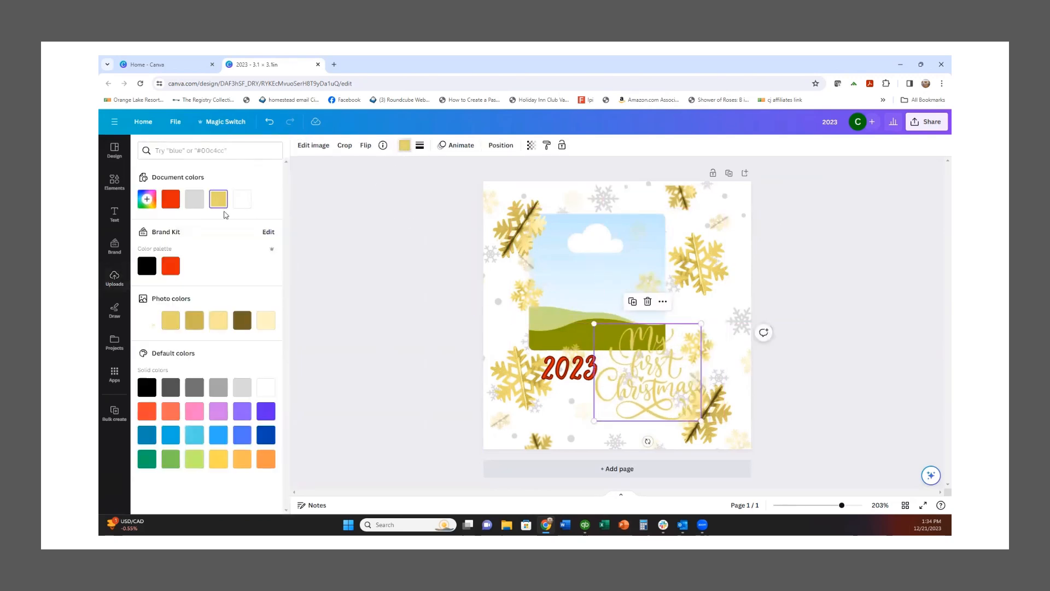
{"action": "left_click", "coordinate": [147, 267]}
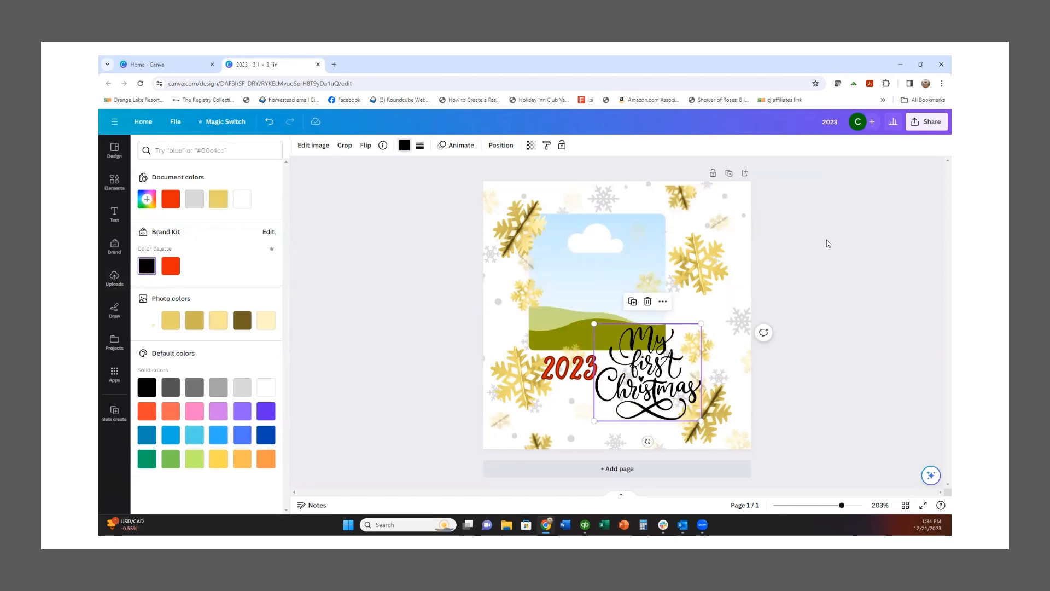
Add a second page and place a square photo frame from a "FRAME" element search in its upper half
{"action": "left_click", "coordinate": [639, 470]}
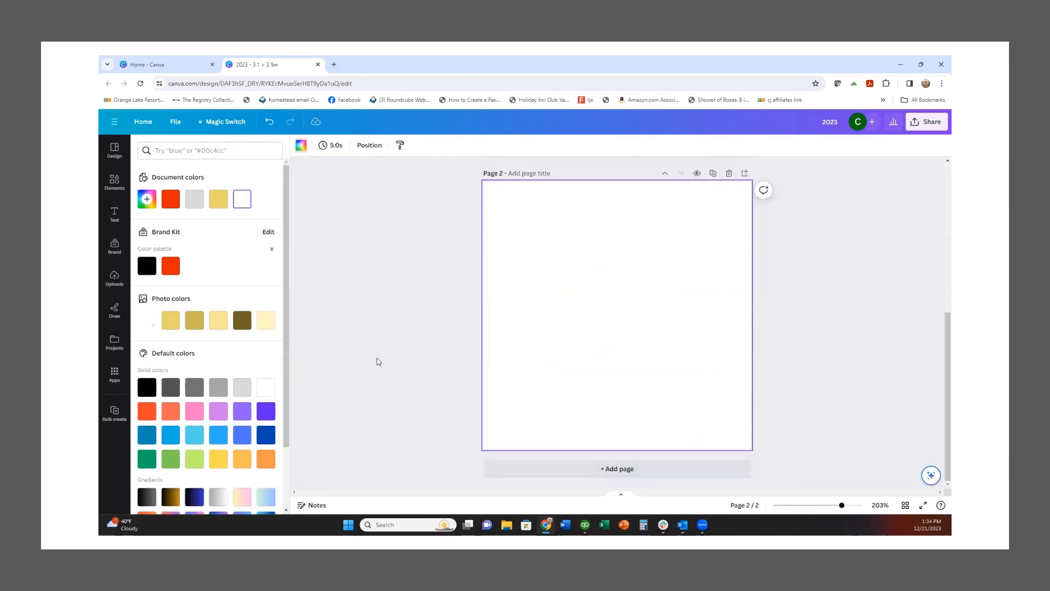
{"action": "left_click", "coordinate": [115, 183]}
{"action": "left_click", "coordinate": [115, 183]}
{"action": "left_click", "coordinate": [197, 151]}
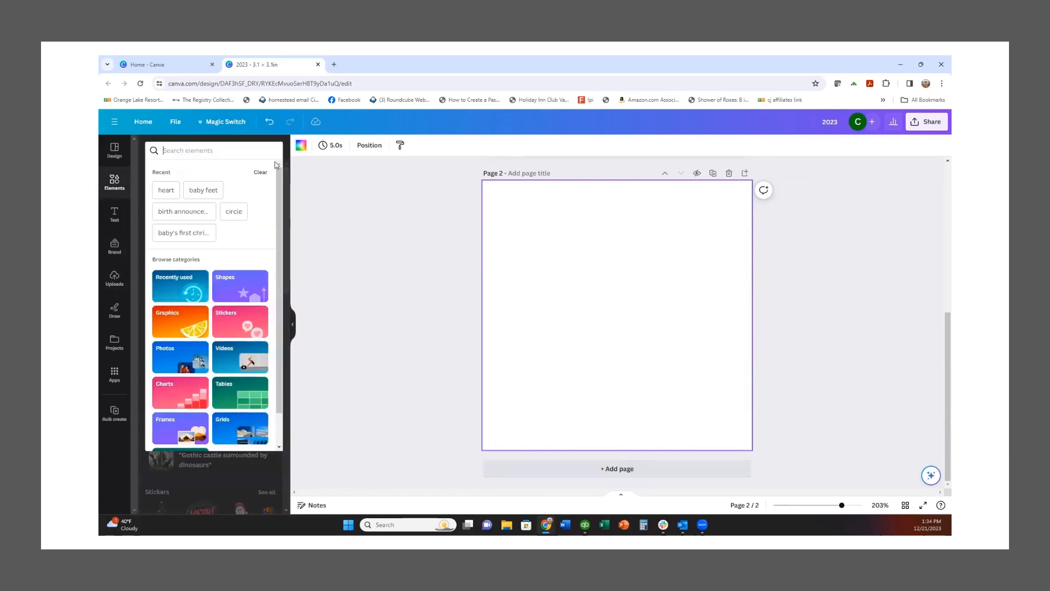
{"action": "type", "text": "FRAME"}
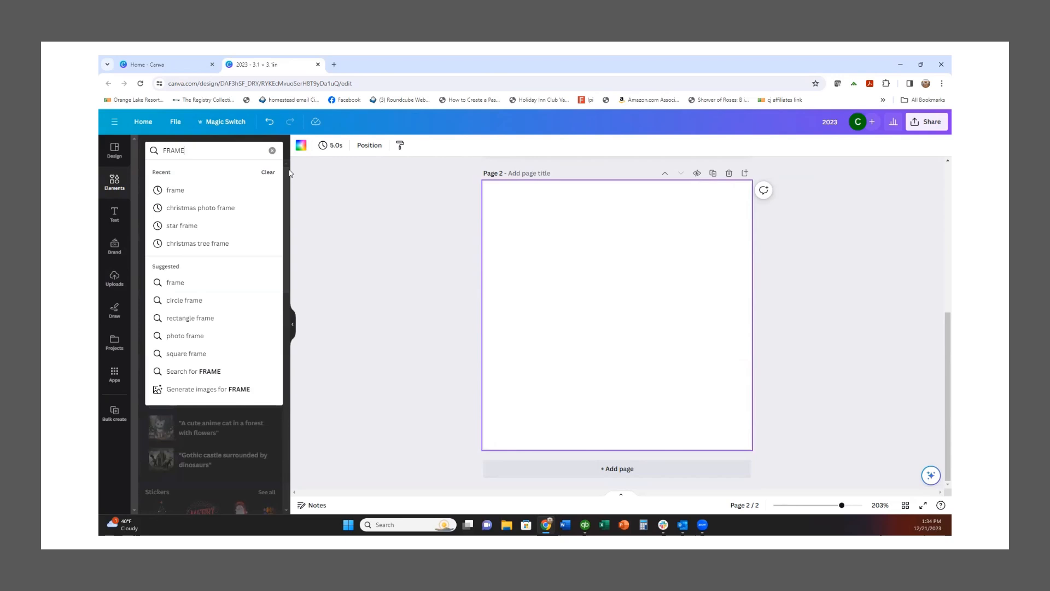
{"action": "key", "text": "Return"}
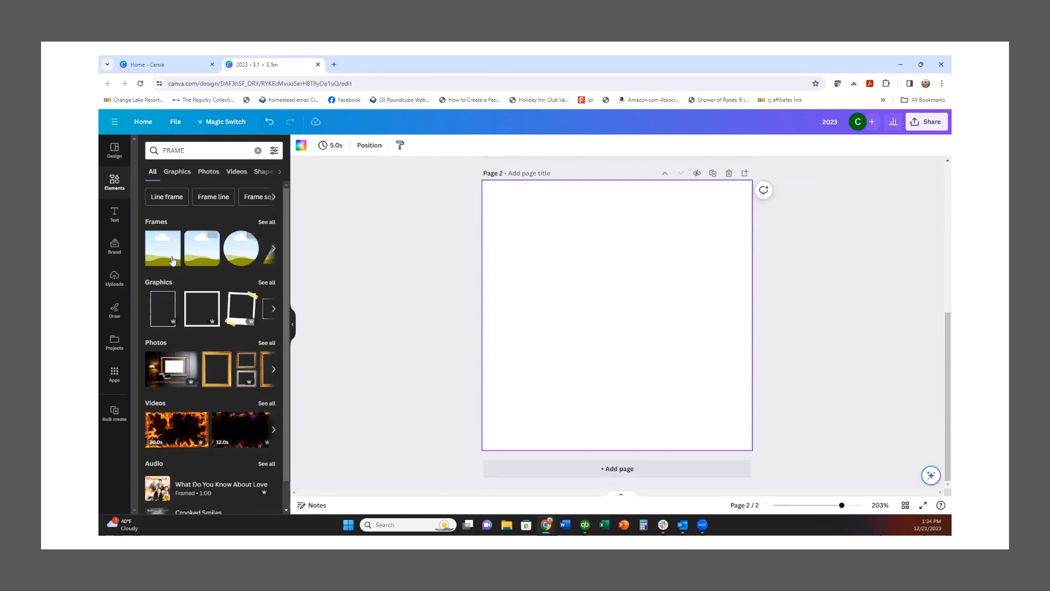
{"action": "left_click", "coordinate": [202, 253]}
{"action": "left_click_drag", "start_coordinate": [592, 333], "coordinate": [566, 291]}
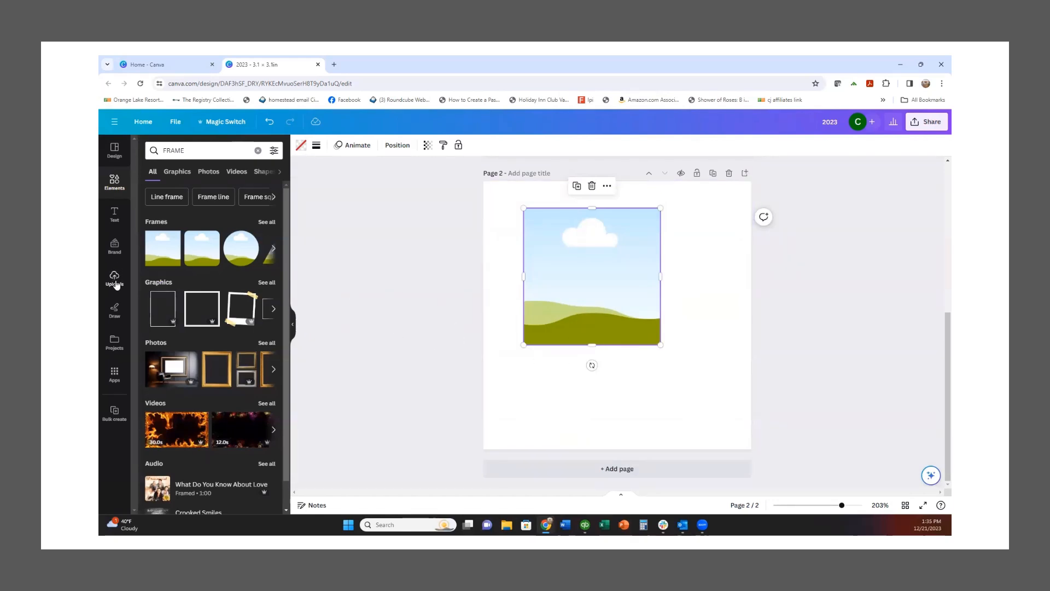
Insert the uploaded newborn photo and drop it into the frame on page 2
{"action": "left_click", "coordinate": [115, 280]}
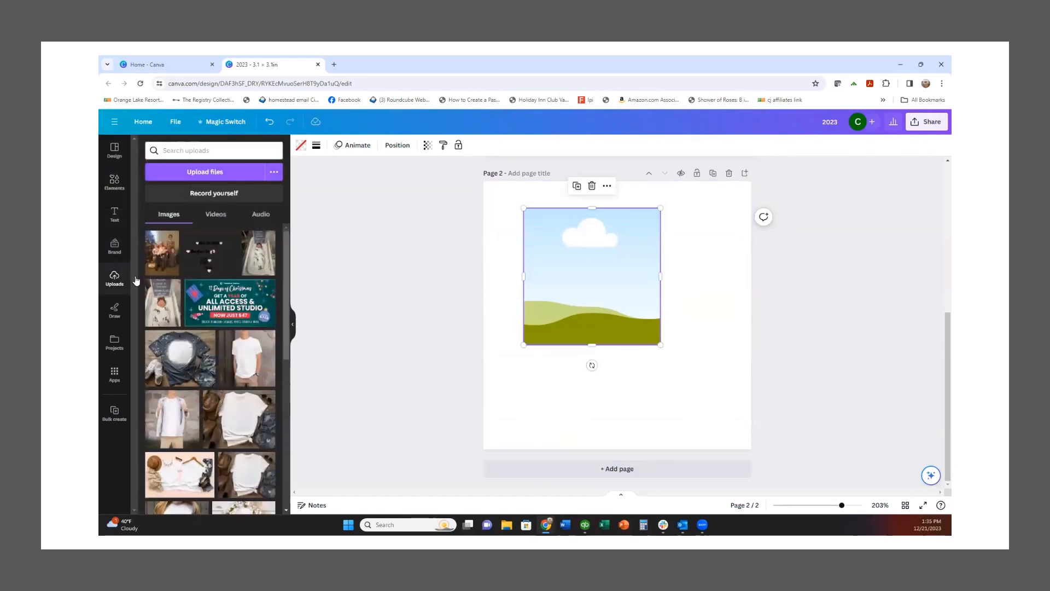
{"action": "left_click", "coordinate": [171, 317]}
{"action": "left_click_drag", "start_coordinate": [606, 377], "coordinate": [588, 344]}
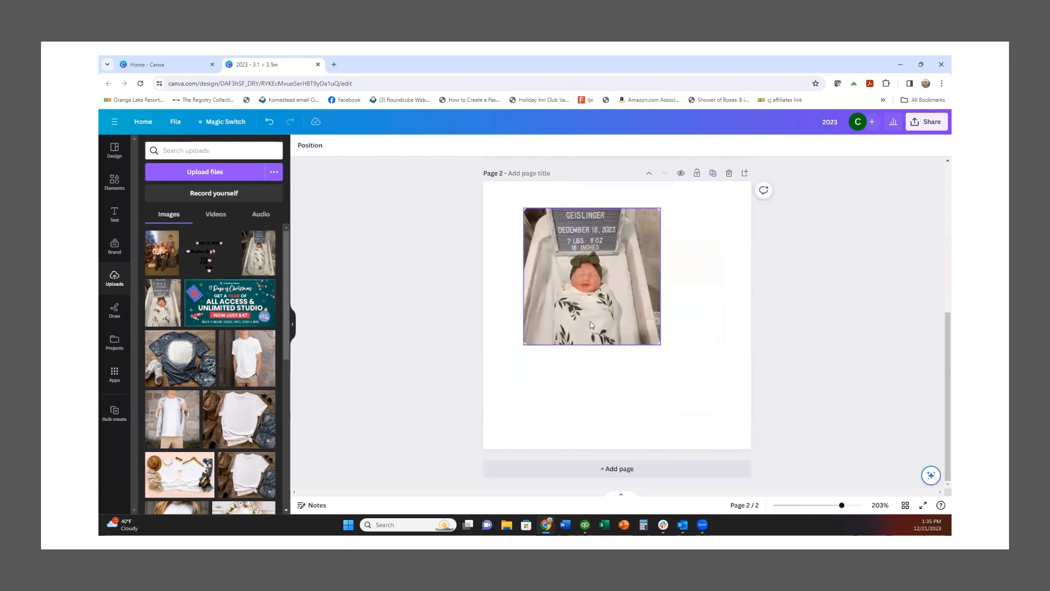
Enlarge the newborn photo inside its square frame on page 2 and reposition it to focus on the baby
{"action": "double_click", "coordinate": [584, 319]}
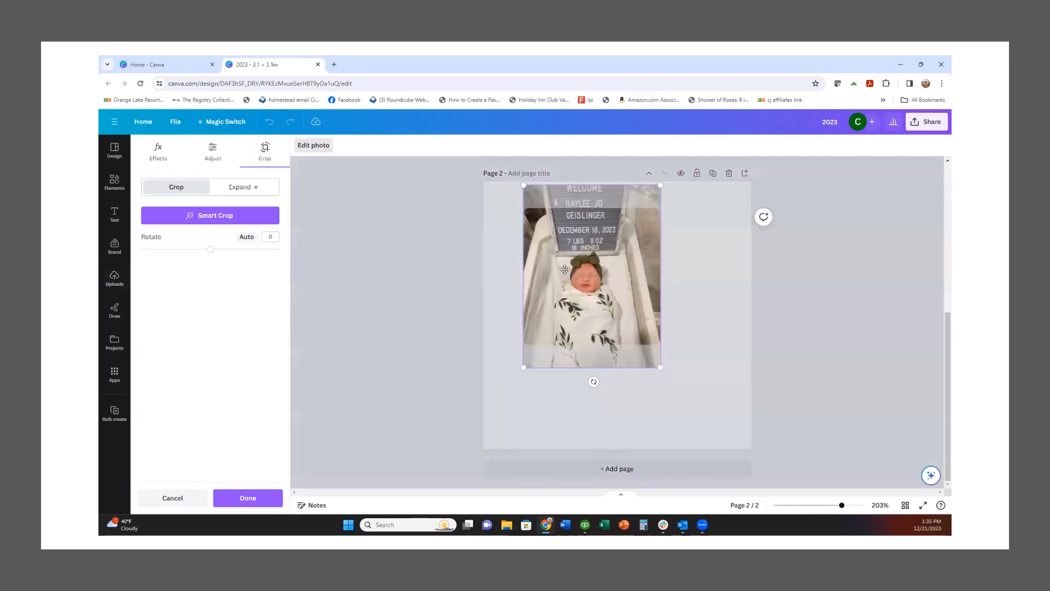
{"action": "left_click_drag", "start_coordinate": [536, 183], "coordinate": [440, 148]}
{"action": "left_click_drag", "start_coordinate": [572, 260], "coordinate": [615, 276]}
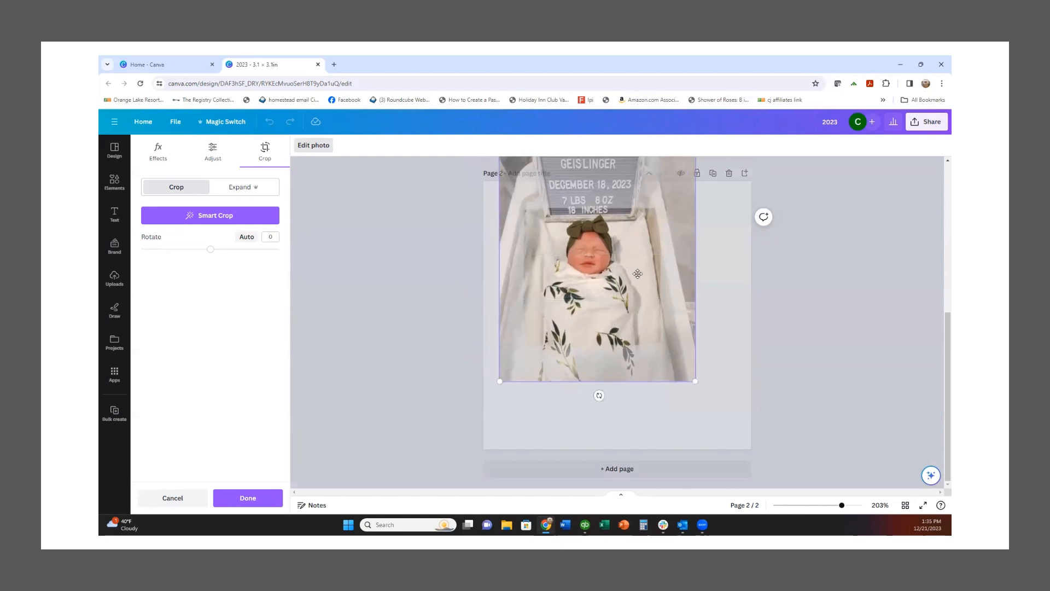
{"action": "left_click", "coordinate": [721, 270]}
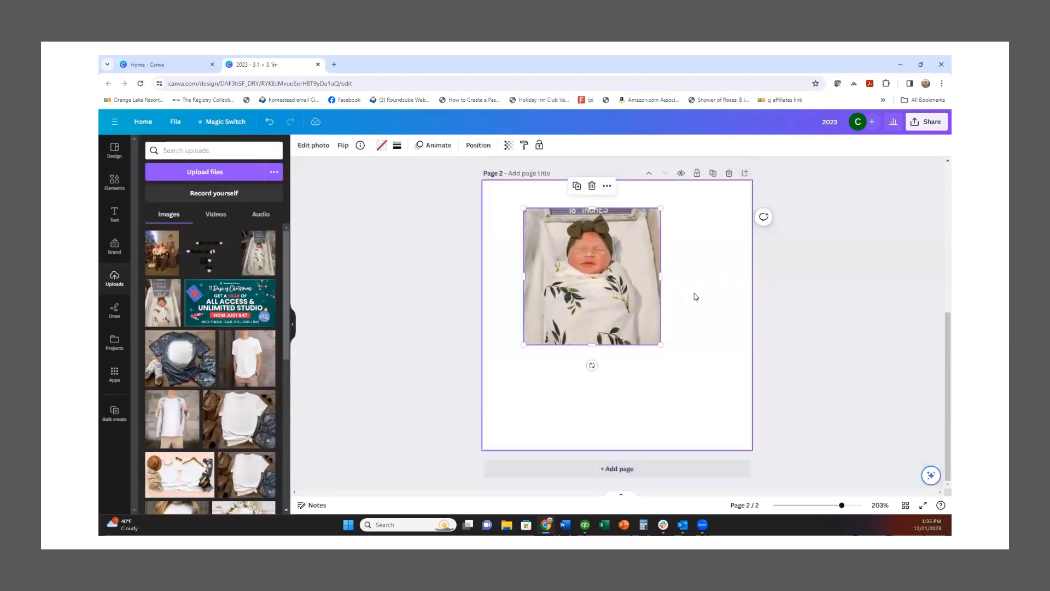
Shift the newborn photo down within its frame so more of the letter board shows above the baby
{"action": "double_click", "coordinate": [589, 295]}
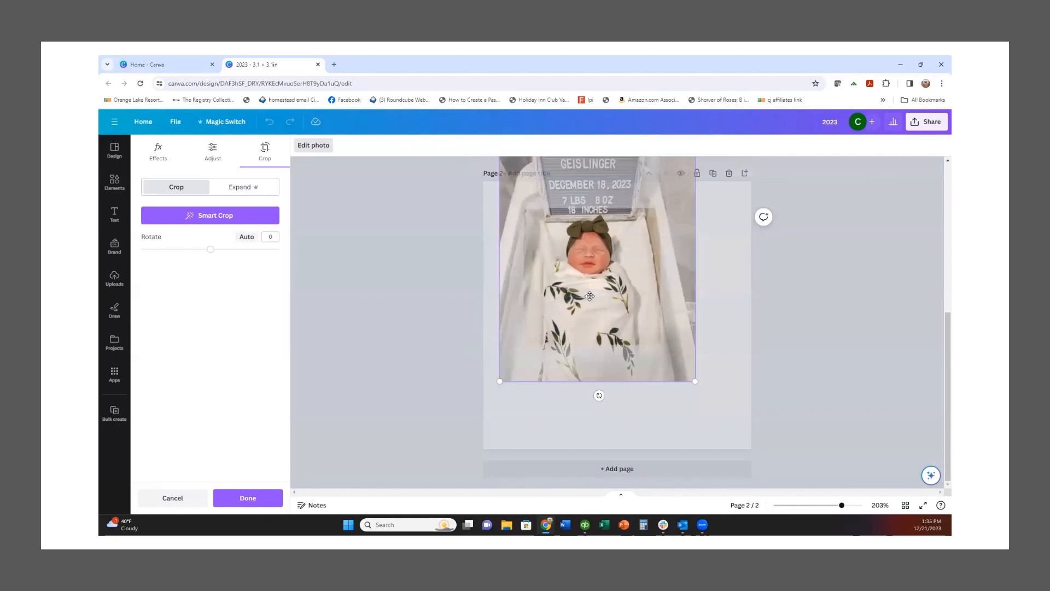
{"action": "left_click_drag", "start_coordinate": [590, 299], "coordinate": [593, 332]}
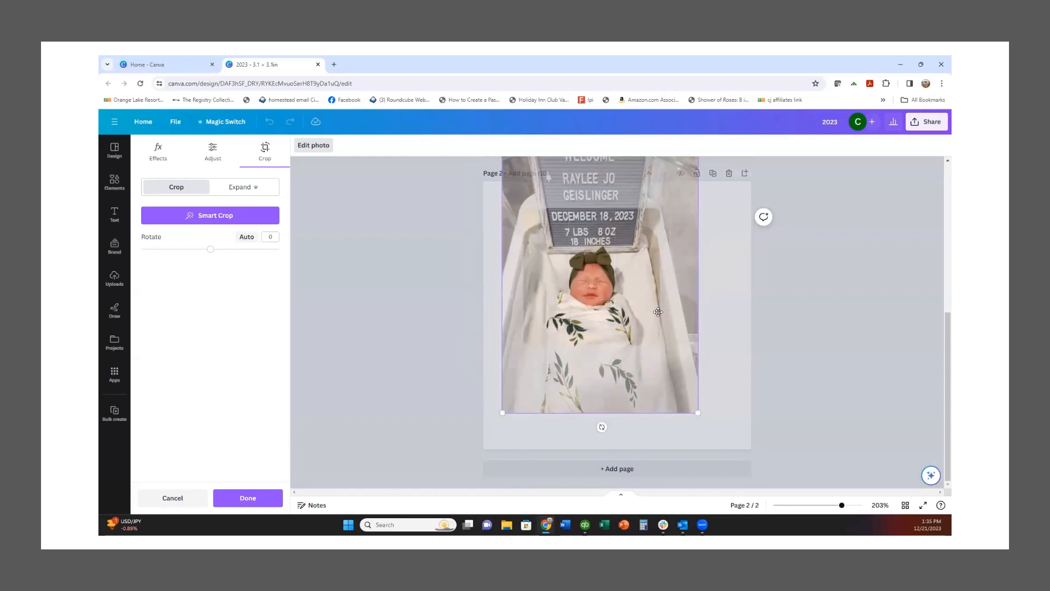
{"action": "left_click", "coordinate": [718, 298]}
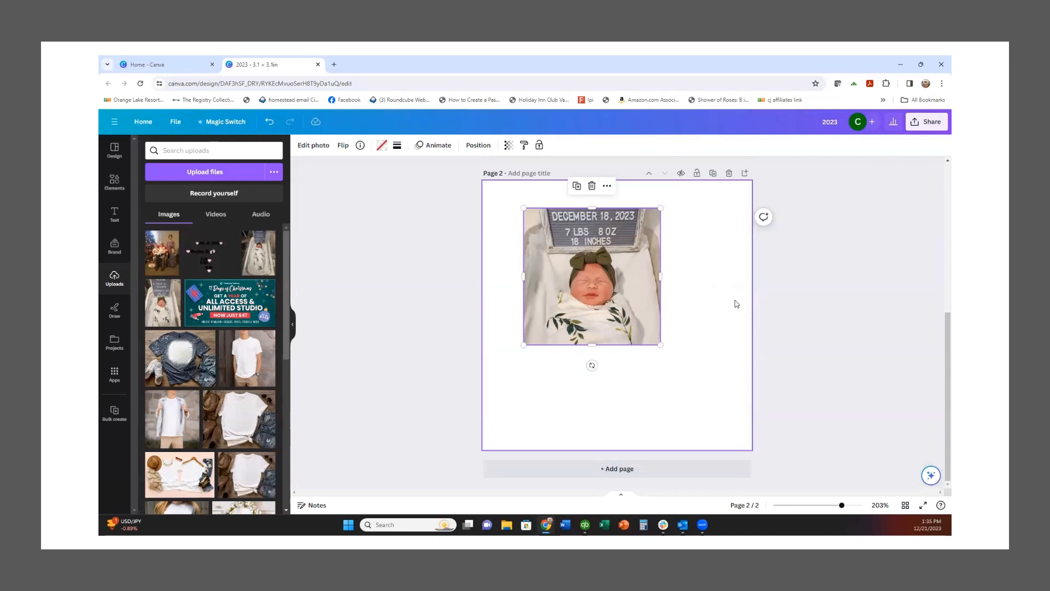
Search the elements for "SNOWFLAKES" and add the light blue snowflake pattern graphic to page 2
{"action": "left_click", "coordinate": [115, 182]}
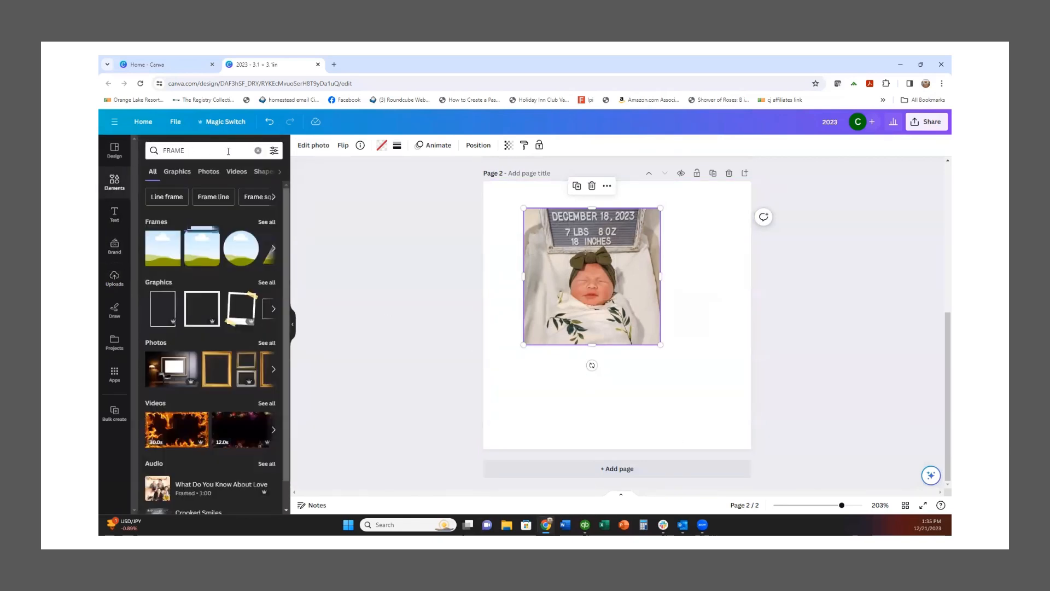
{"action": "left_click", "coordinate": [258, 151]}
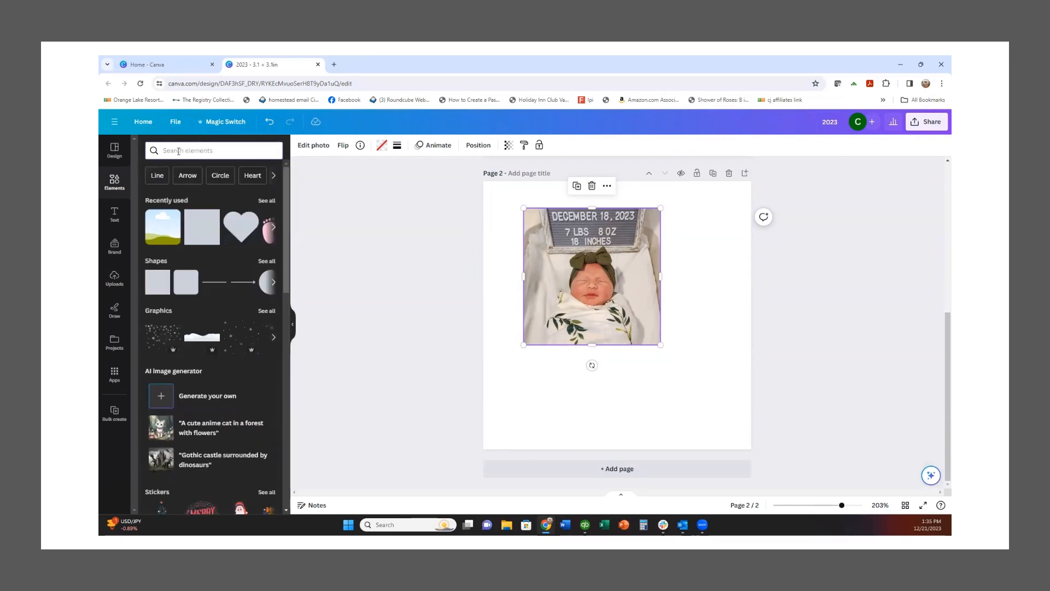
{"action": "left_click", "coordinate": [178, 151]}
{"action": "type", "text": "SNO"}
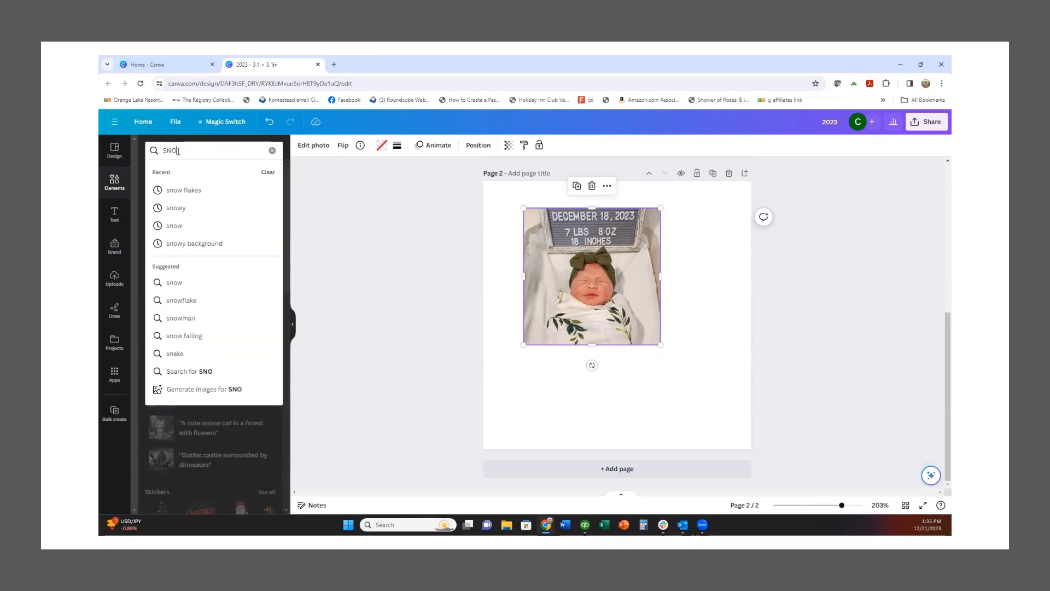
{"action": "type", "text": "WFLAKES"}
{"action": "key", "text": "Return"}
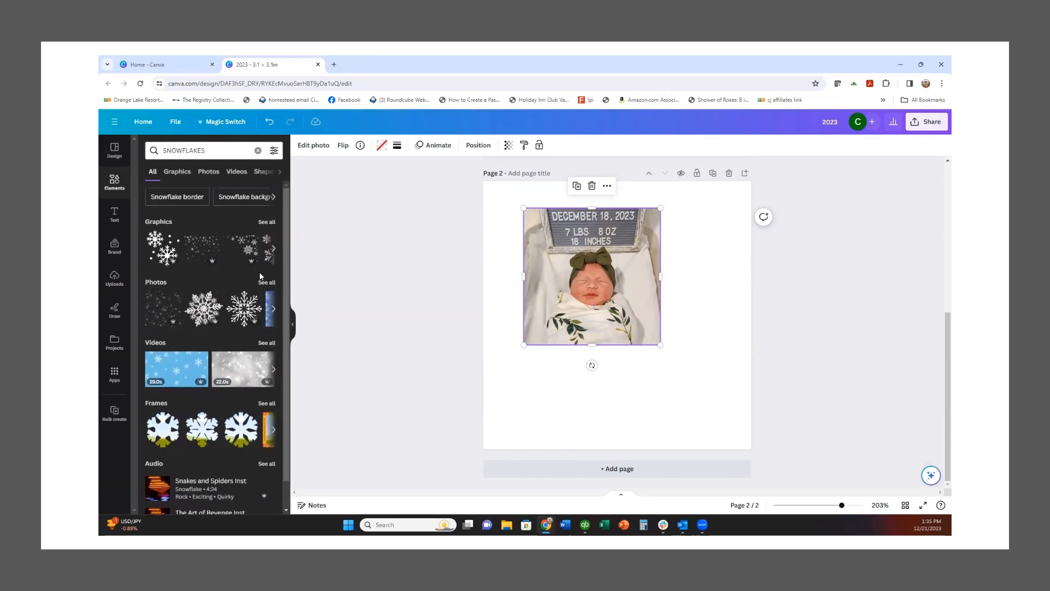
{"action": "scroll", "coordinate": [186, 274], "scroll_direction": "down", "scroll_amount": 1}
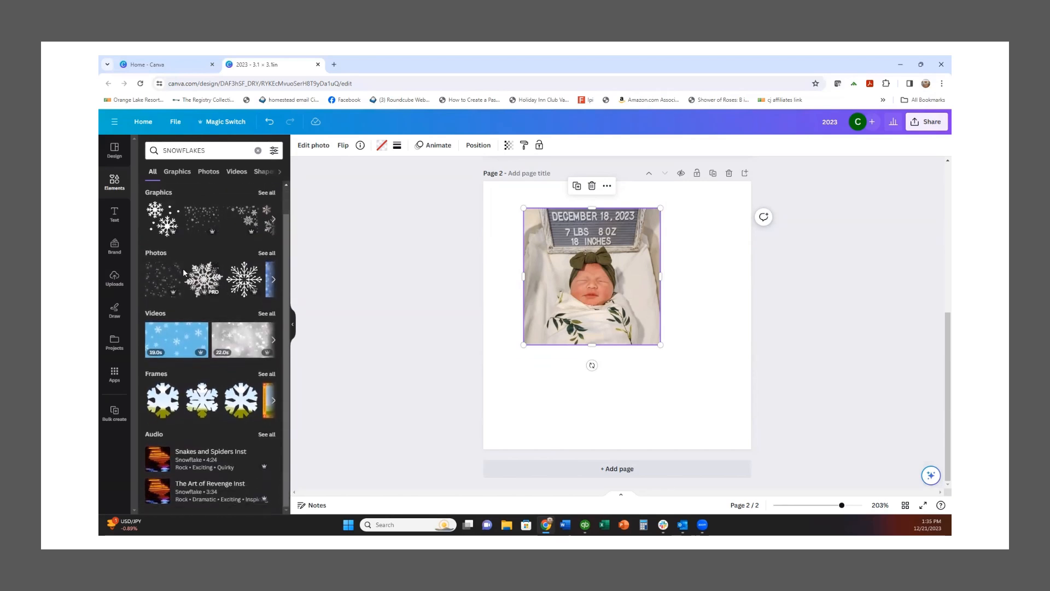
{"action": "left_click", "coordinate": [177, 171]}
{"action": "scroll", "coordinate": [233, 286], "scroll_direction": "down", "scroll_amount": 3}
{"action": "scroll", "coordinate": [235, 298], "scroll_direction": "down", "scroll_amount": 5}
{"action": "scroll", "coordinate": [231, 303], "scroll_direction": "up", "scroll_amount": 2}
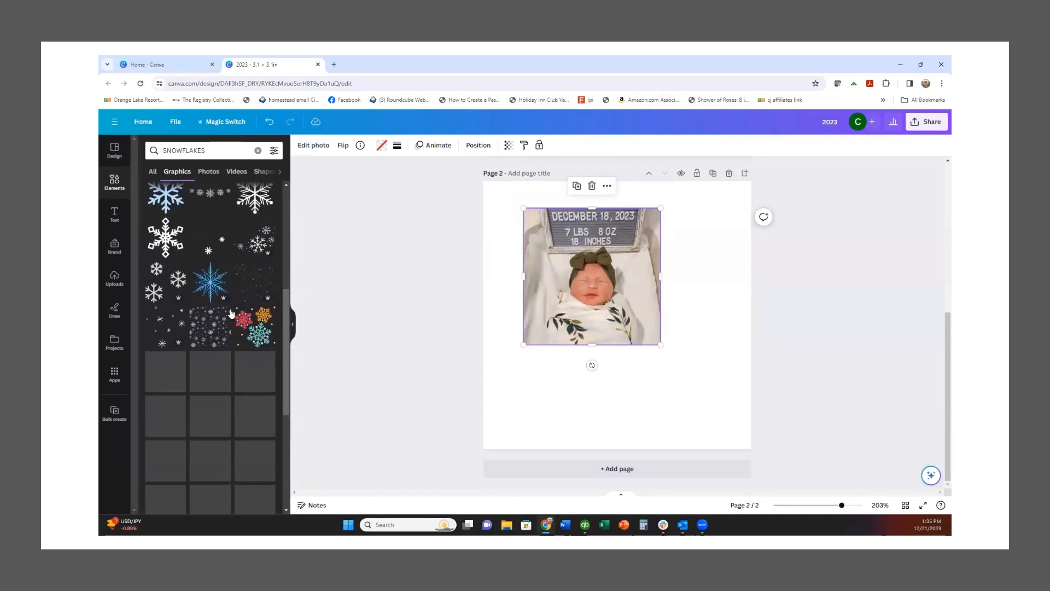
{"action": "left_click", "coordinate": [201, 331]}
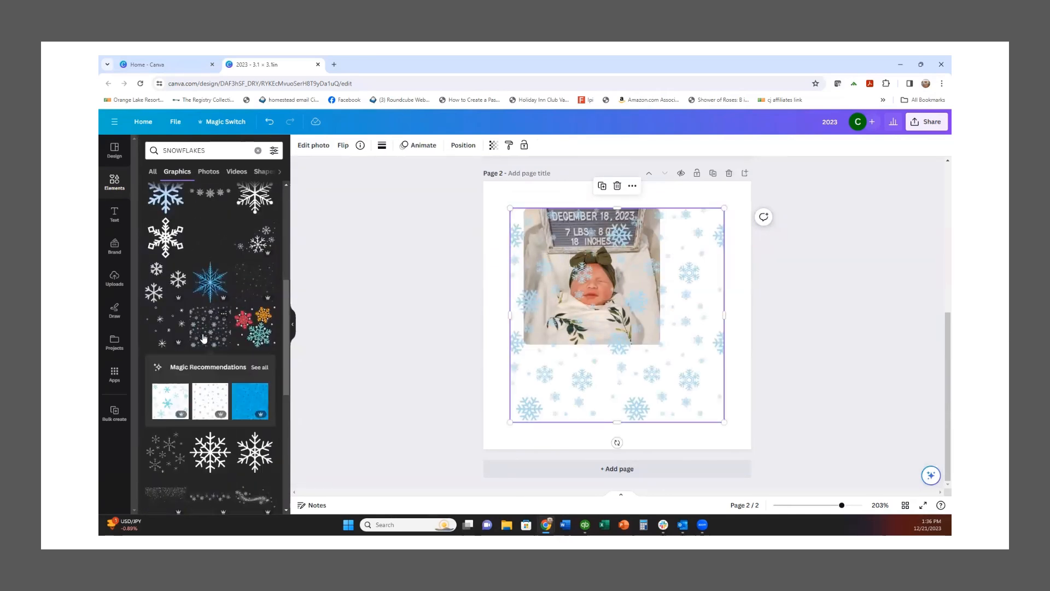
Enlarge the snowflake pattern to cover the whole of page 2 and send it to the back behind the photo
{"action": "left_click", "coordinate": [495, 239]}
{"action": "left_click", "coordinate": [520, 241]}
{"action": "left_click_drag", "start_coordinate": [509, 207], "coordinate": [483, 182]}
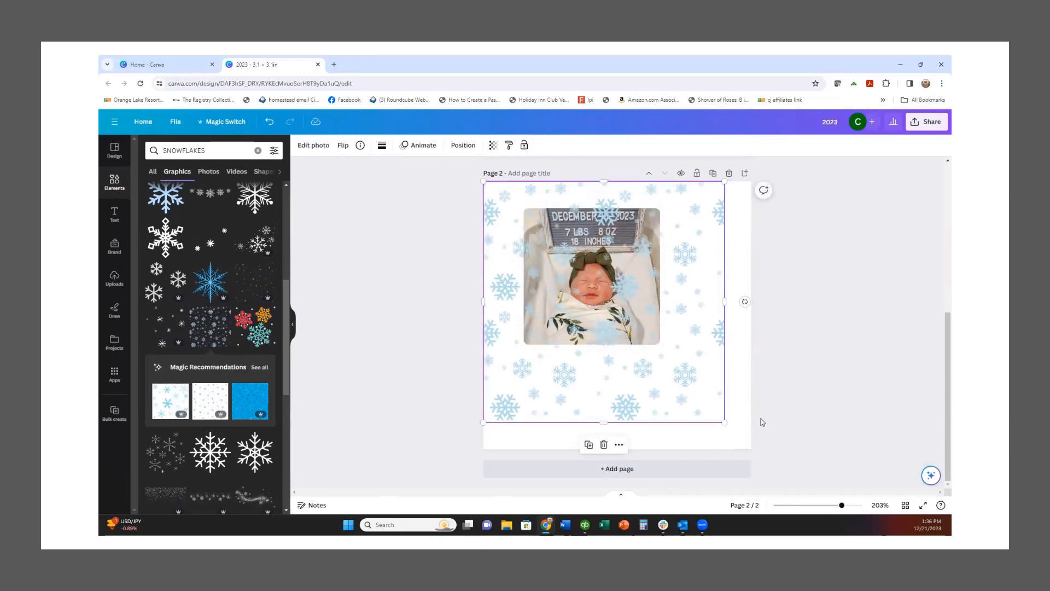
{"action": "left_click_drag", "start_coordinate": [725, 423], "coordinate": [751, 449]}
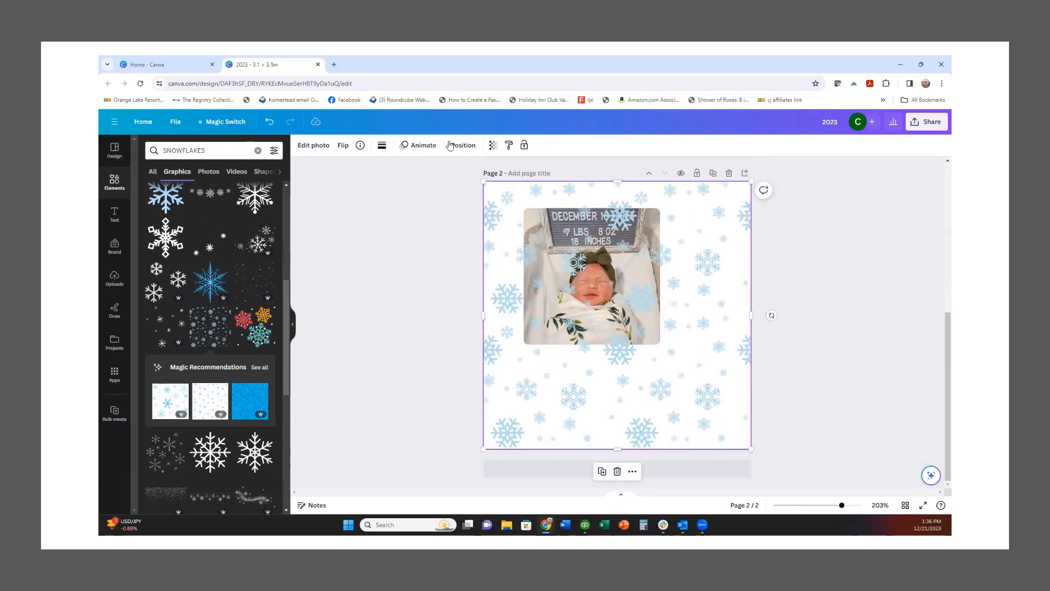
{"action": "left_click", "coordinate": [468, 149]}
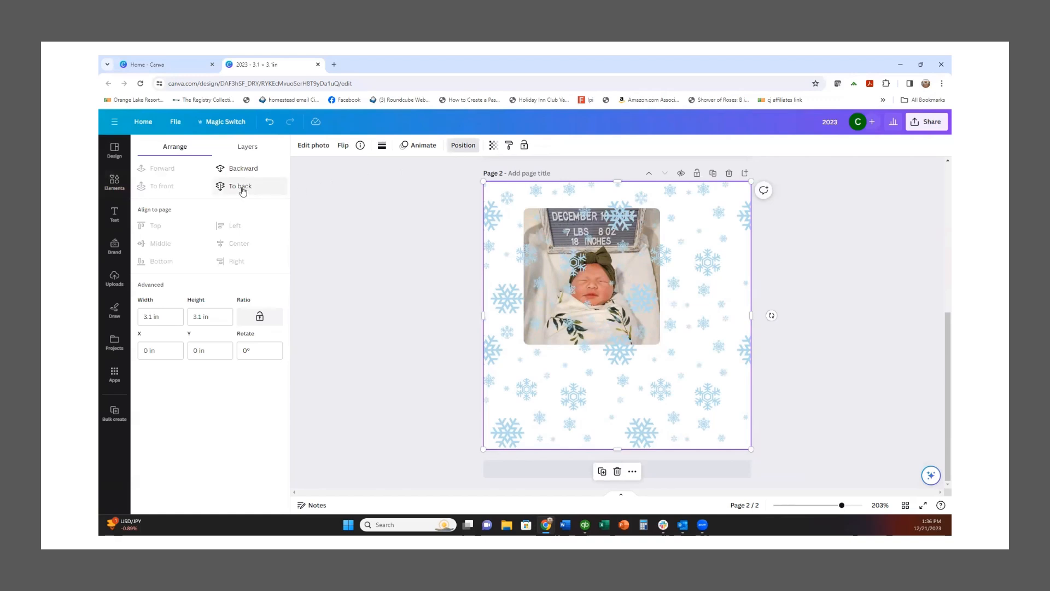
{"action": "left_click", "coordinate": [240, 186]}
{"action": "left_click", "coordinate": [841, 246]}
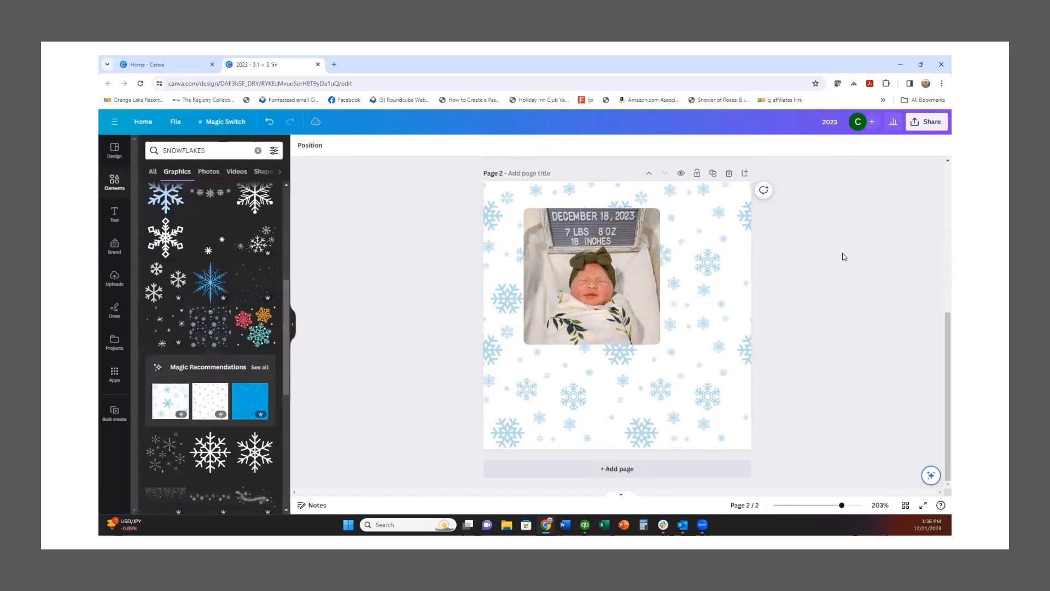
Add the "My first Christmas" lettering from a "baby's first christmas" element search, overlapping the photo's lower-right corner
{"action": "left_click", "coordinate": [257, 151]}
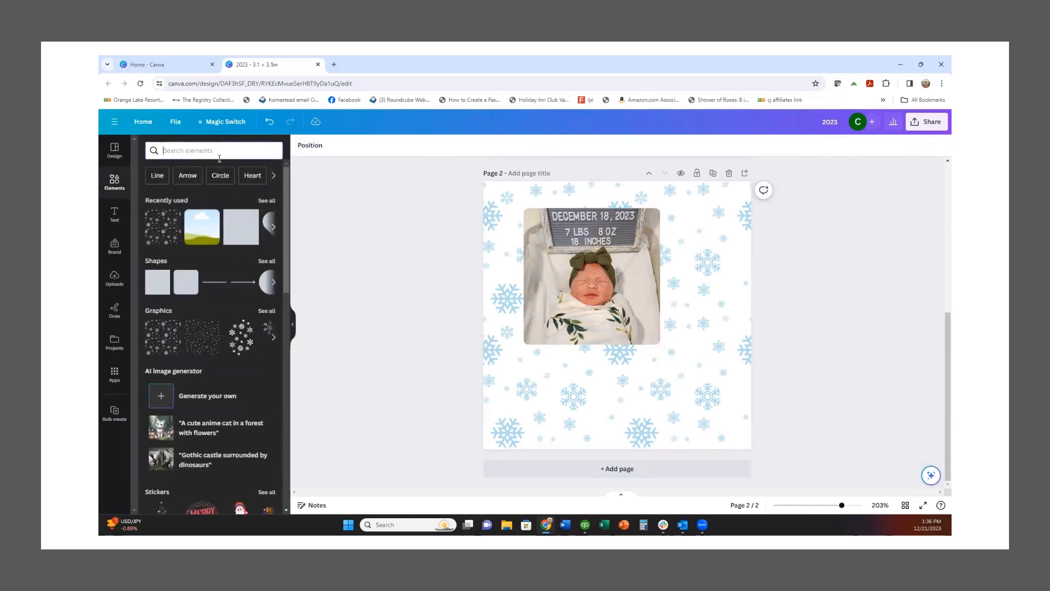
{"action": "type", "text": "BABY"}
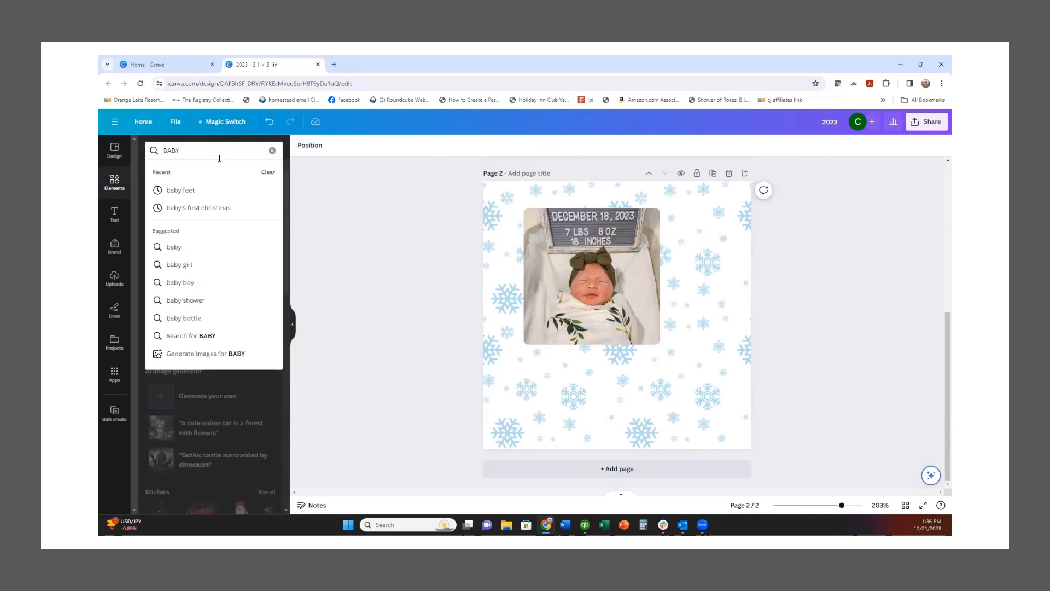
{"action": "left_click", "coordinate": [203, 208]}
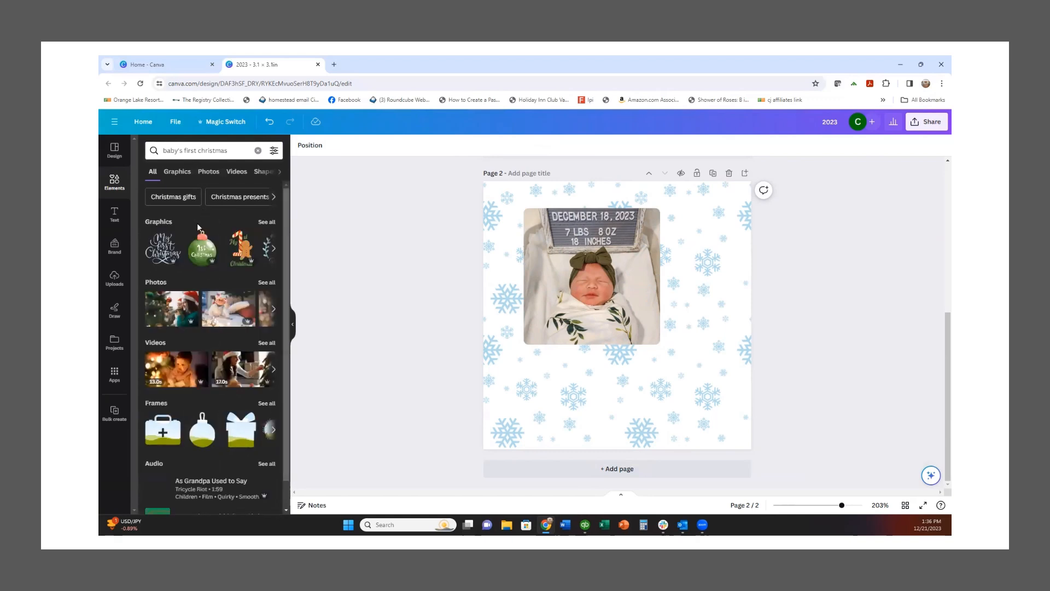
{"action": "left_click", "coordinate": [162, 252]}
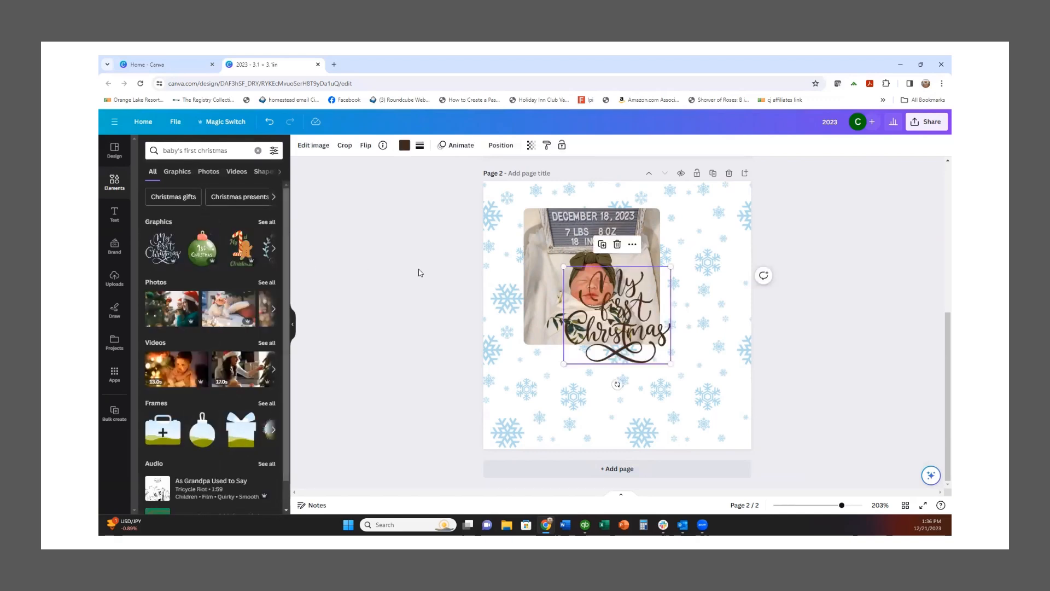
{"action": "left_click_drag", "start_coordinate": [605, 336], "coordinate": [651, 364]}
{"action": "left_click", "coordinate": [654, 387]}
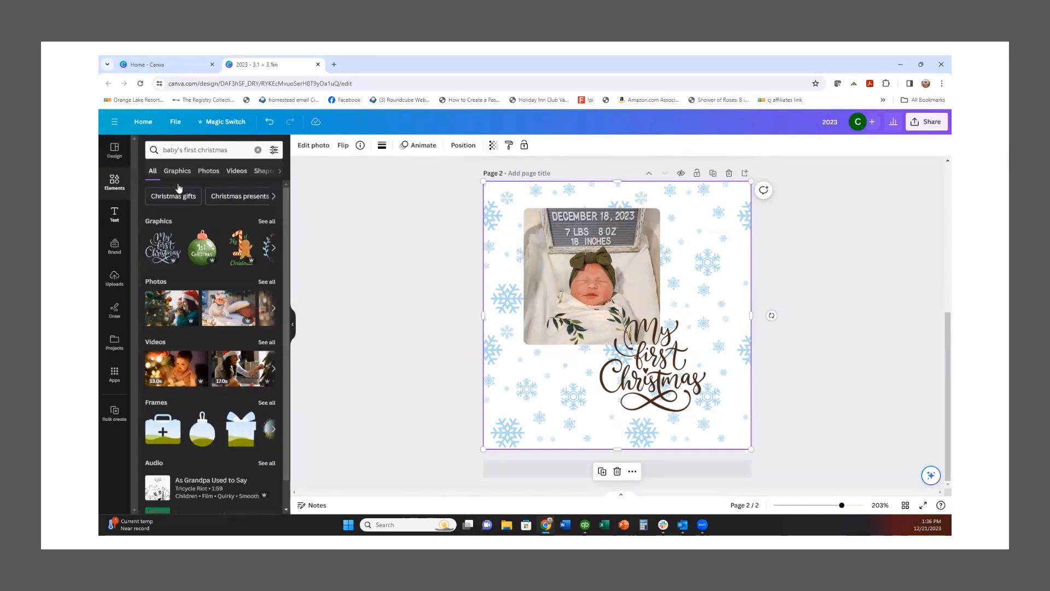
Add a text box reading "2023" to page 2, undoing any accidental shift of the photo frame
{"action": "left_click", "coordinate": [114, 213]}
{"action": "left_click", "coordinate": [199, 175]}
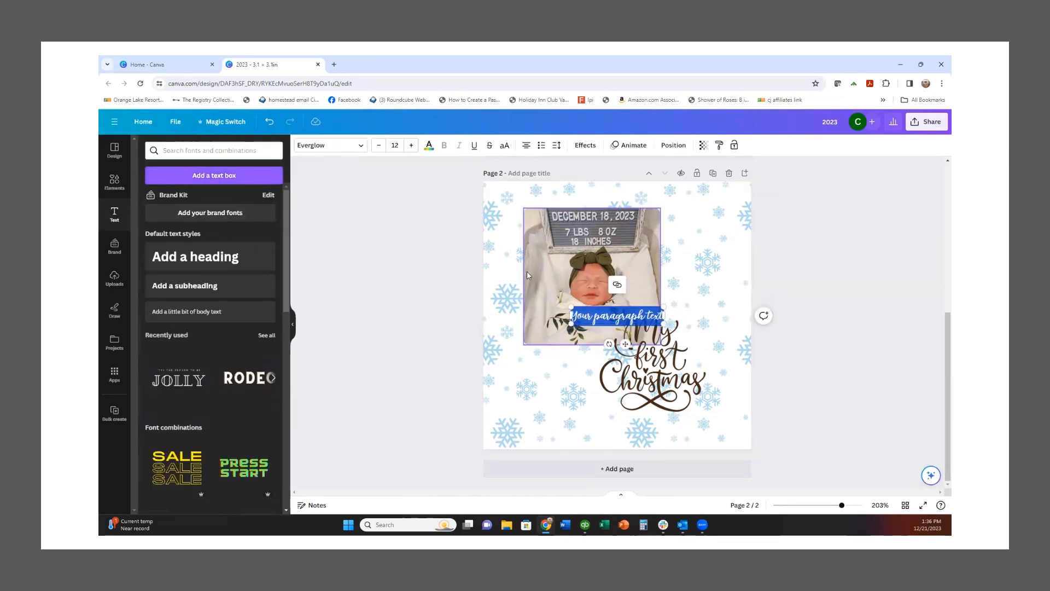
{"action": "type", "text": "2024"}
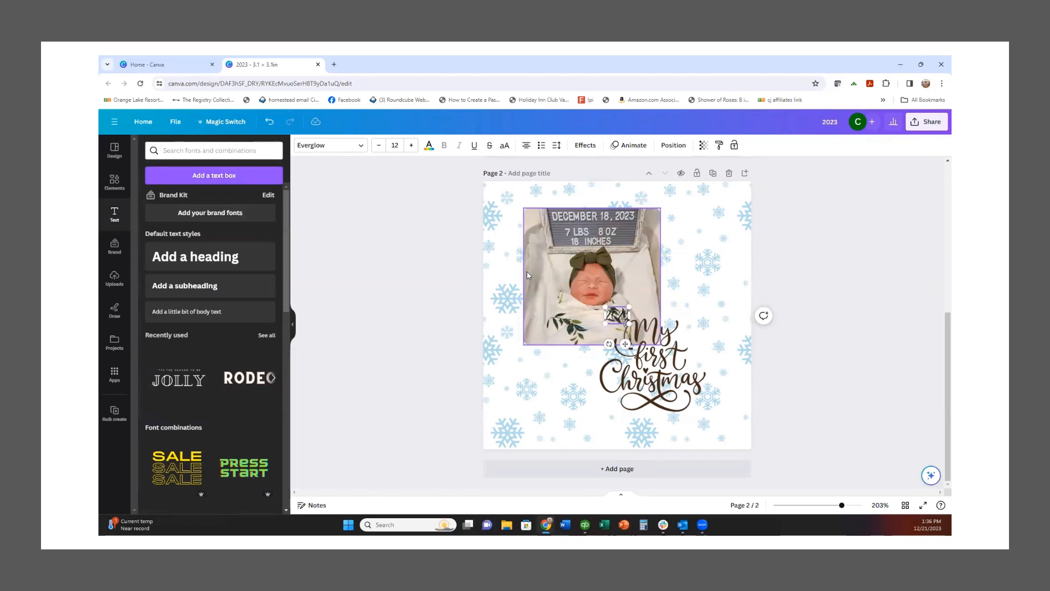
{"action": "left_click_drag", "start_coordinate": [527, 275], "coordinate": [545, 282]}
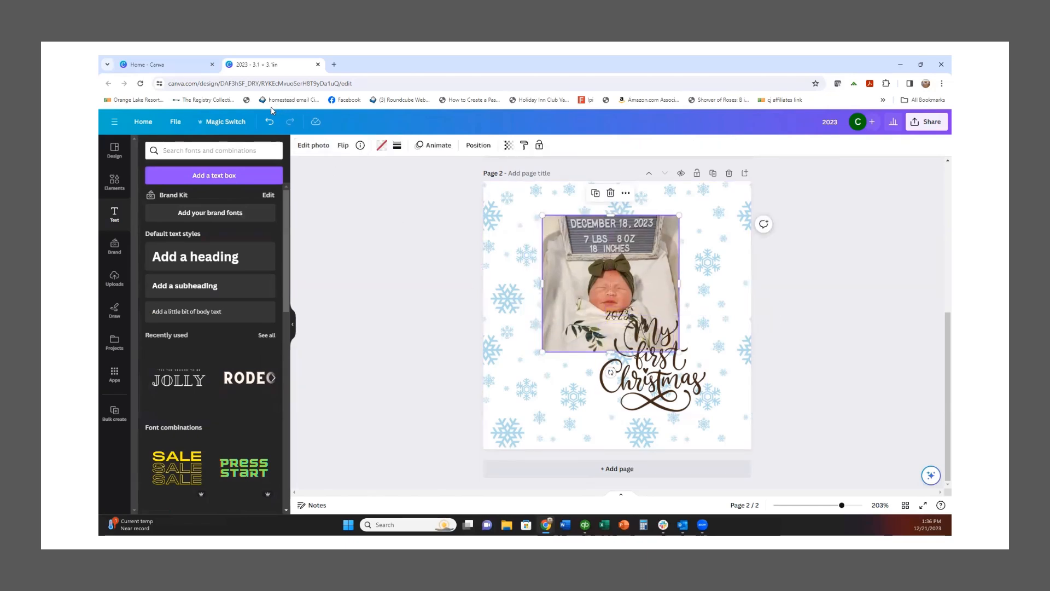
{"action": "left_click", "coordinate": [269, 122]}
Move the "2023" text below the photo and set its font size to 27
{"action": "left_click_drag", "start_coordinate": [616, 318], "coordinate": [579, 360]}
{"action": "left_click", "coordinate": [413, 149]}
{"action": "left_click", "coordinate": [413, 148]}
{"action": "left_click", "coordinate": [413, 149]}
{"action": "left_click", "coordinate": [414, 149]}
{"action": "left_click", "coordinate": [413, 148]}
{"action": "left_click", "coordinate": [413, 148]}
{"action": "left_click", "coordinate": [414, 147]}
{"action": "left_click", "coordinate": [413, 148]}
{"action": "left_click", "coordinate": [414, 148]}
{"action": "left_click", "coordinate": [413, 148]}
{"action": "left_click", "coordinate": [414, 147]}
{"action": "left_click", "coordinate": [413, 148]}
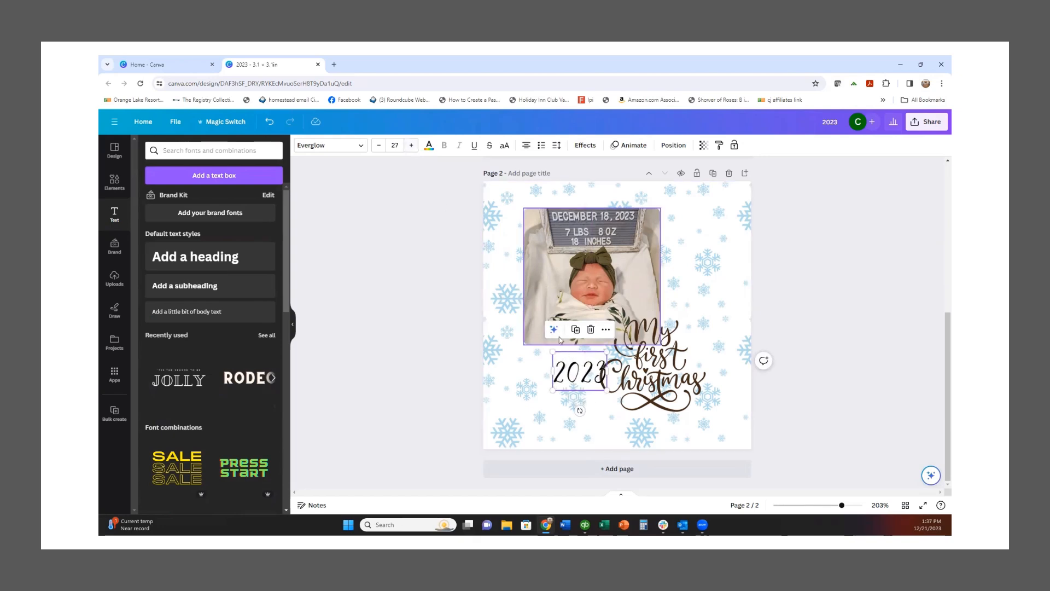
Move the "2023" text slightly up and left to sit just under the photo, clear of the lettering
{"action": "left_click", "coordinate": [578, 380]}
{"action": "left_click", "coordinate": [540, 392]}
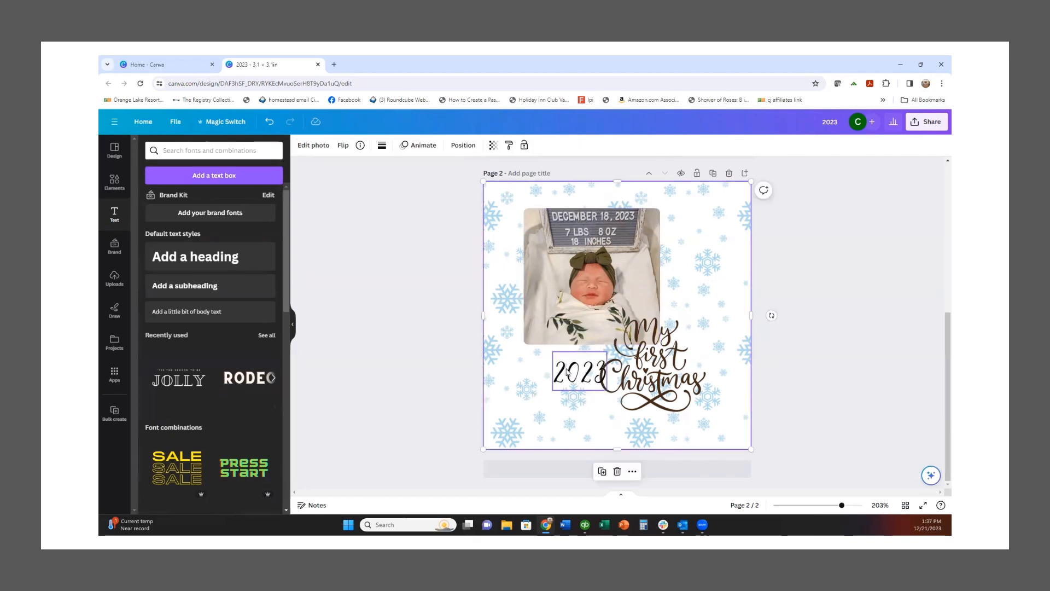
{"action": "left_click_drag", "start_coordinate": [570, 371], "coordinate": [564, 355]}
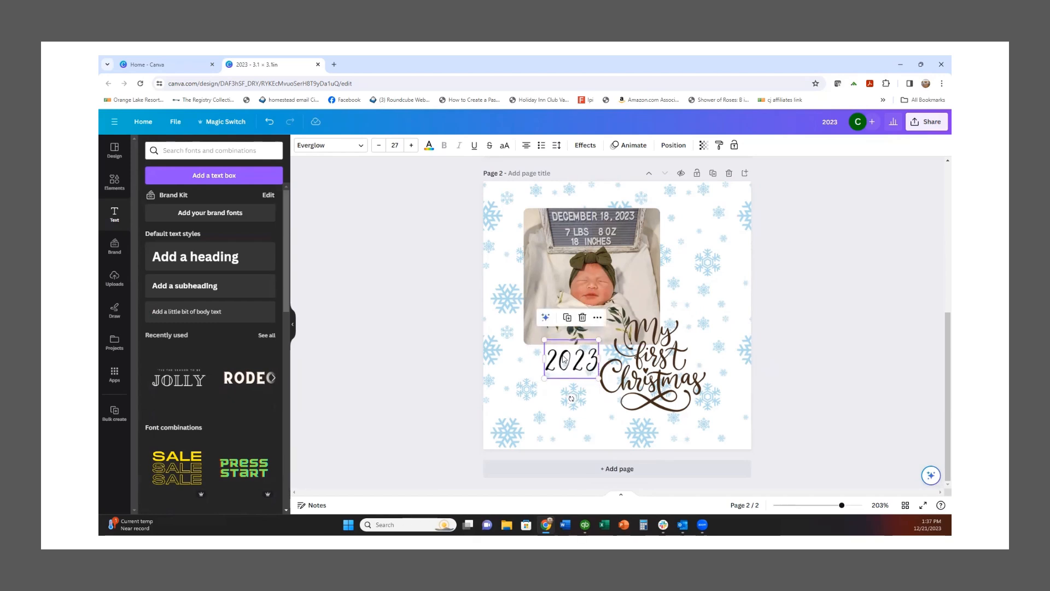
{"action": "left_click", "coordinate": [686, 288]}
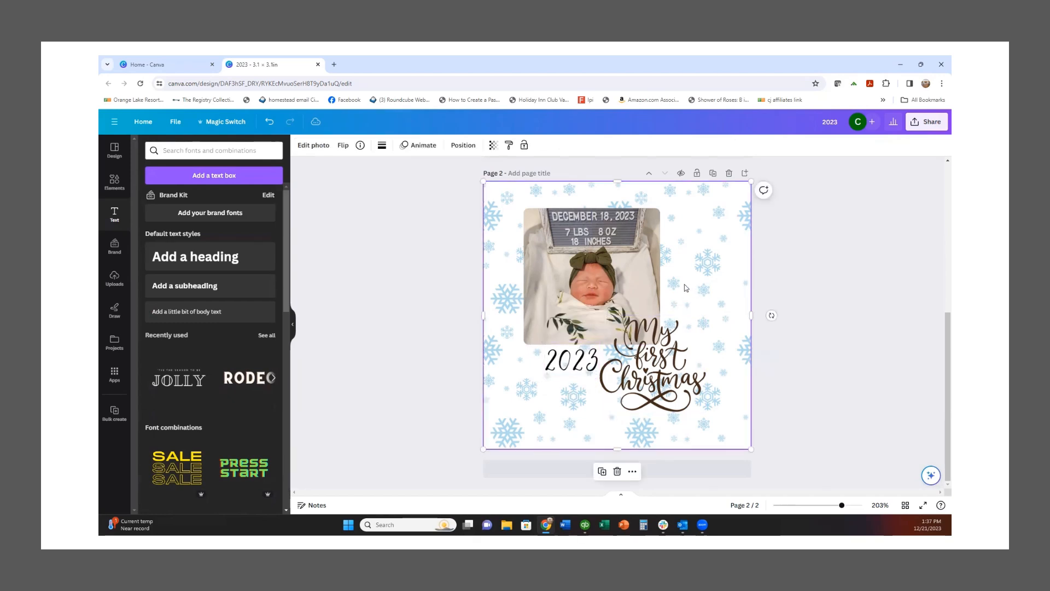
Change the "2023" text's font to Jollines Serif Medium and nudge it slightly left, away from the lettering
{"action": "left_click", "coordinate": [570, 362]}
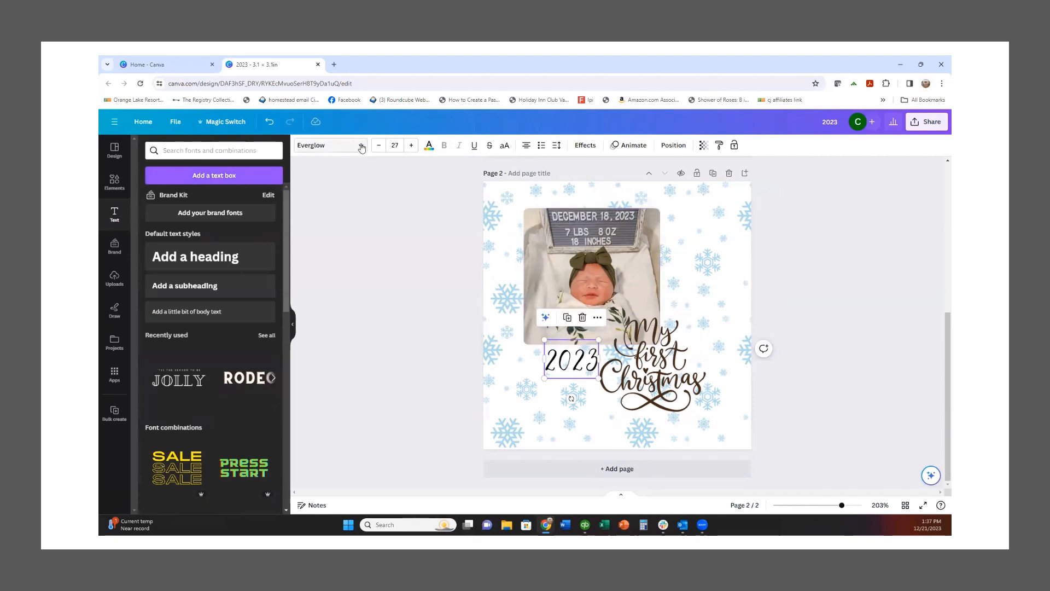
{"action": "left_click", "coordinate": [328, 145]}
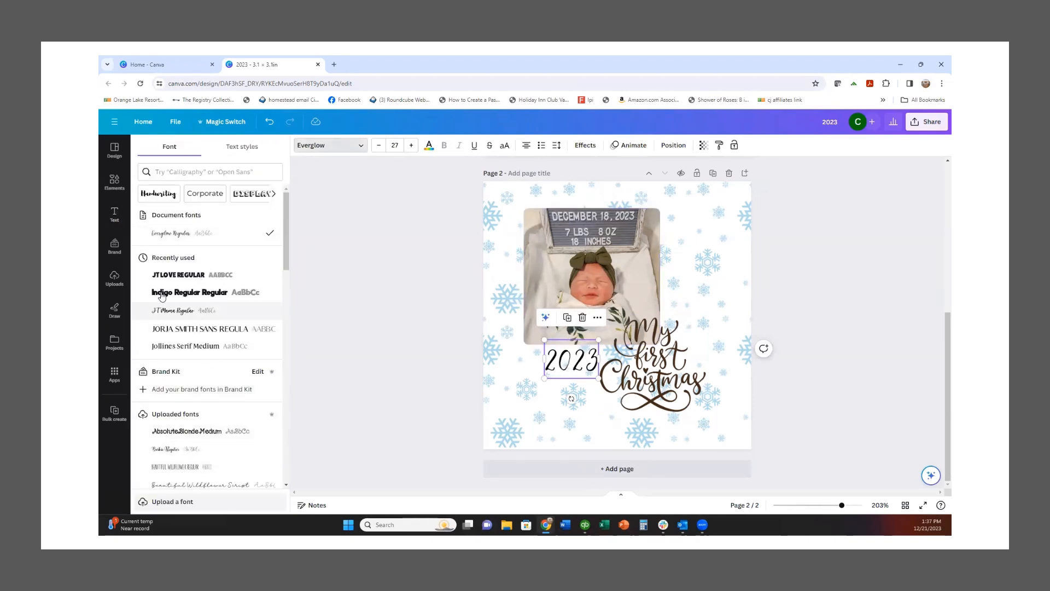
{"action": "left_click", "coordinate": [191, 346]}
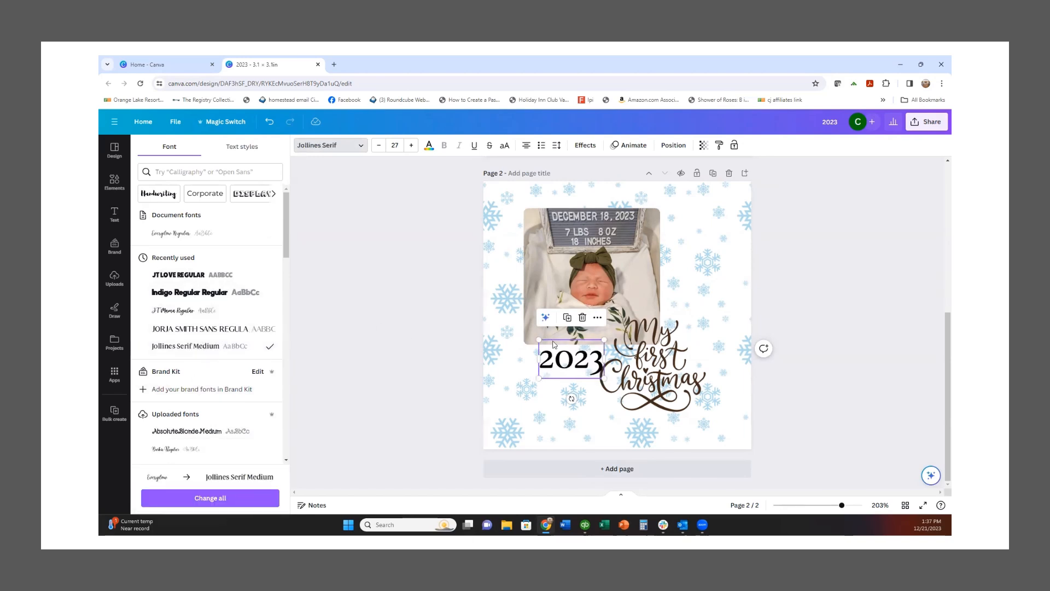
{"action": "left_click_drag", "start_coordinate": [565, 370], "coordinate": [563, 370]}
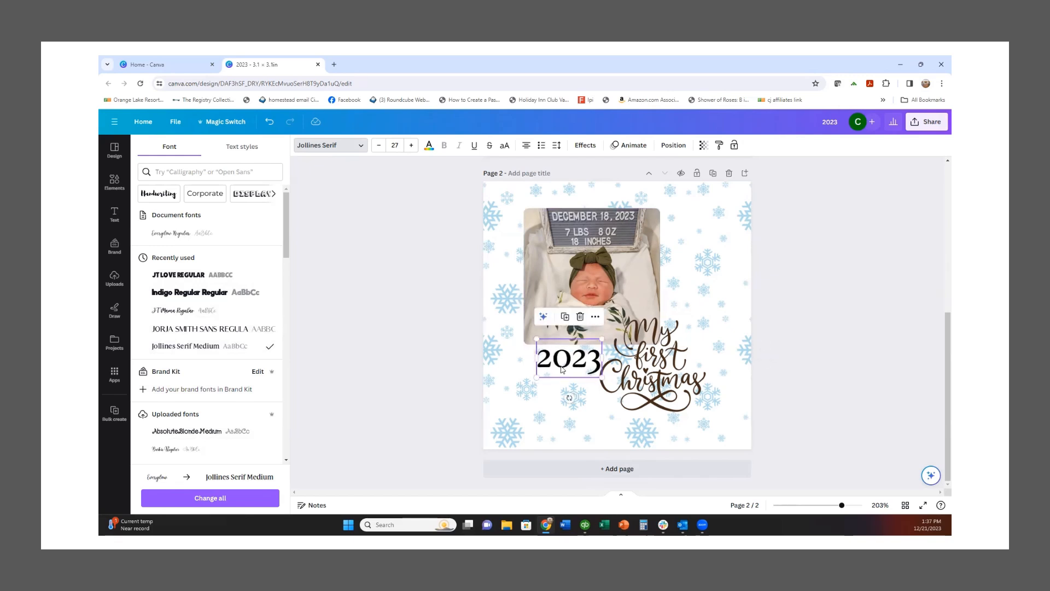
Apply the Outline effect to the "2023" text and try a light blue outline color
{"action": "left_click", "coordinate": [585, 145]}
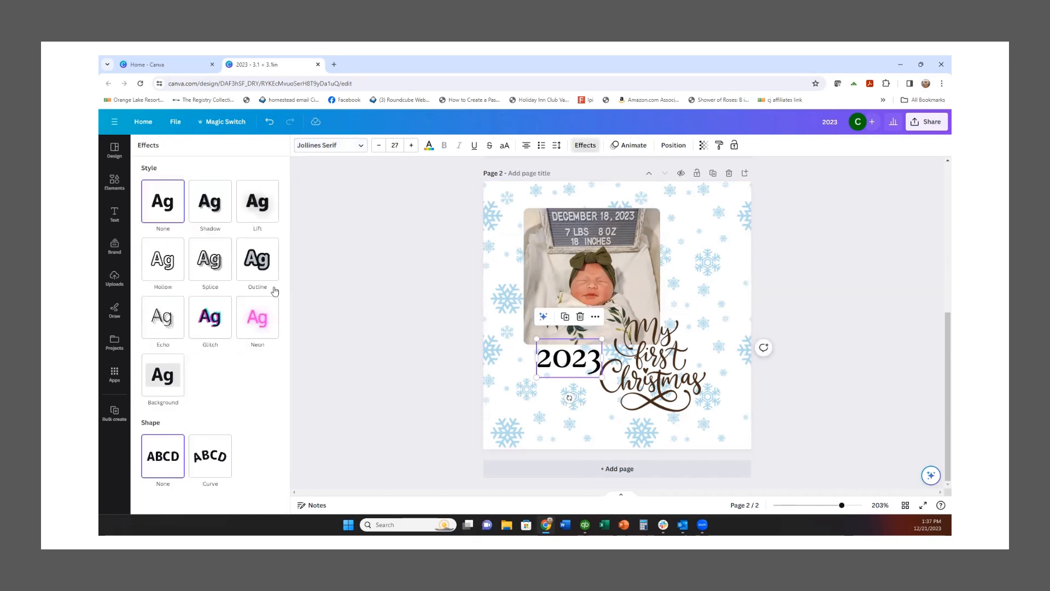
{"action": "left_click", "coordinate": [261, 271]}
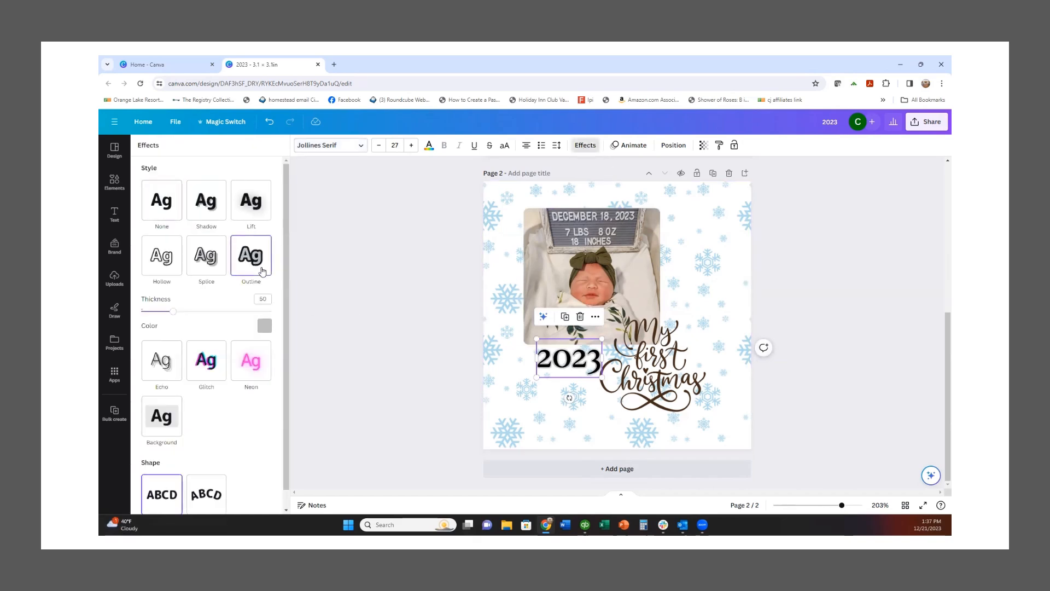
{"action": "scroll", "coordinate": [249, 374], "scroll_direction": "down", "scroll_amount": 1}
{"action": "scroll", "coordinate": [240, 377], "scroll_direction": "up", "scroll_amount": 1}
{"action": "left_click", "coordinate": [264, 328]}
{"action": "scroll", "coordinate": [198, 377], "scroll_direction": "down", "scroll_amount": 2}
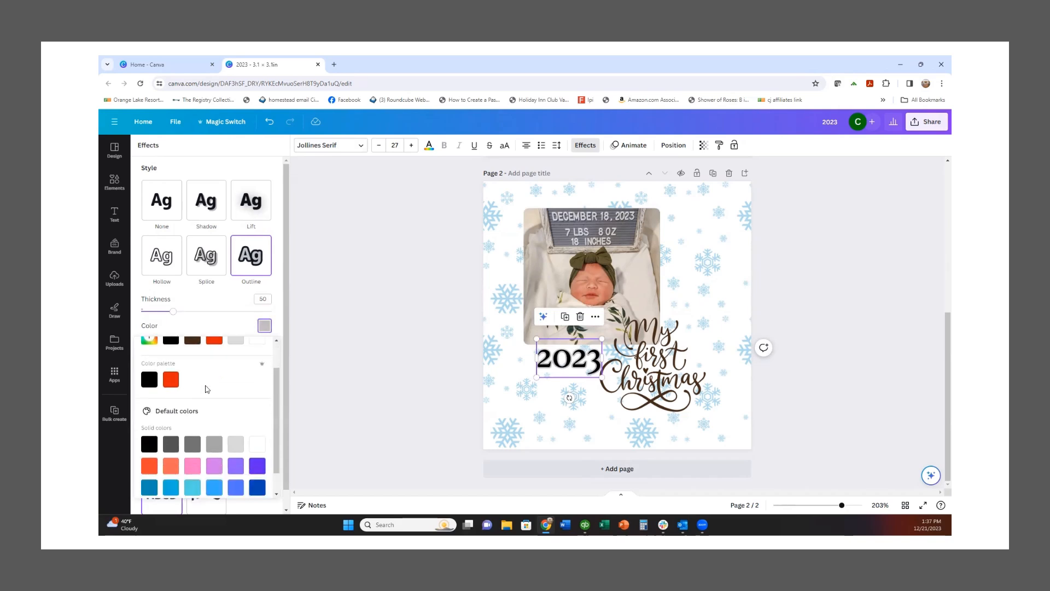
{"action": "left_click", "coordinate": [219, 464]}
{"action": "scroll", "coordinate": [211, 451], "scroll_direction": "up", "scroll_amount": 1}
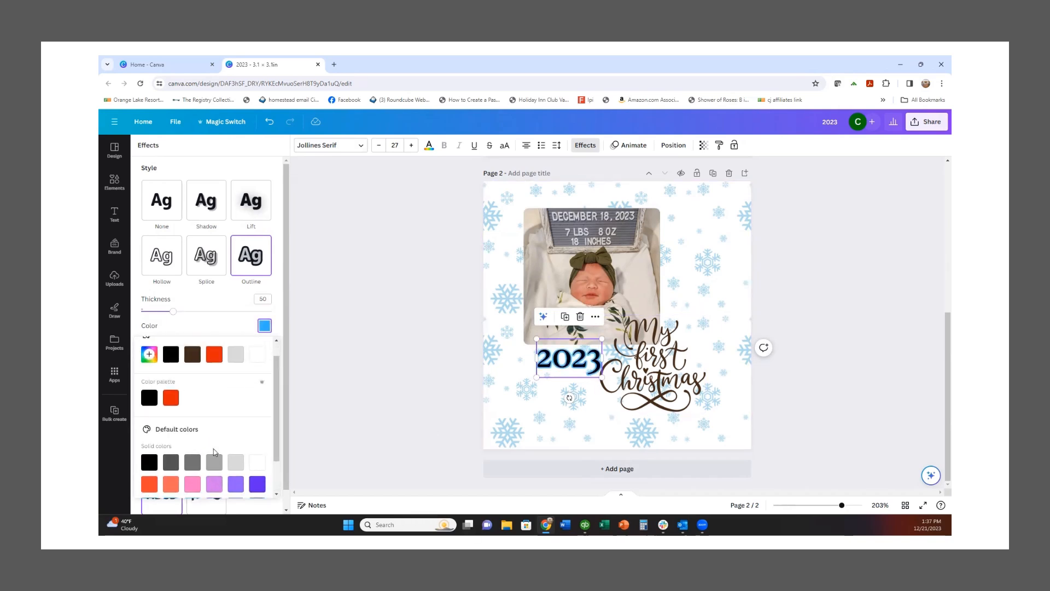
Try black and dark gray outlines on the "2023" text and settle on pink
{"action": "scroll", "coordinate": [211, 451], "scroll_direction": "down", "scroll_amount": 1}
{"action": "left_click", "coordinate": [195, 443]}
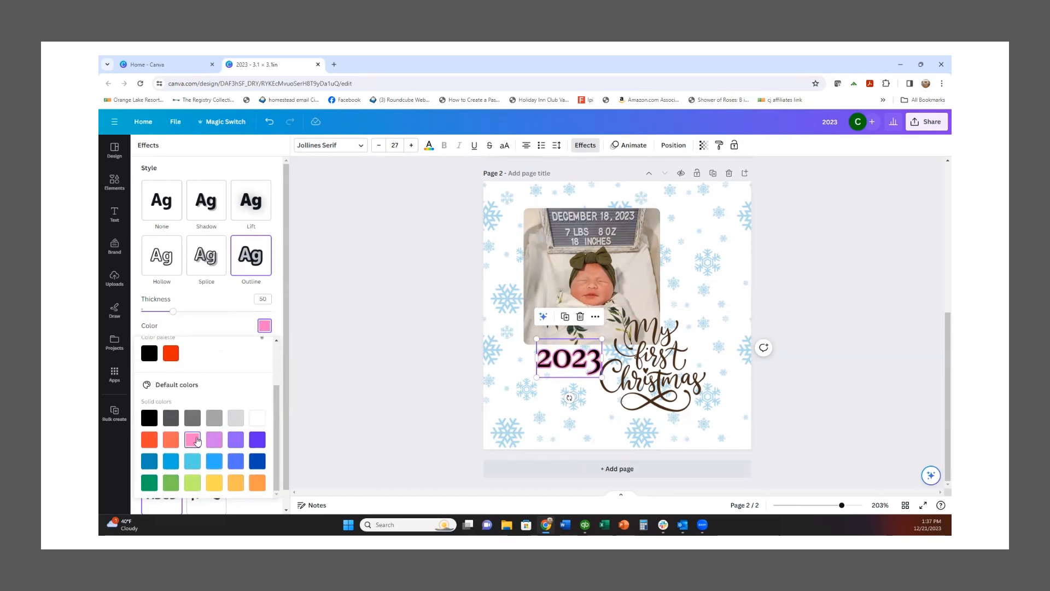
{"action": "left_click", "coordinate": [150, 419]}
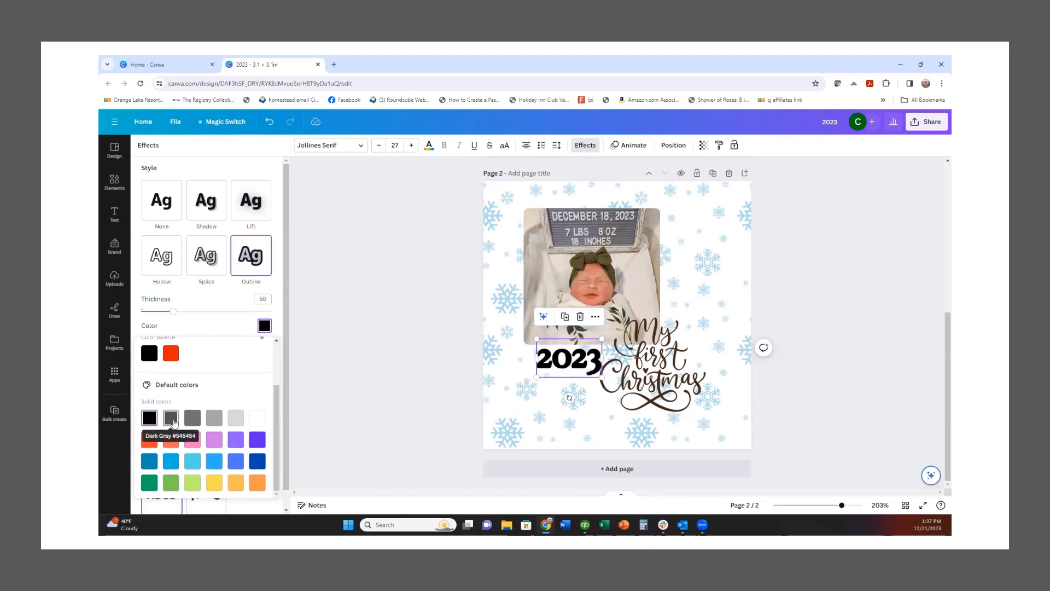
{"action": "left_click", "coordinate": [173, 421]}
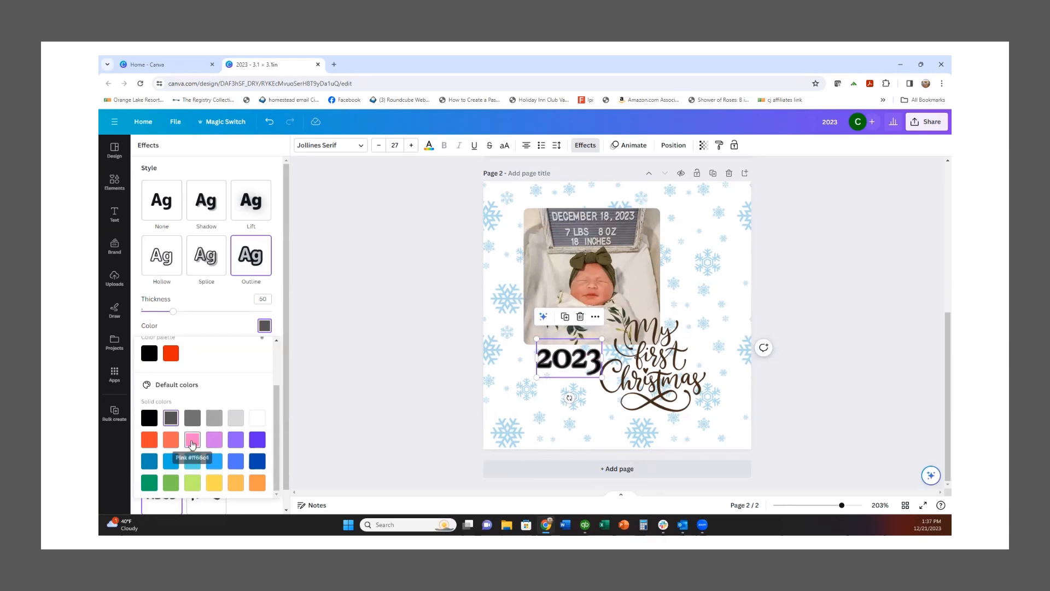
{"action": "left_click", "coordinate": [192, 442]}
{"action": "scroll", "coordinate": [357, 293], "scroll_direction": "up", "scroll_amount": 3}
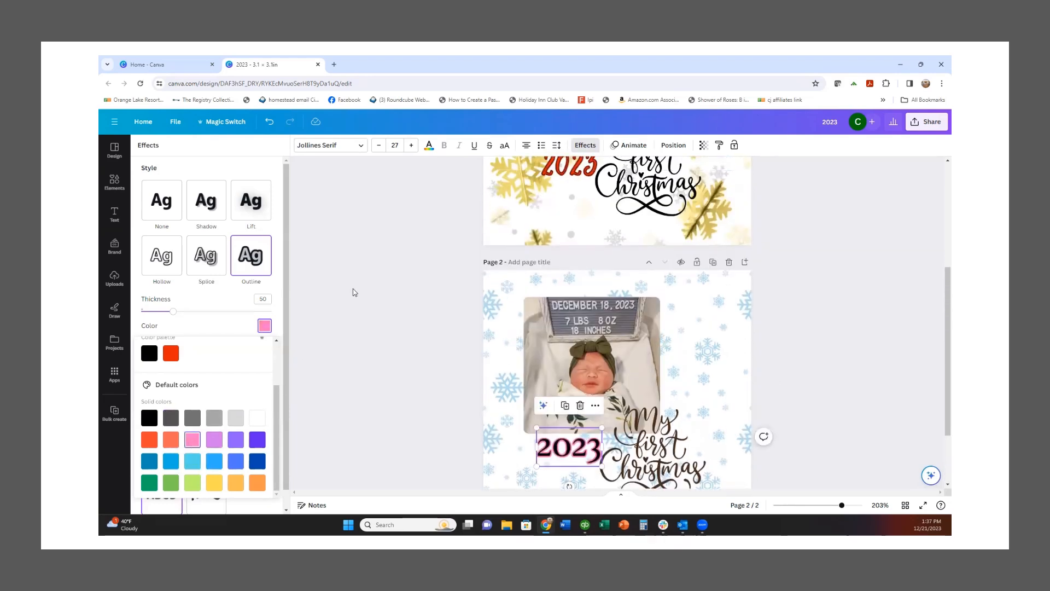
{"action": "scroll", "coordinate": [335, 277], "scroll_direction": "down", "scroll_amount": 3}
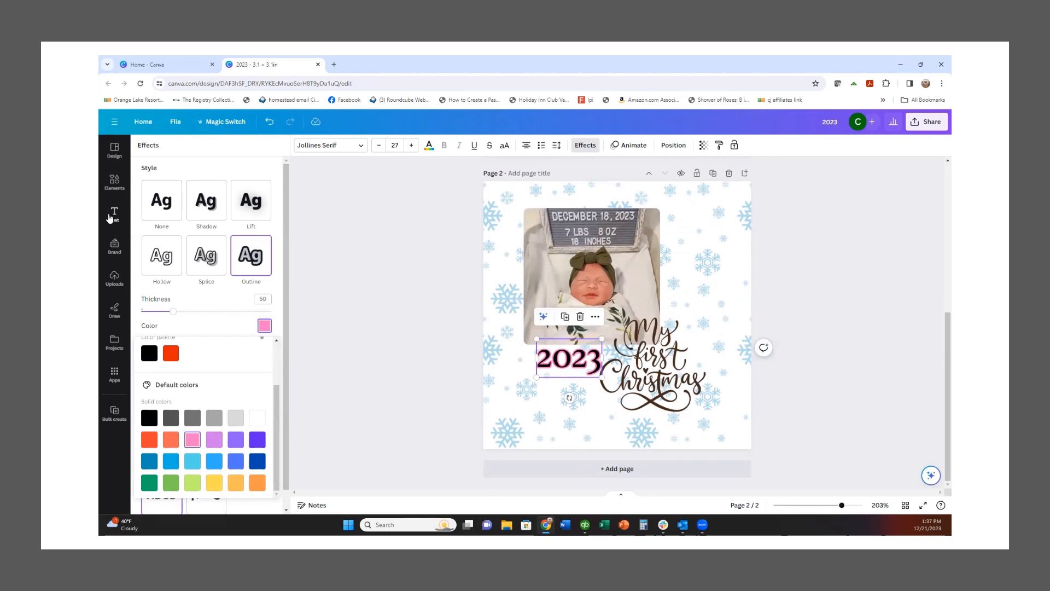
Add a text box with the baby's first name below the "2023" text
{"action": "left_click", "coordinate": [114, 214]}
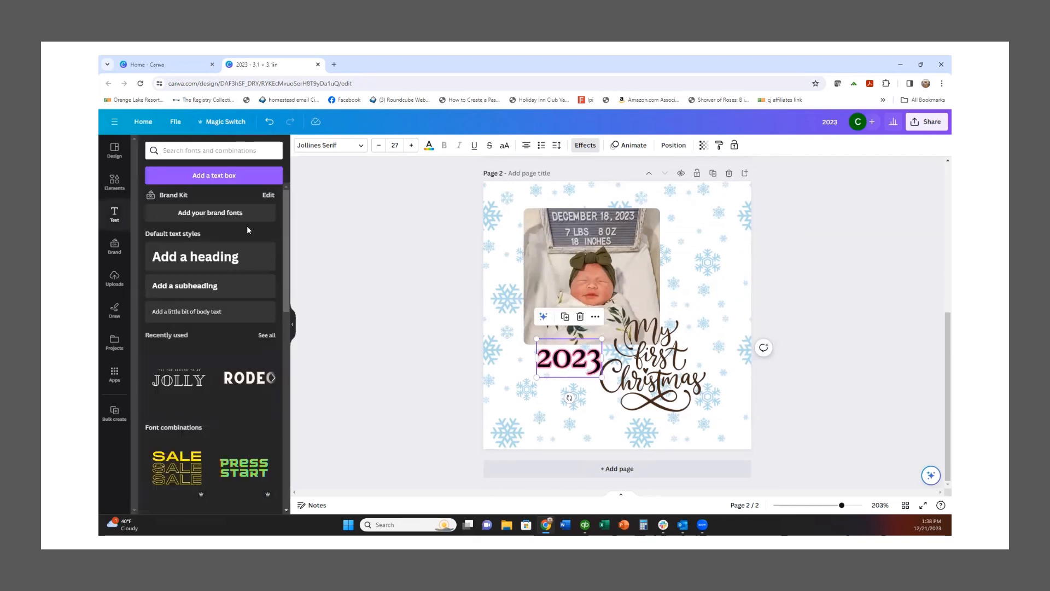
{"action": "left_click", "coordinate": [220, 177]}
{"action": "type", "text": "jAn"}
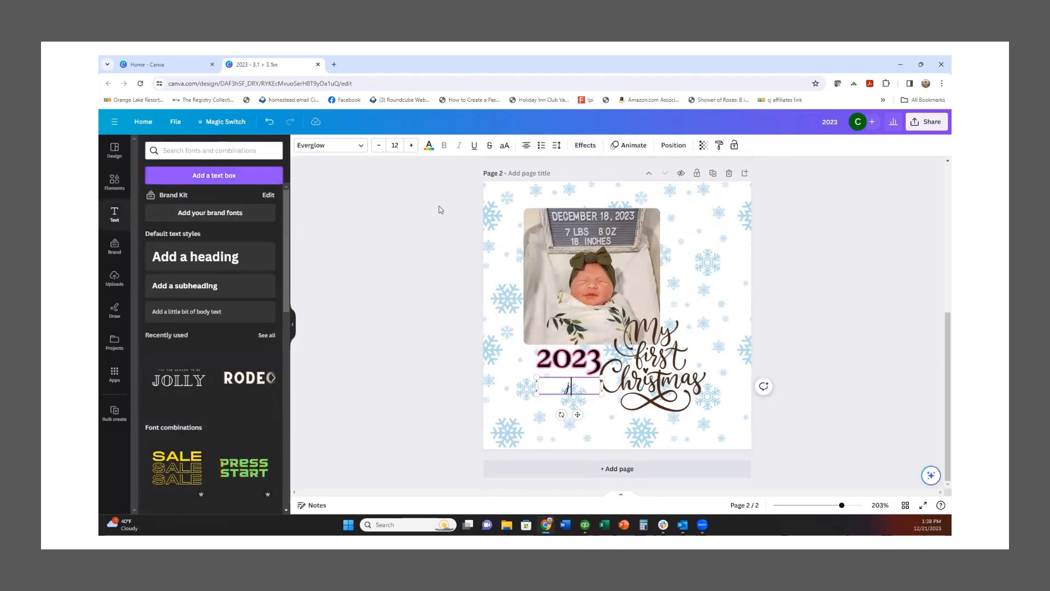
{"action": "key", "text": "BackSpace"}
{"action": "key", "text": "BackSpace"}
{"action": "type", "text": "Kaylee"}
{"action": "key", "text": "BackSpace"}
{"action": "key", "text": "BackSpace"}
{"action": "key", "text": "BackSpace"}
{"action": "key", "text": "BackSpace"}
{"action": "type", "text": "ylee"}
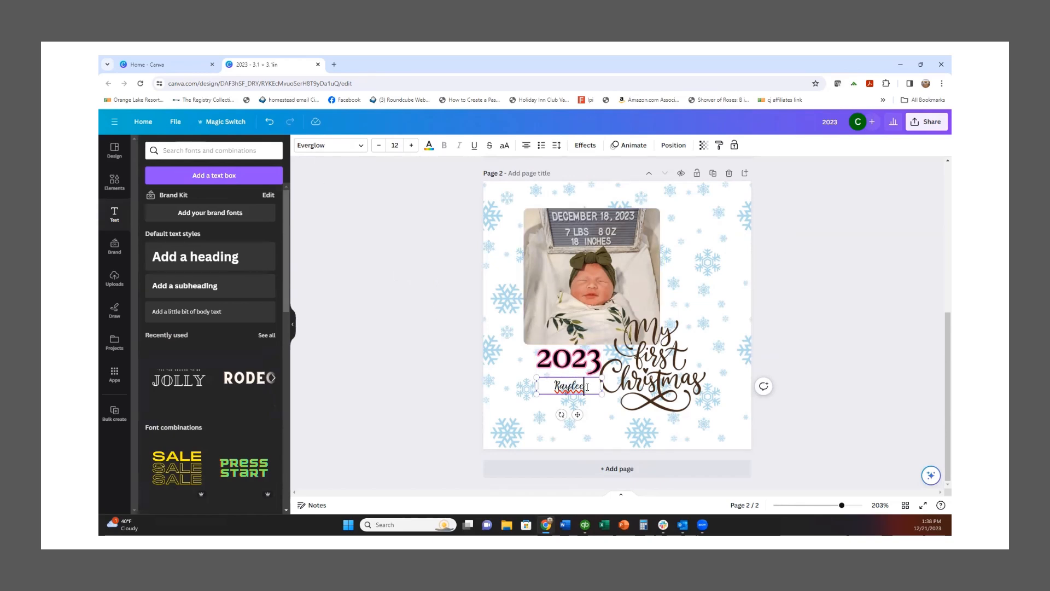
Set the name text's font size to 29 and widen its box so the name fits on one line
{"action": "left_click", "coordinate": [411, 146]}
{"action": "left_click", "coordinate": [411, 146]}
{"action": "left_click", "coordinate": [411, 146]}
{"action": "left_click", "coordinate": [411, 145]}
{"action": "left_click", "coordinate": [411, 145]}
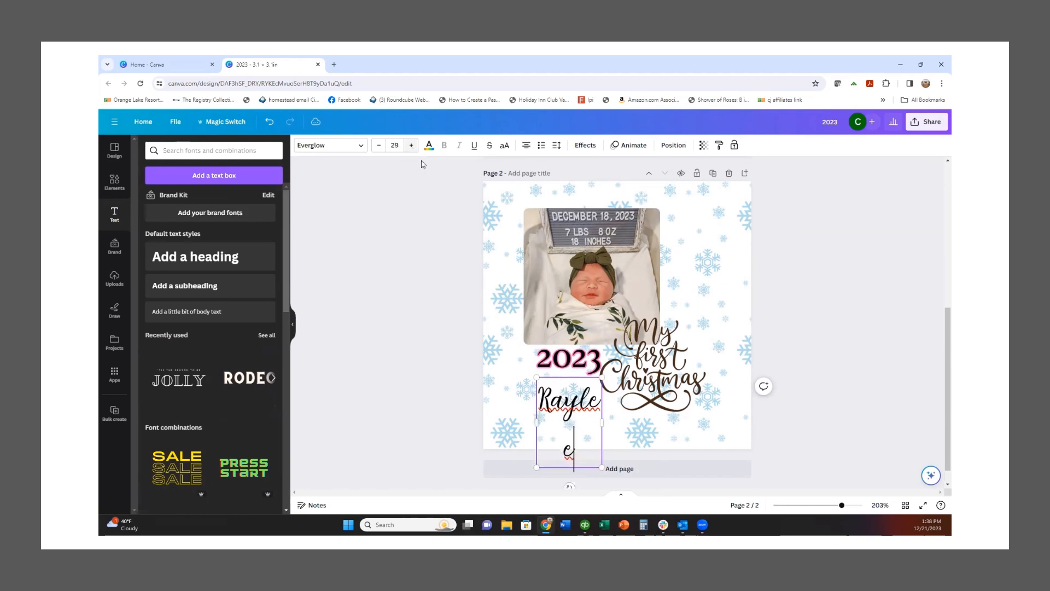
{"action": "left_click", "coordinate": [601, 421]}
{"action": "left_click_drag", "start_coordinate": [601, 421], "coordinate": [616, 421]}
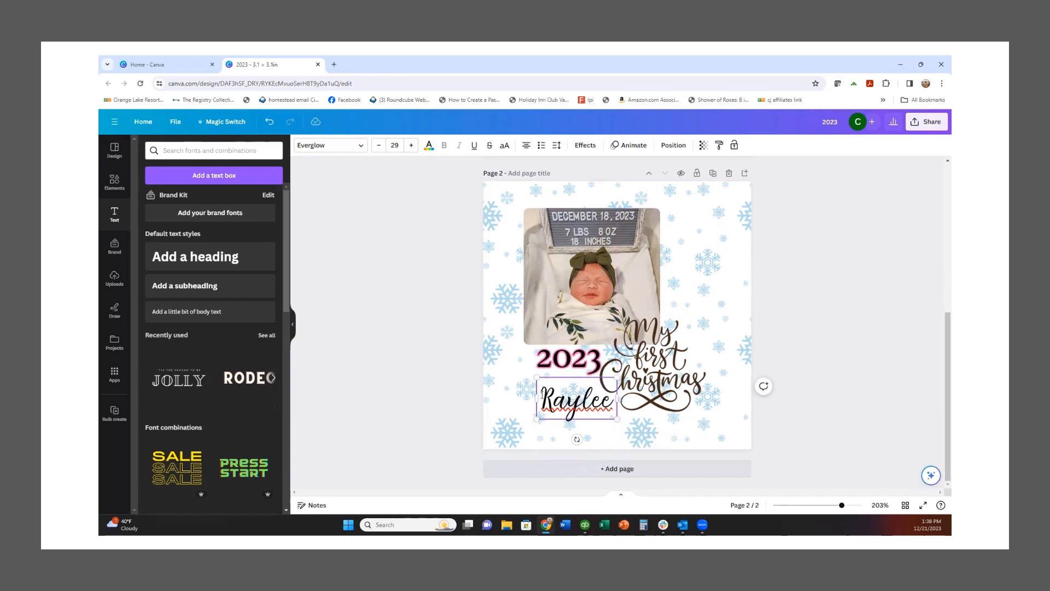
{"action": "left_click", "coordinate": [568, 381]}
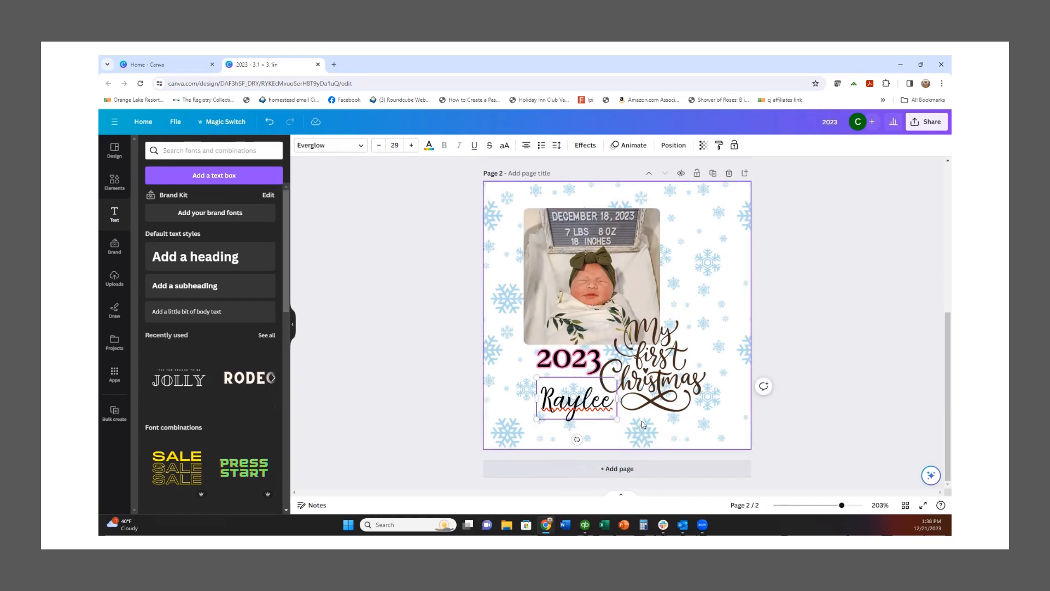
Move the name over the photo's right side and shift the photo right to center it on the page
{"action": "left_click", "coordinate": [577, 409]}
{"action": "left_click_drag", "start_coordinate": [577, 409], "coordinate": [658, 268]}
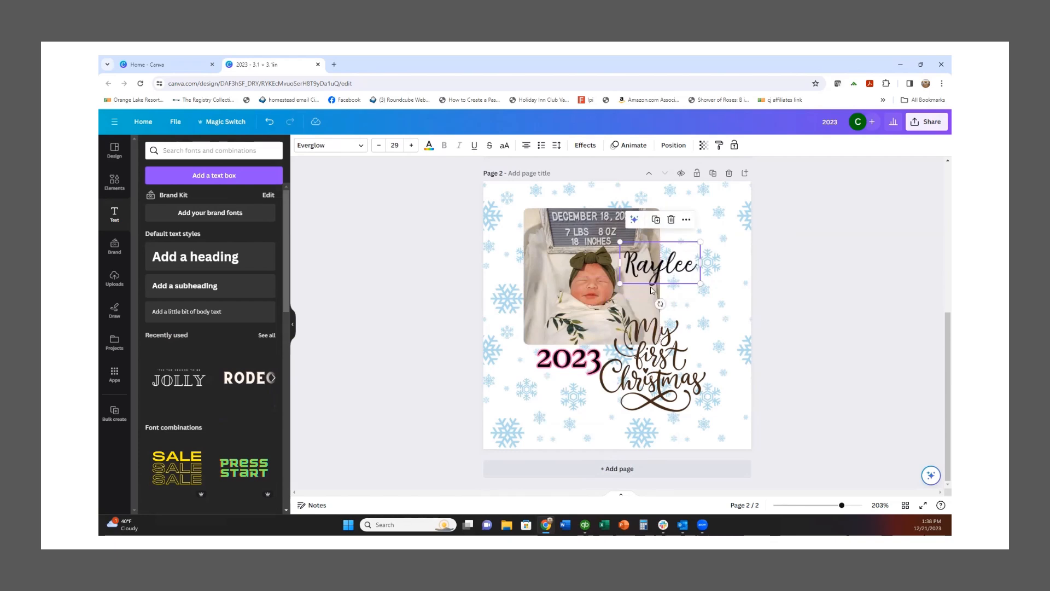
{"action": "left_click", "coordinate": [684, 309]}
{"action": "left_click_drag", "start_coordinate": [600, 313], "coordinate": [623, 309]}
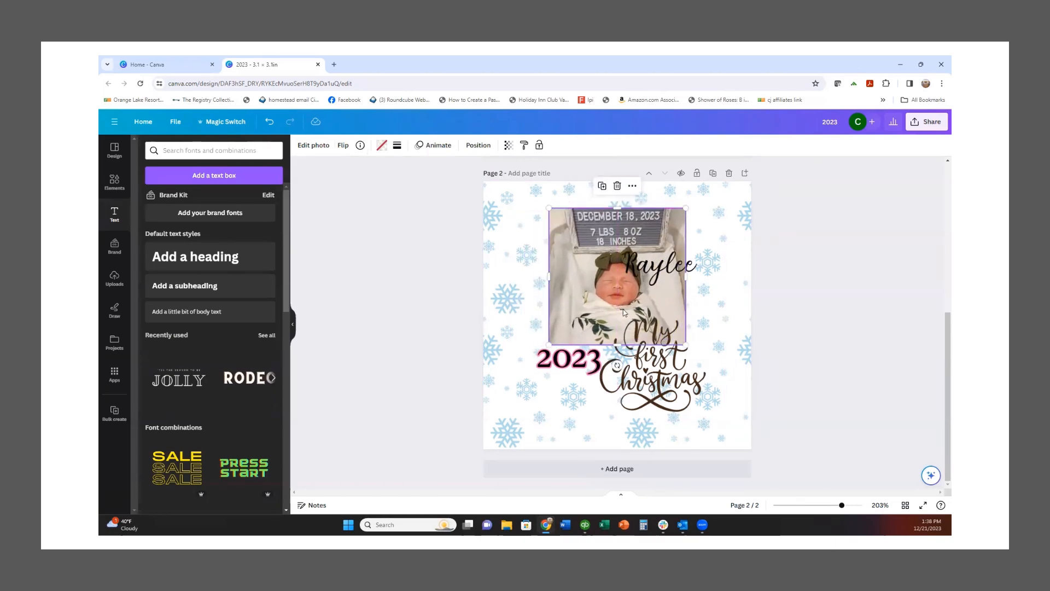
Nudge the "My first Christmas" lettering up and slightly right, and place the name directly under "2023"
{"action": "left_click", "coordinate": [722, 299]}
{"action": "left_click_drag", "start_coordinate": [652, 390], "coordinate": [658, 357]}
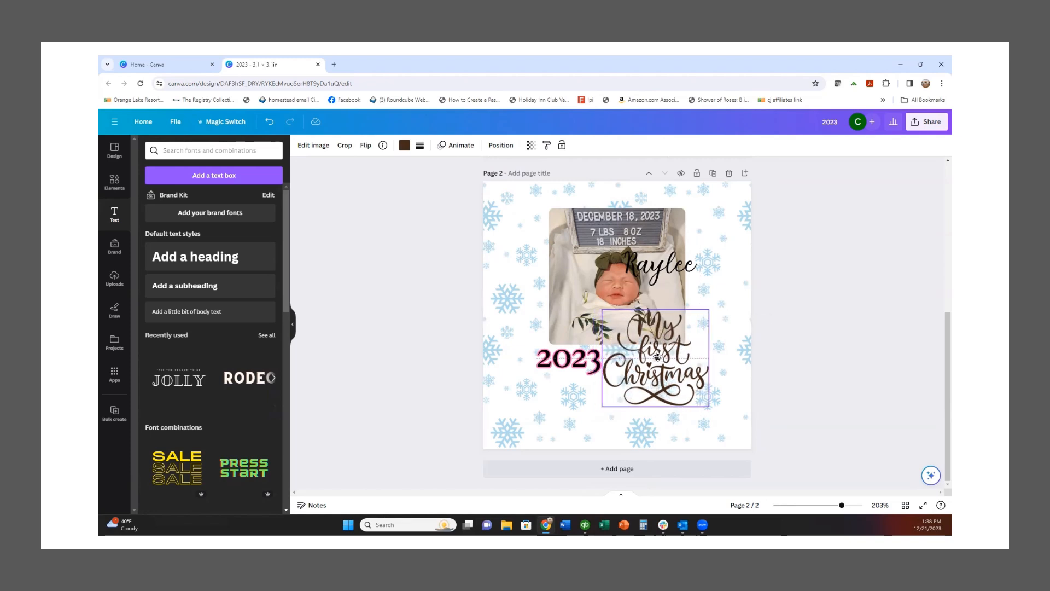
{"action": "left_click_drag", "start_coordinate": [634, 261], "coordinate": [555, 385]}
{"action": "left_click", "coordinate": [715, 300]}
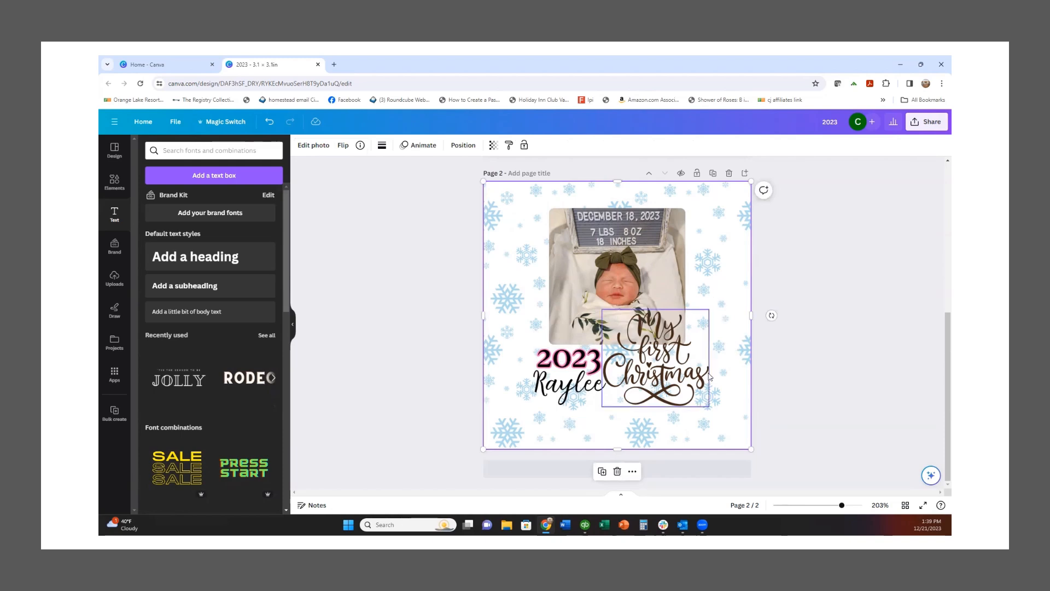
Apply the Outline effect to the name text with a pink outline color
{"action": "left_click", "coordinate": [566, 391]}
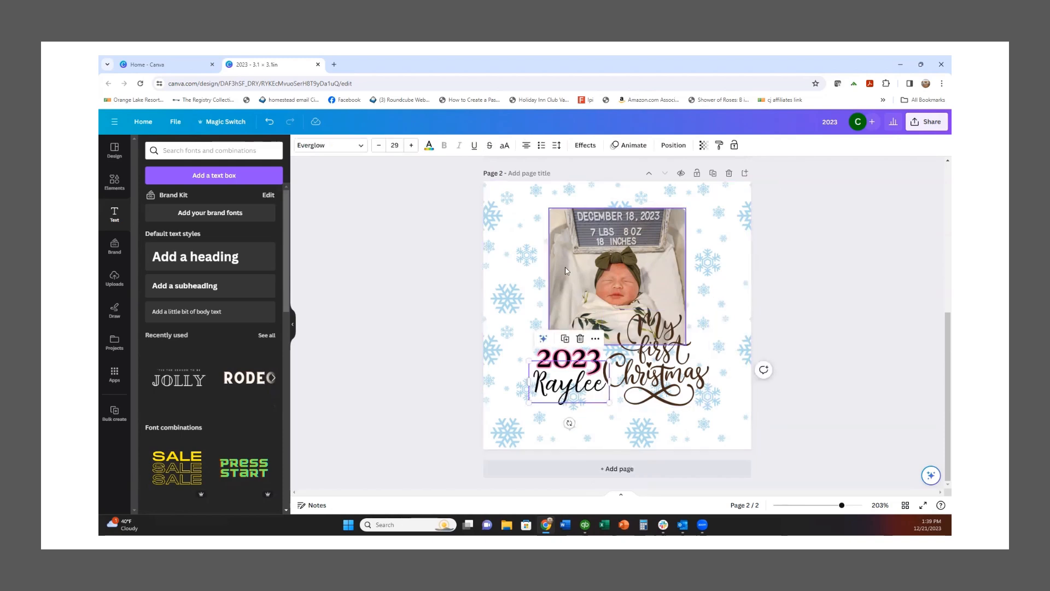
{"action": "left_click", "coordinate": [595, 144]}
{"action": "left_click", "coordinate": [257, 276]}
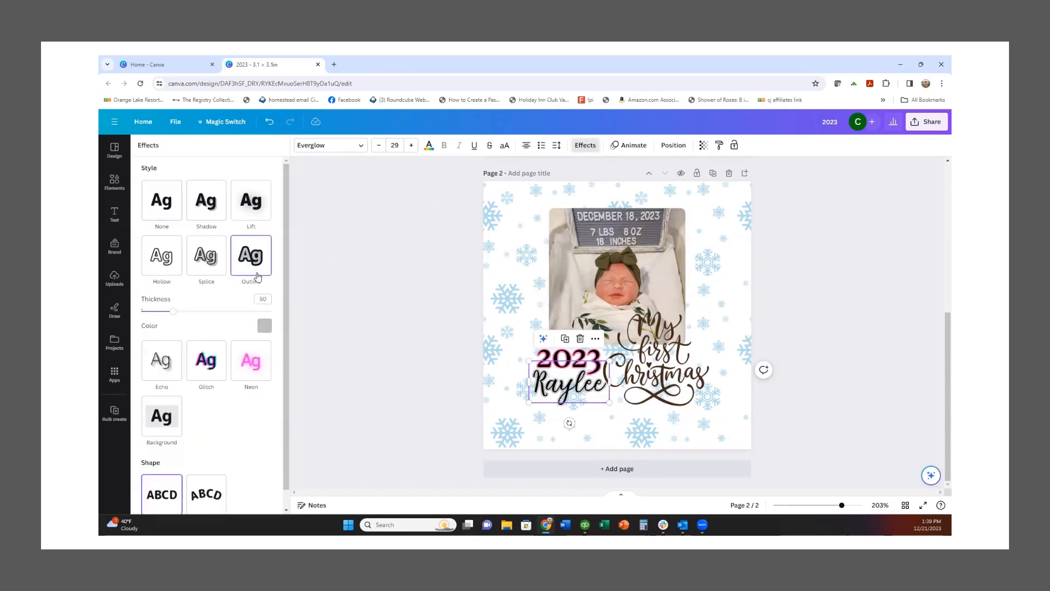
{"action": "scroll", "coordinate": [236, 405], "scroll_direction": "down", "scroll_amount": 1}
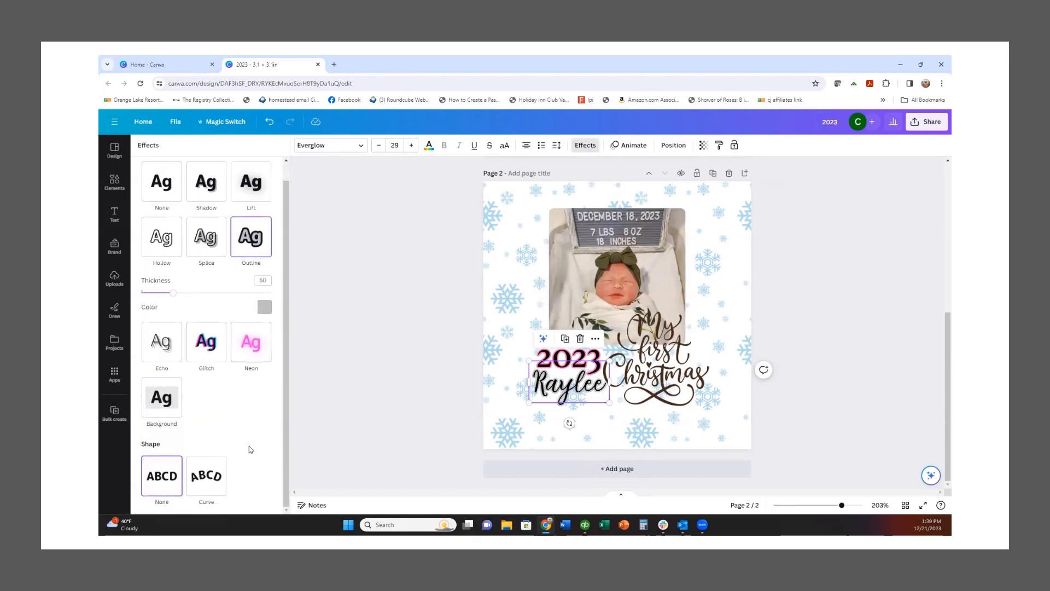
{"action": "left_click", "coordinate": [263, 308]}
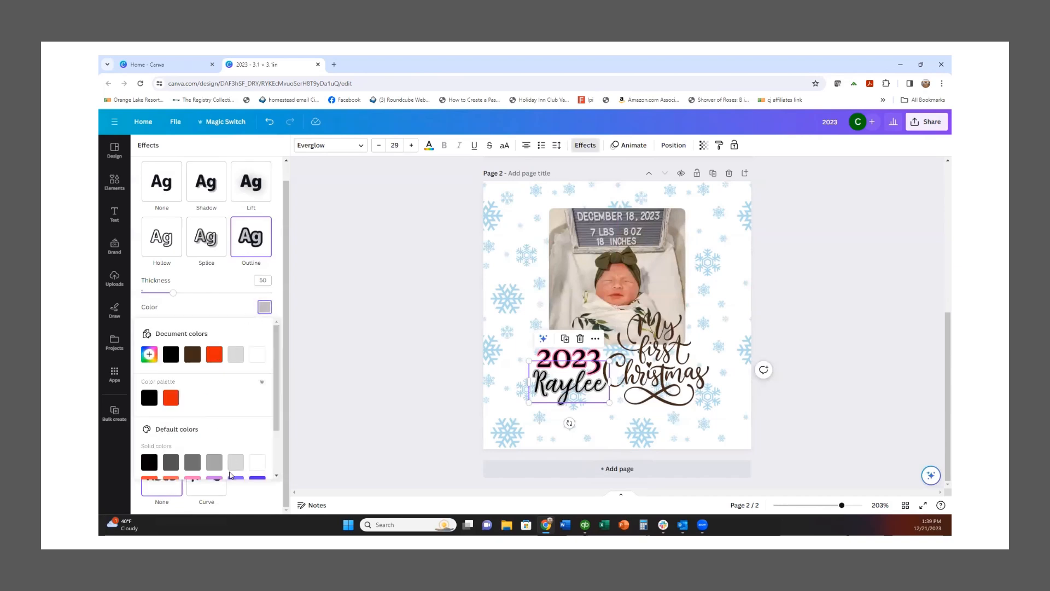
{"action": "scroll", "coordinate": [208, 416], "scroll_direction": "down", "scroll_amount": 2}
{"action": "left_click", "coordinate": [192, 421]}
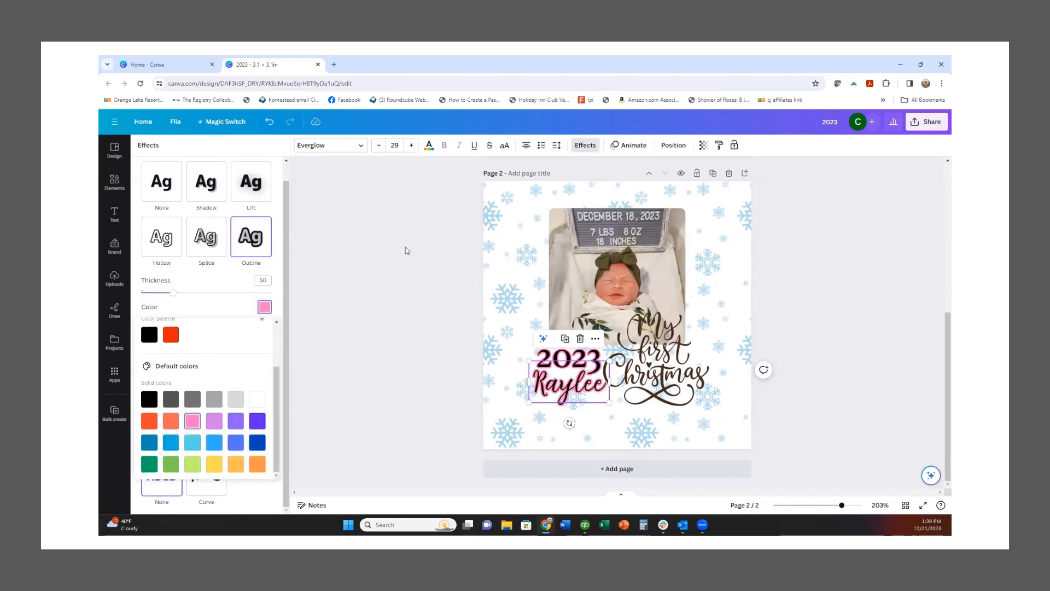
{"action": "left_click", "coordinate": [793, 239]}
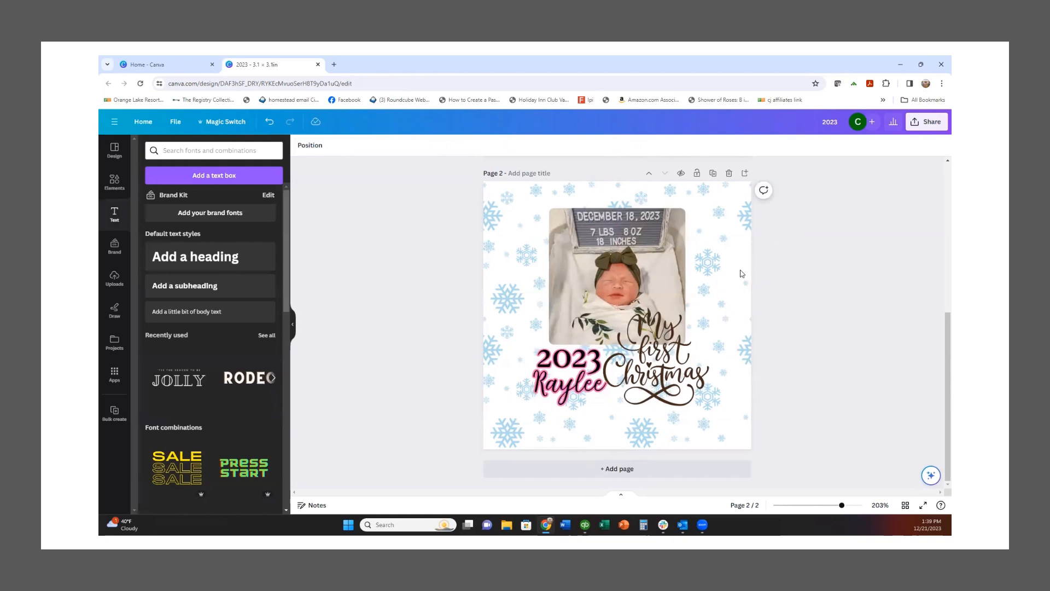
Try recoloring the "My first Christmas" lettering pink and undo the color change
{"action": "left_click", "coordinate": [654, 350]}
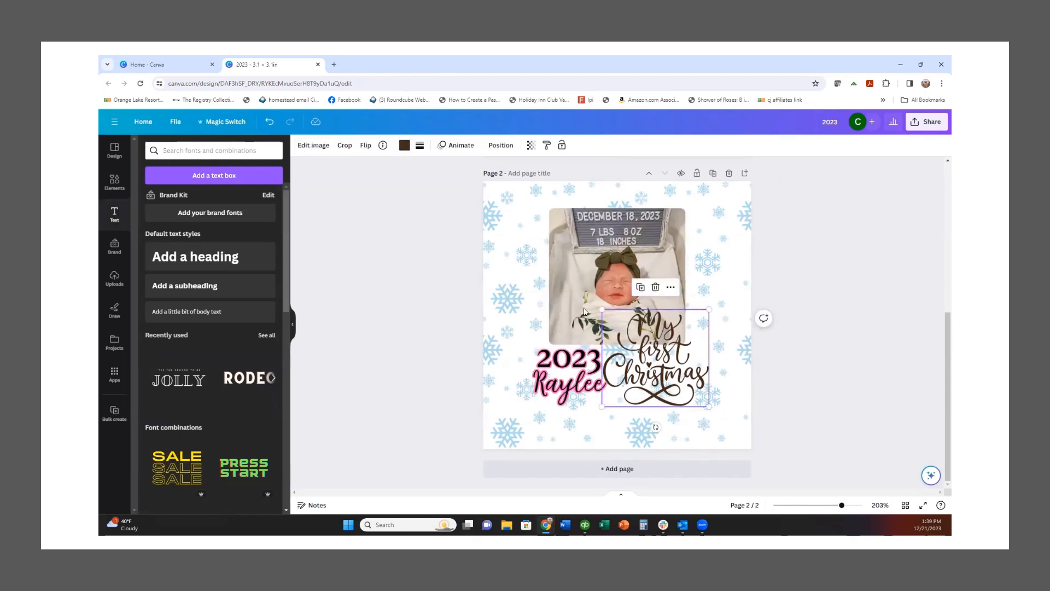
{"action": "left_click", "coordinate": [404, 145]}
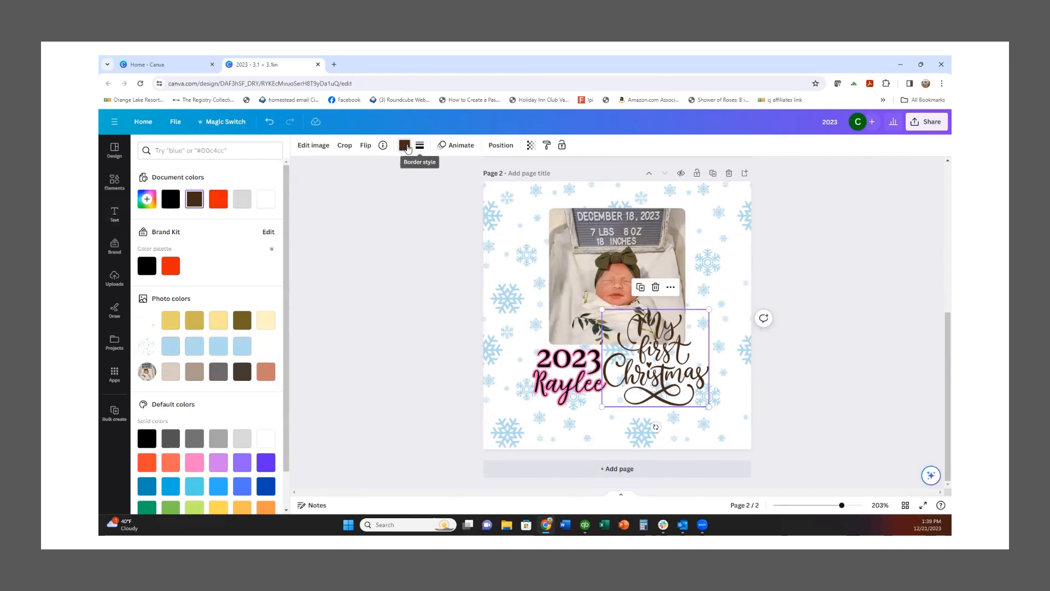
{"action": "left_click", "coordinate": [406, 145]}
{"action": "left_click", "coordinate": [406, 146]}
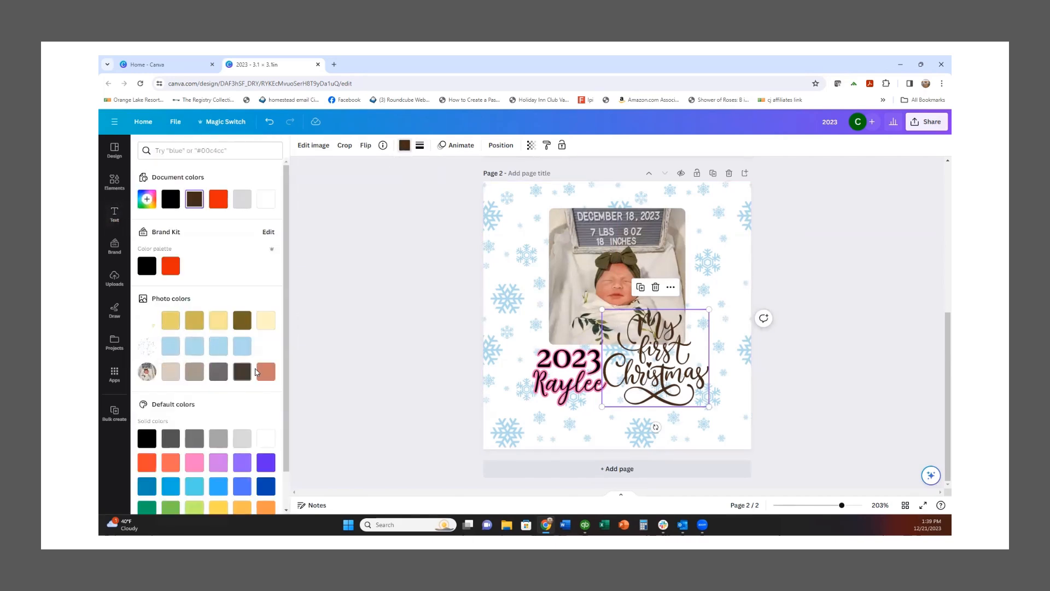
{"action": "scroll", "coordinate": [221, 384], "scroll_direction": "down", "scroll_amount": 2}
{"action": "left_click", "coordinate": [194, 422]}
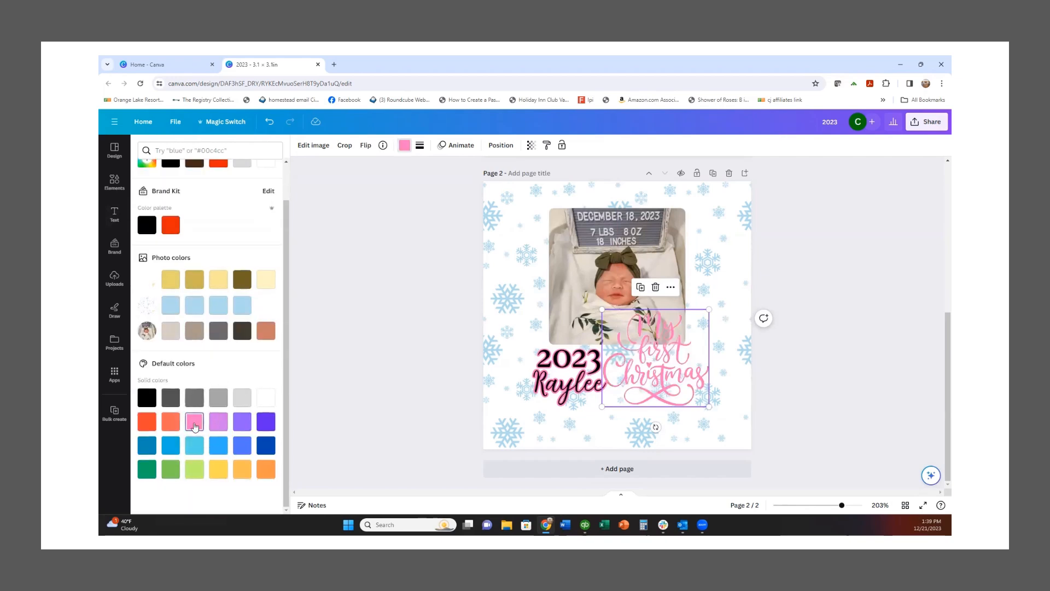
{"action": "left_click", "coordinate": [269, 123]}
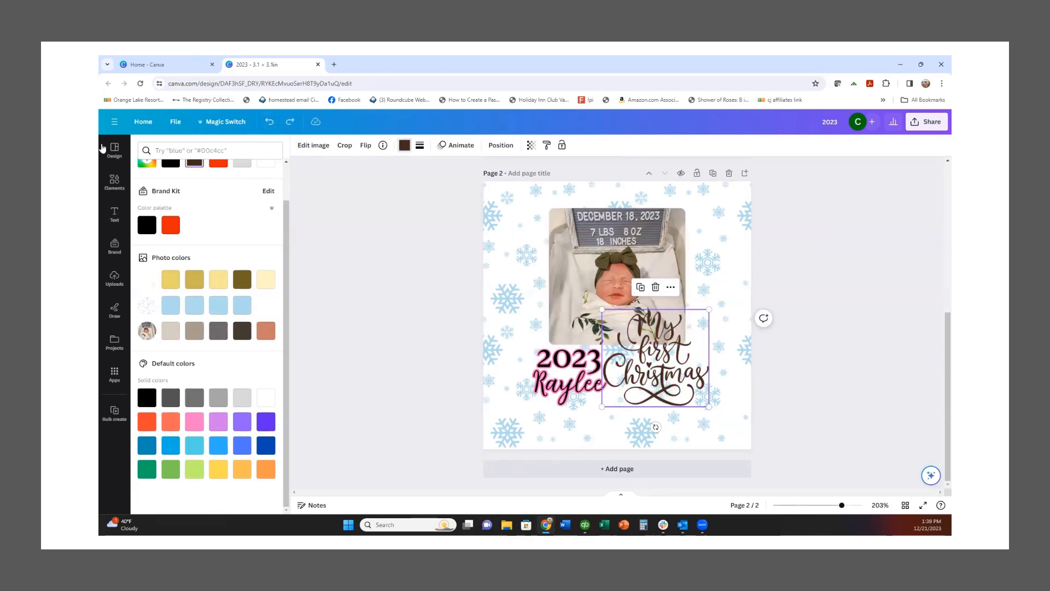
Search the elements for "circle" and add the solid circle shape to page 2
{"action": "left_click", "coordinate": [114, 201]}
{"action": "left_click", "coordinate": [115, 191]}
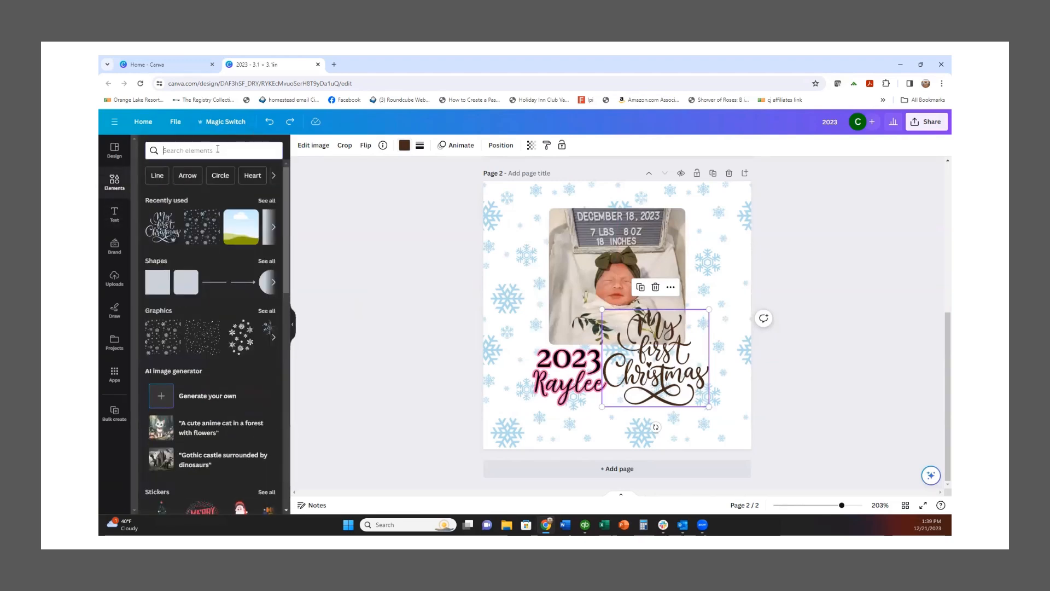
{"action": "type", "text": "circle"}
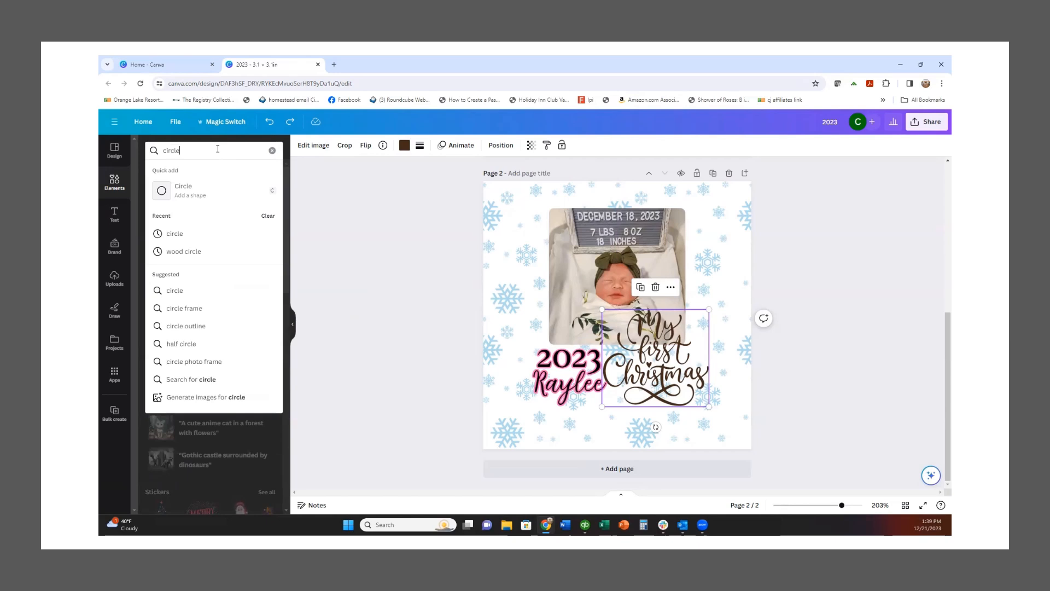
{"action": "key", "text": "Return"}
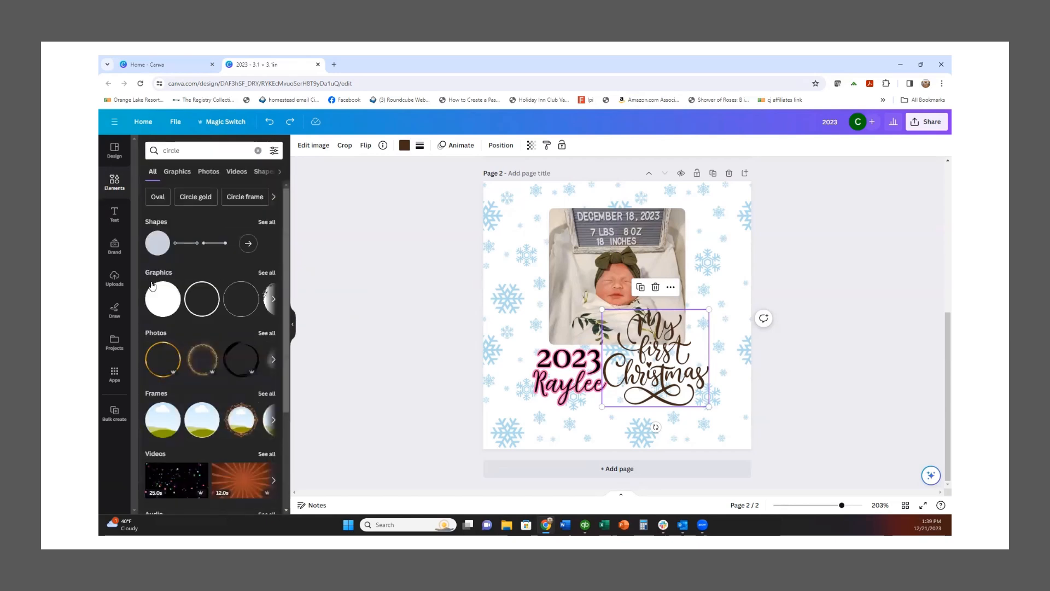
{"action": "left_click", "coordinate": [159, 250]}
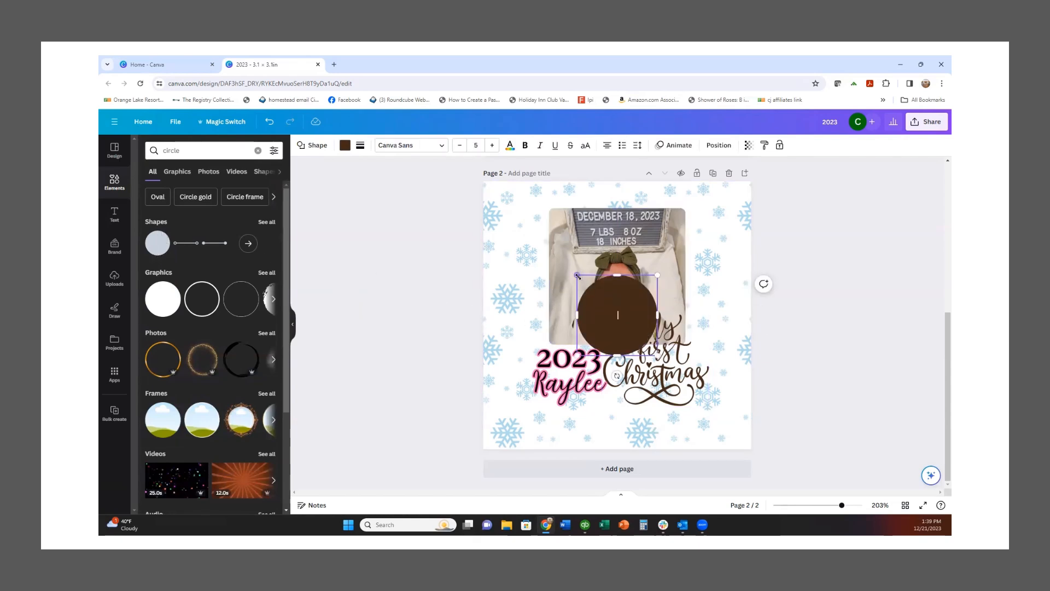
Try the circle at nearly full page size, centered over the design, and delete it
{"action": "left_click_drag", "start_coordinate": [577, 275], "coordinate": [572, 272]}
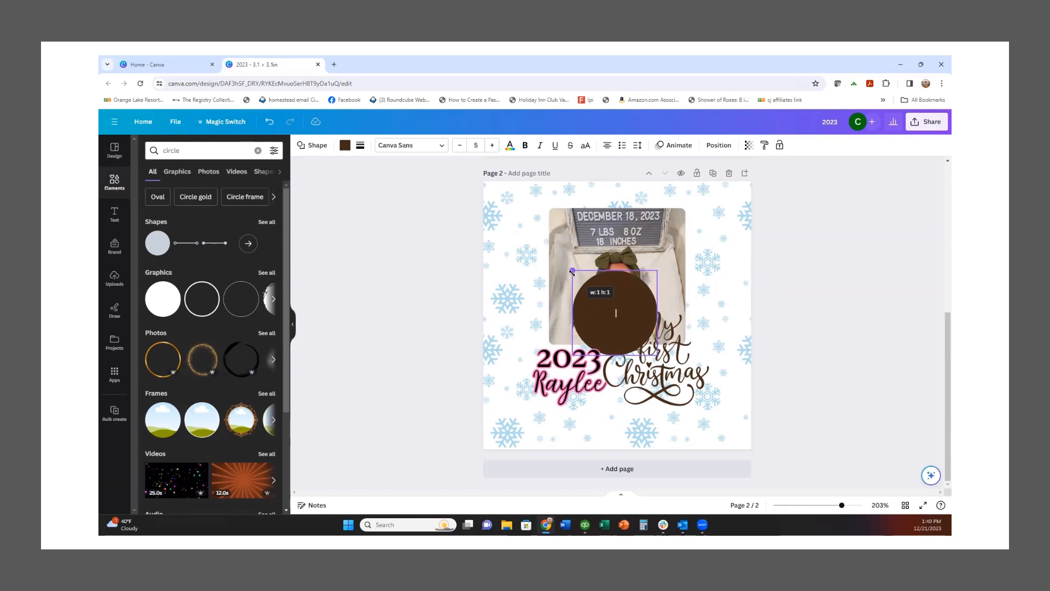
{"action": "left_click_drag", "start_coordinate": [572, 272], "coordinate": [458, 215]}
{"action": "left_click_drag", "start_coordinate": [658, 356], "coordinate": [749, 420]}
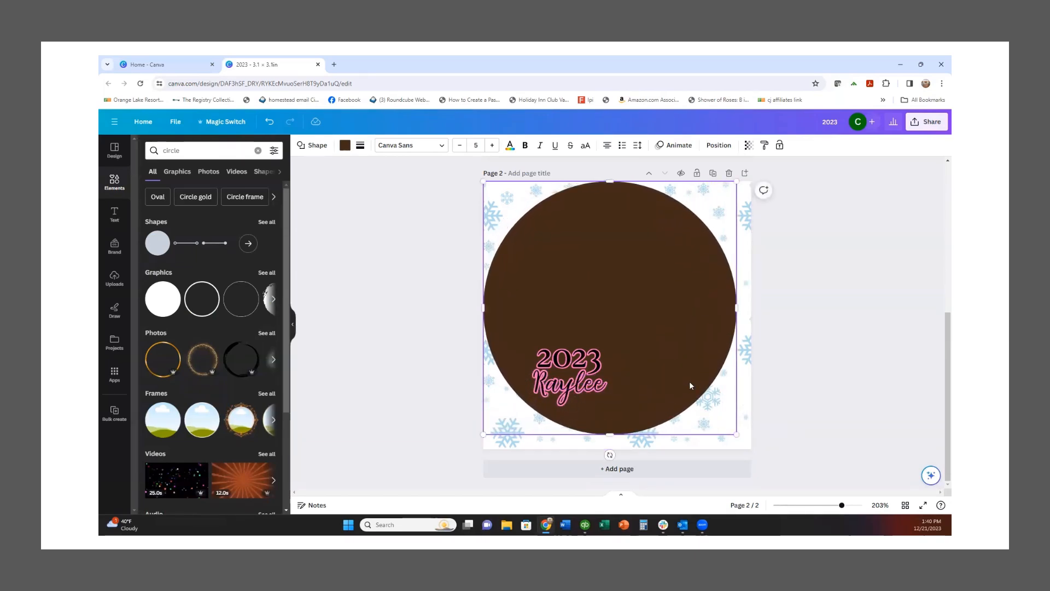
{"action": "left_click_drag", "start_coordinate": [667, 376], "coordinate": [675, 378]}
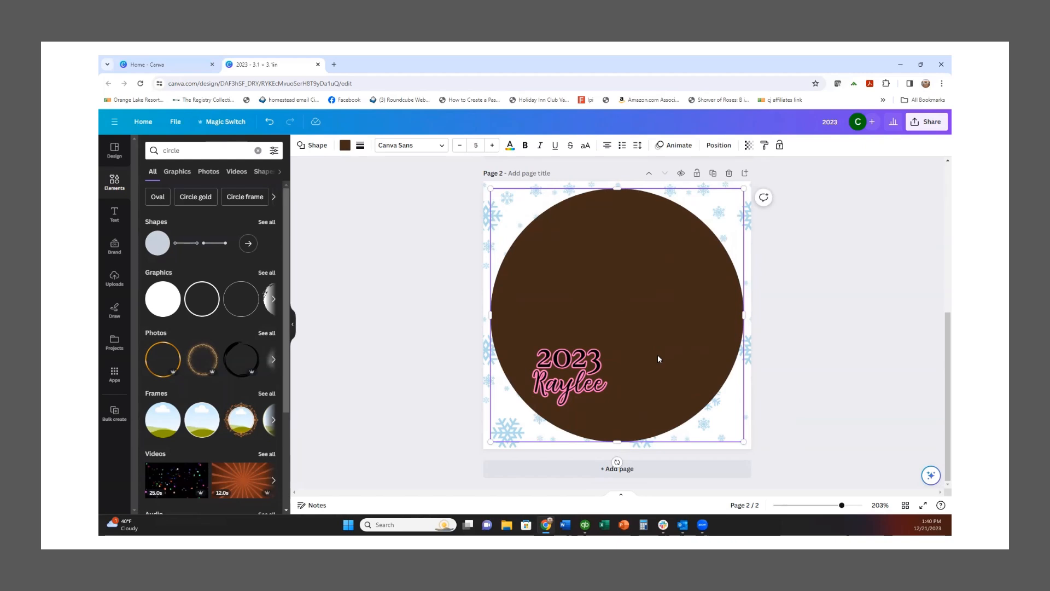
{"action": "mouse_move", "coordinate": [658, 359]}
{"action": "left_mouse_down"}
{"action": "mouse_move", "coordinate": [622, 406]}
{"action": "mouse_move", "coordinate": [530, 429]}
{"action": "mouse_move", "coordinate": [642, 384]}
{"action": "mouse_move", "coordinate": [658, 354]}
{"action": "left_mouse_up"}
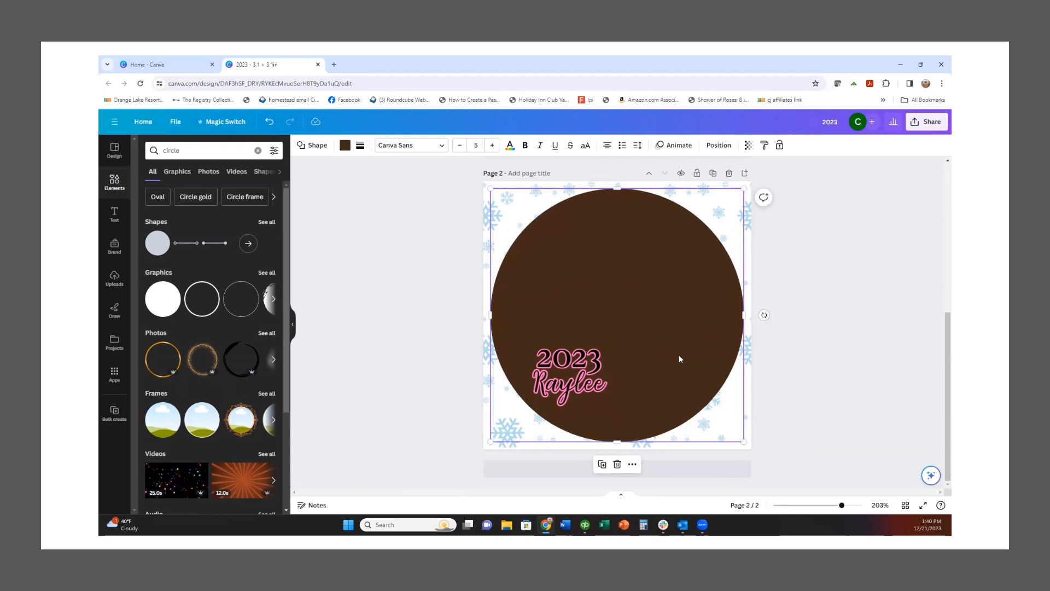
{"action": "key", "text": "Delete"}
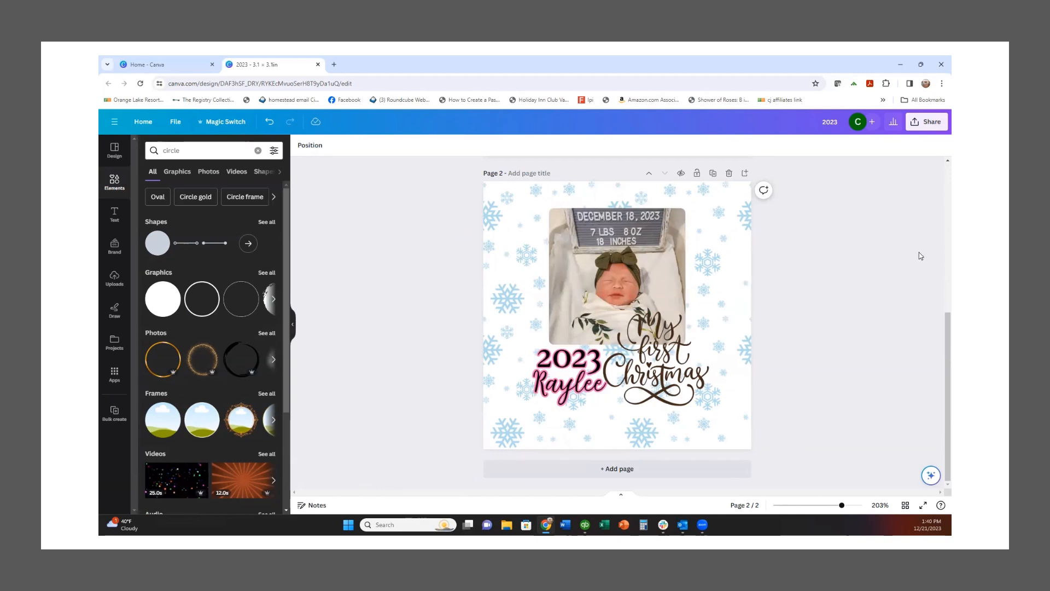
Download all pages as PNG at size 3.125 with a transparent background
{"action": "left_click", "coordinate": [928, 122]}
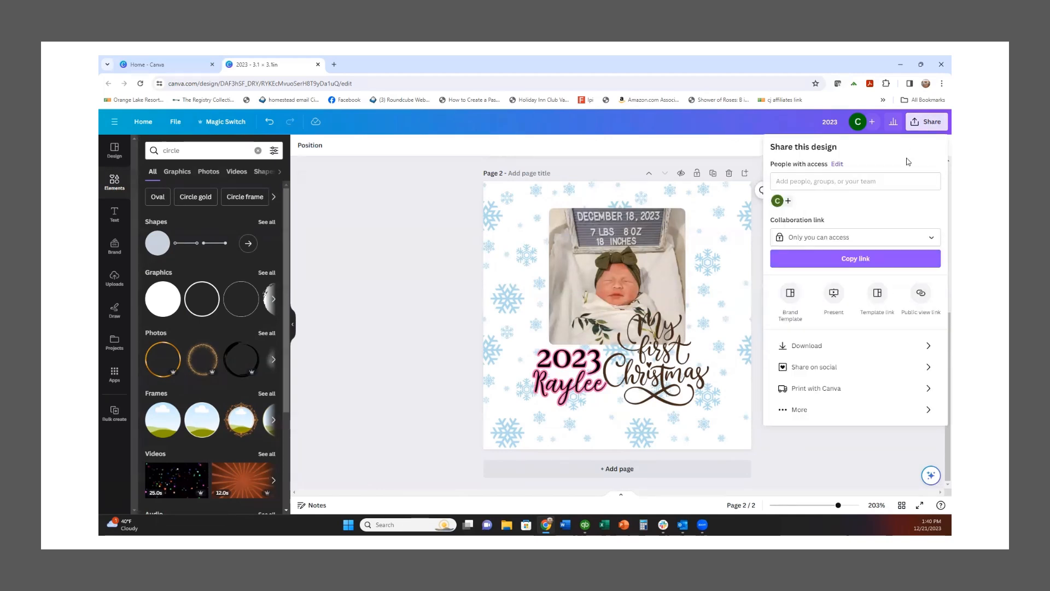
{"action": "left_click", "coordinate": [800, 346]}
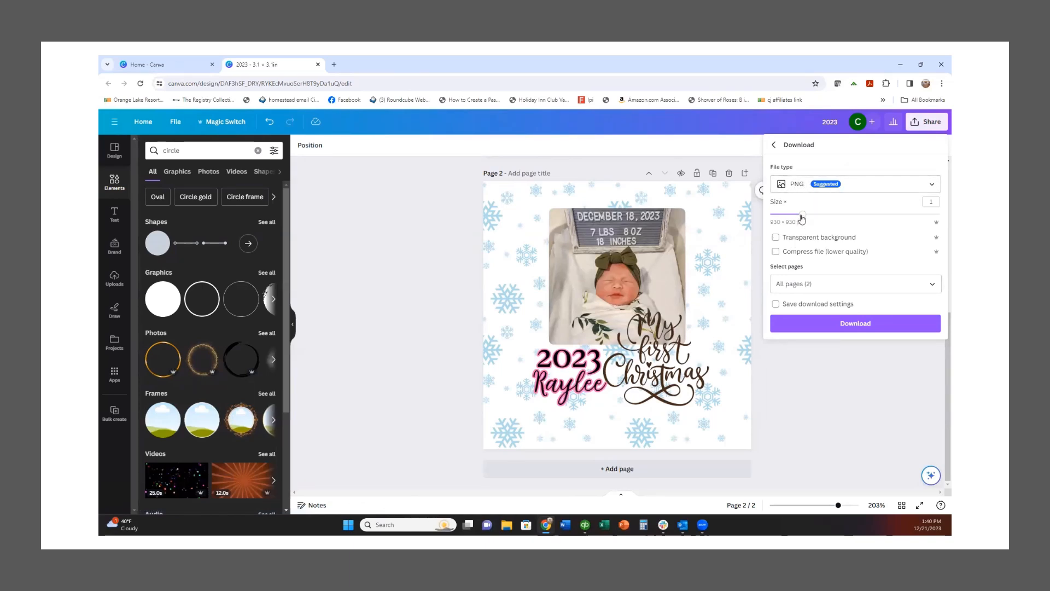
{"action": "left_click_drag", "start_coordinate": [802, 214], "coordinate": [939, 215]}
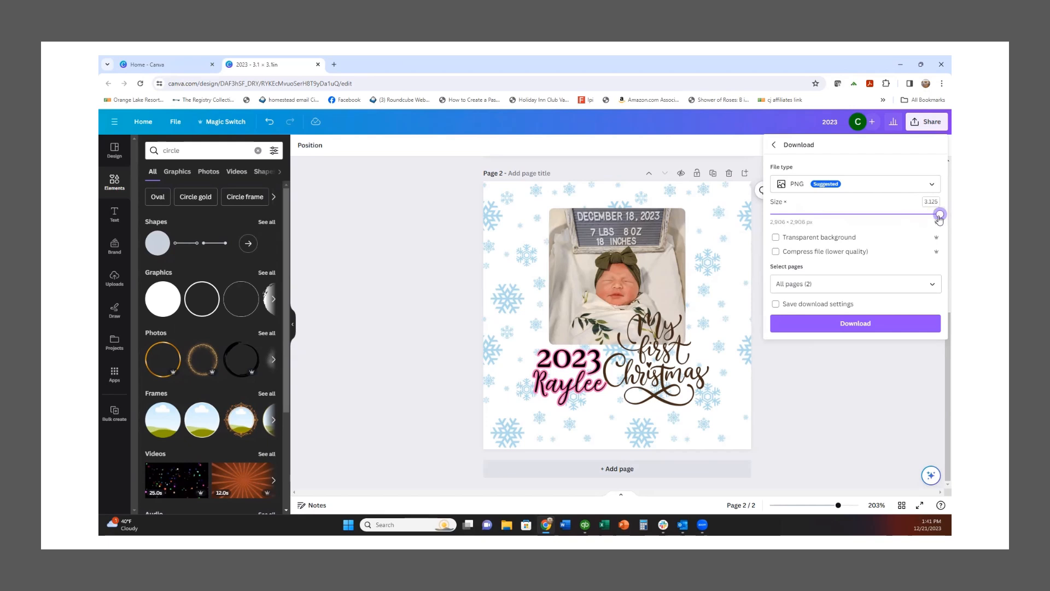
{"action": "left_click", "coordinate": [776, 238]}
{"action": "left_click", "coordinate": [834, 322]}
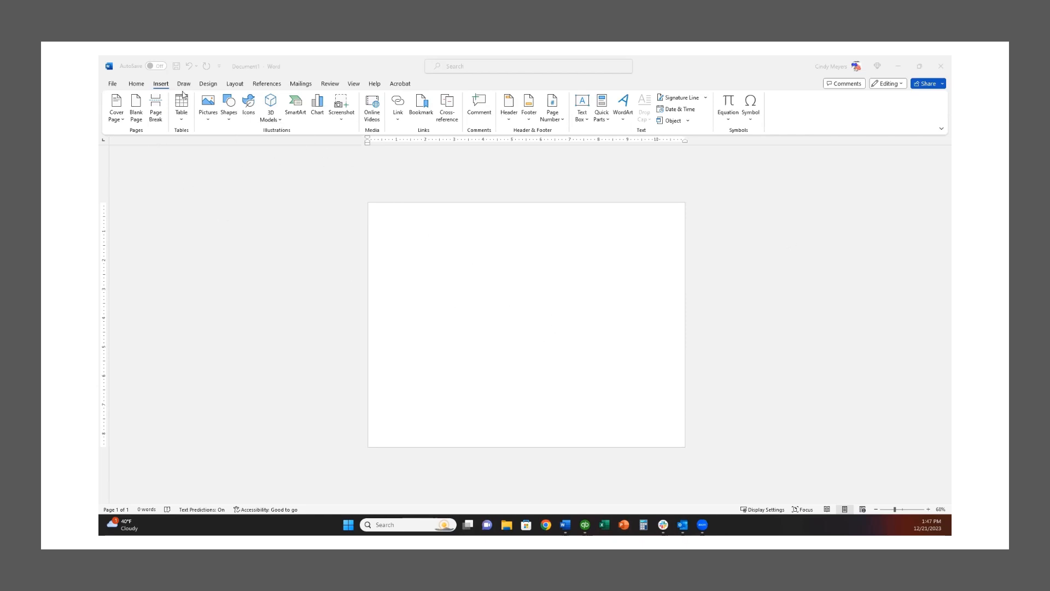
In a blank Word document, set the page to landscape orientation with 0" margins on all sides
{"action": "left_click", "coordinate": [233, 84]}
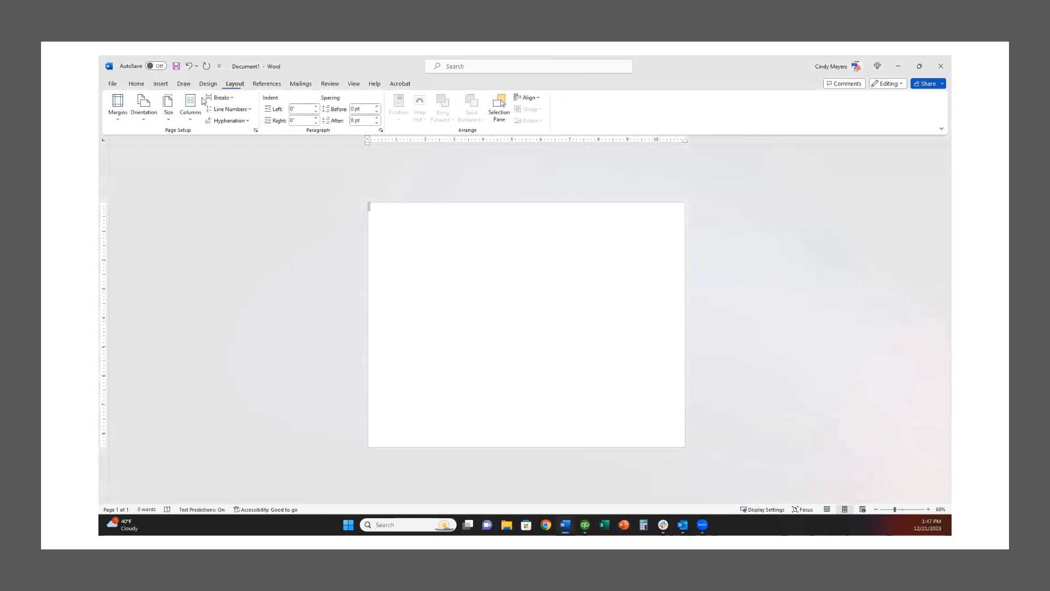
{"action": "left_click", "coordinate": [145, 121]}
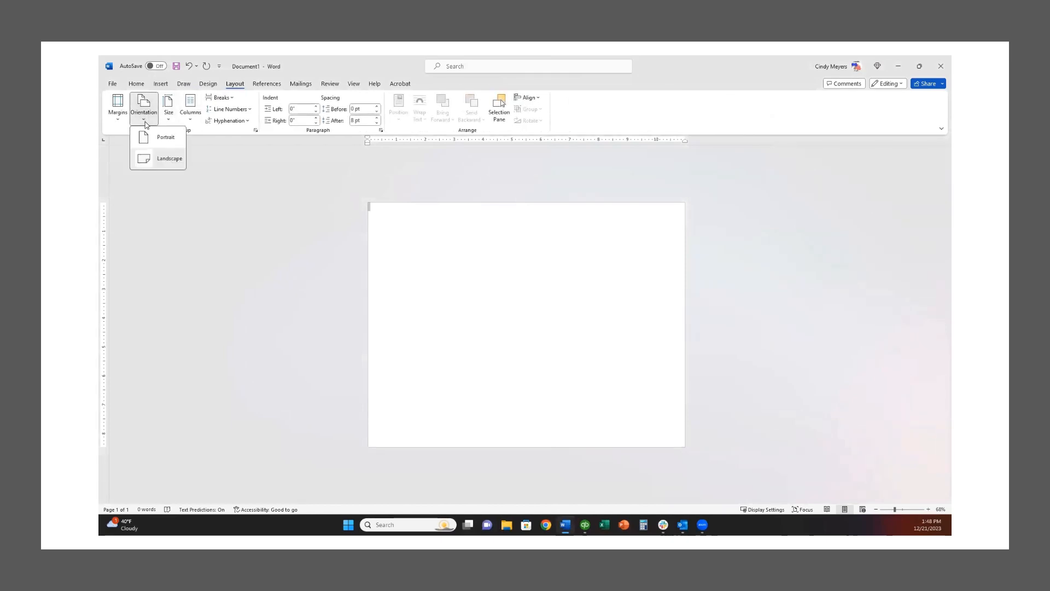
{"action": "left_click", "coordinate": [160, 161]}
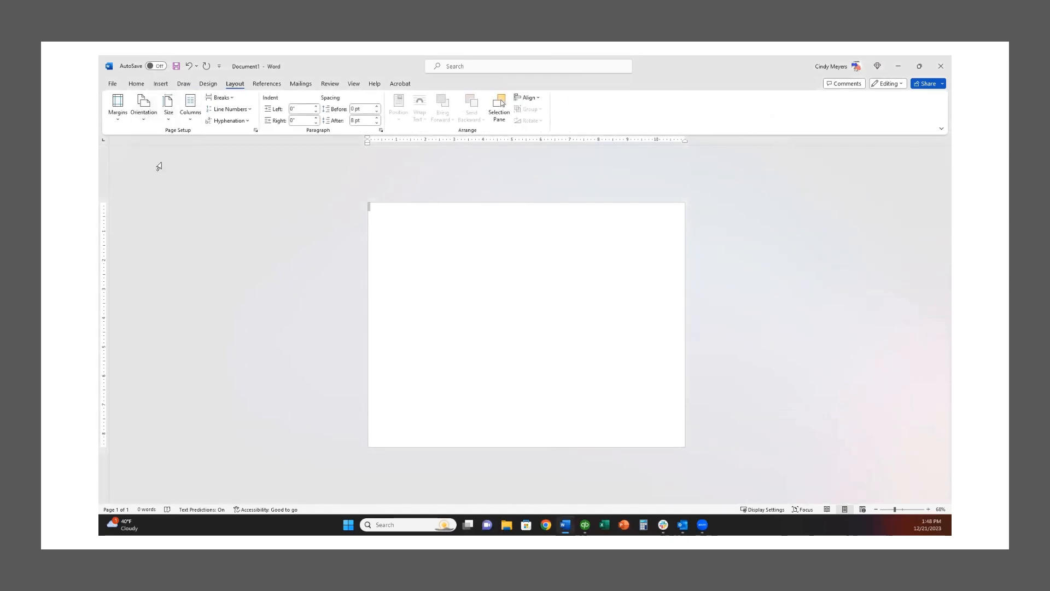
{"action": "left_click", "coordinate": [170, 120]}
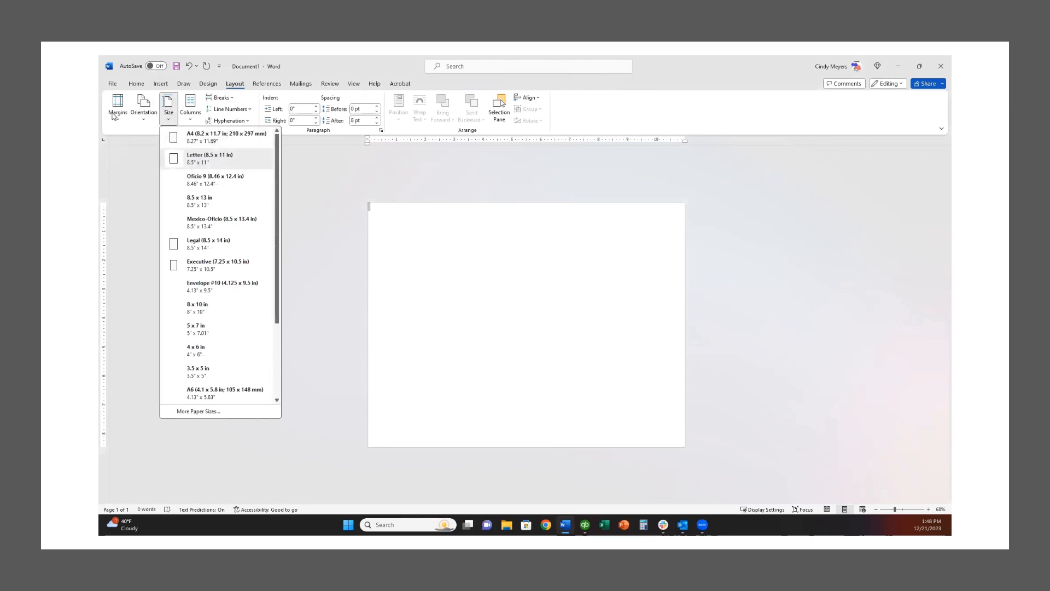
{"action": "left_click", "coordinate": [113, 114]}
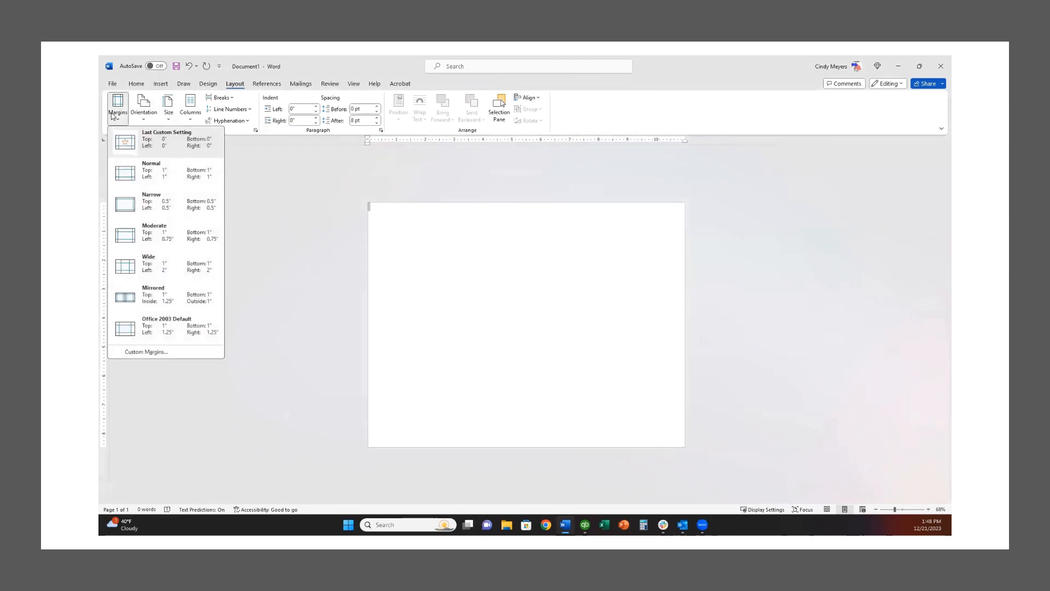
{"action": "left_click", "coordinate": [158, 144]}
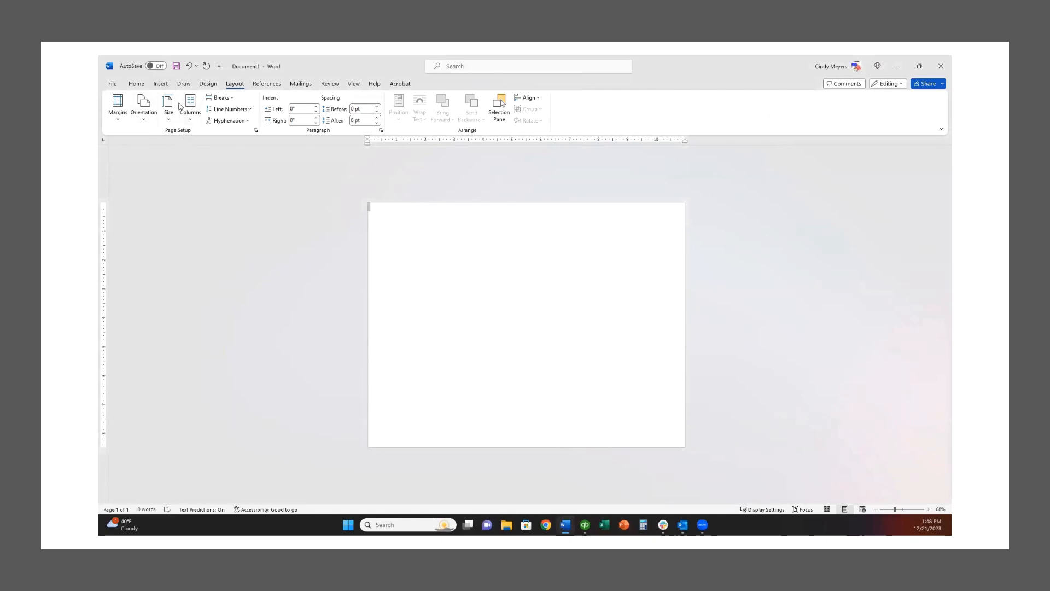
Insert picture "2" from the "20232" folder in Downloads into the document
{"action": "left_click", "coordinate": [161, 85]}
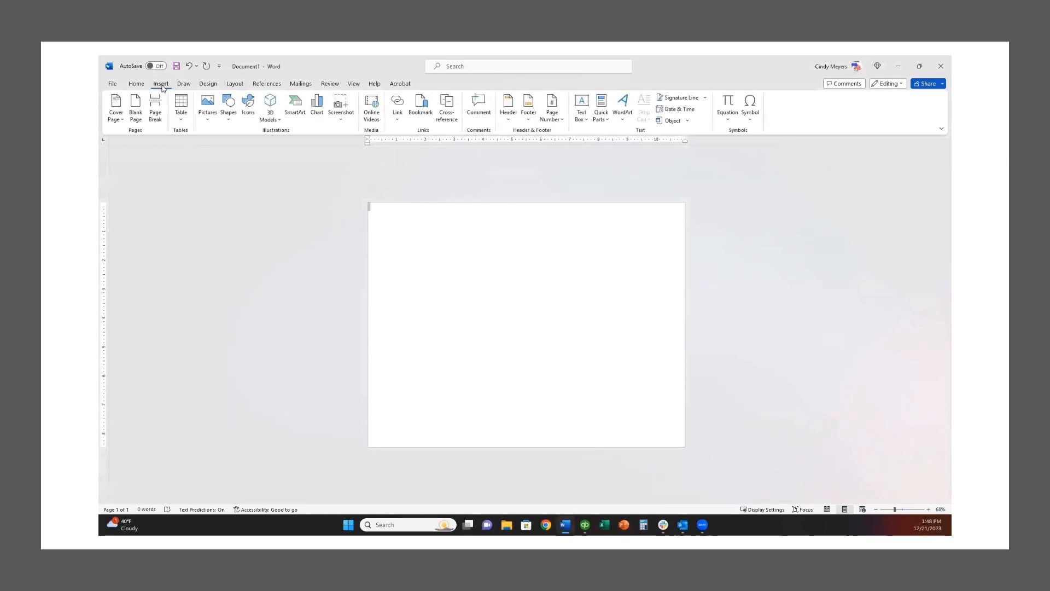
{"action": "left_click", "coordinate": [208, 118]}
{"action": "left_click", "coordinate": [228, 145]}
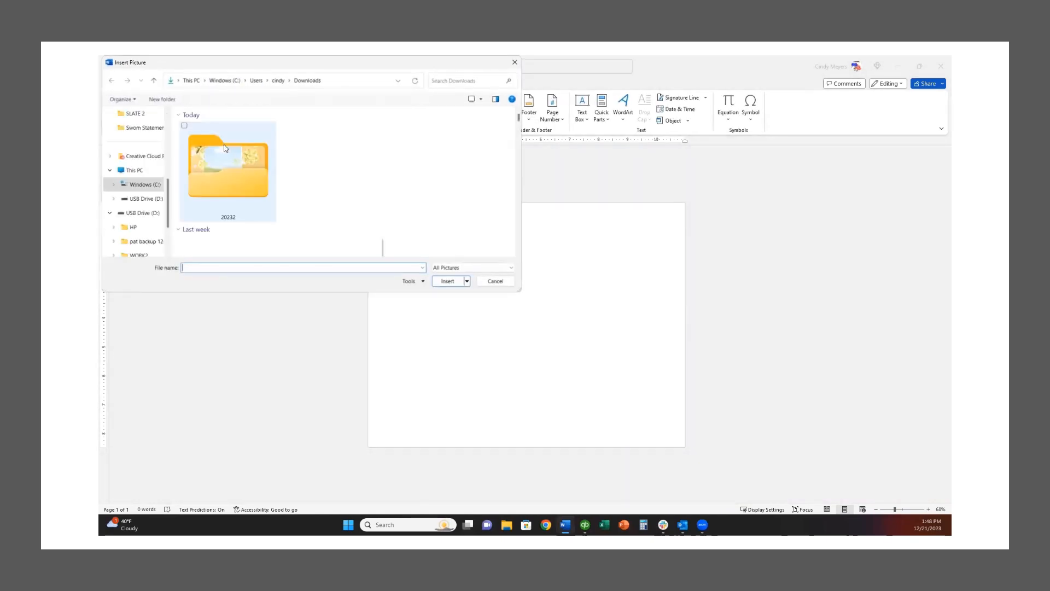
{"action": "double_click", "coordinate": [229, 159]}
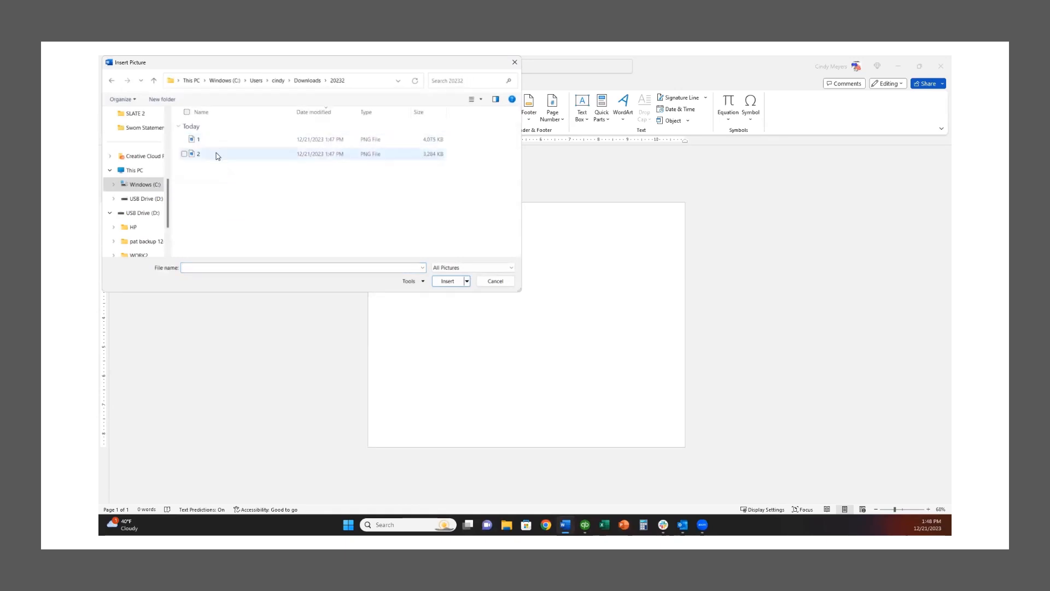
{"action": "double_click", "coordinate": [217, 157]}
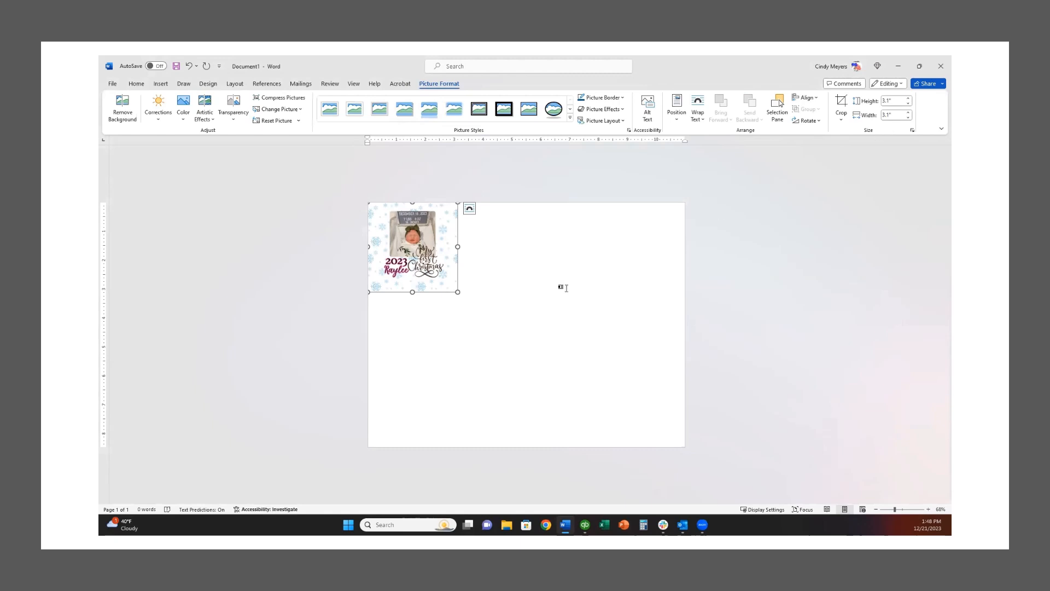
Set the picture's text wrapping to Through and move it near the page's upper right corner
{"action": "left_click", "coordinate": [469, 208]}
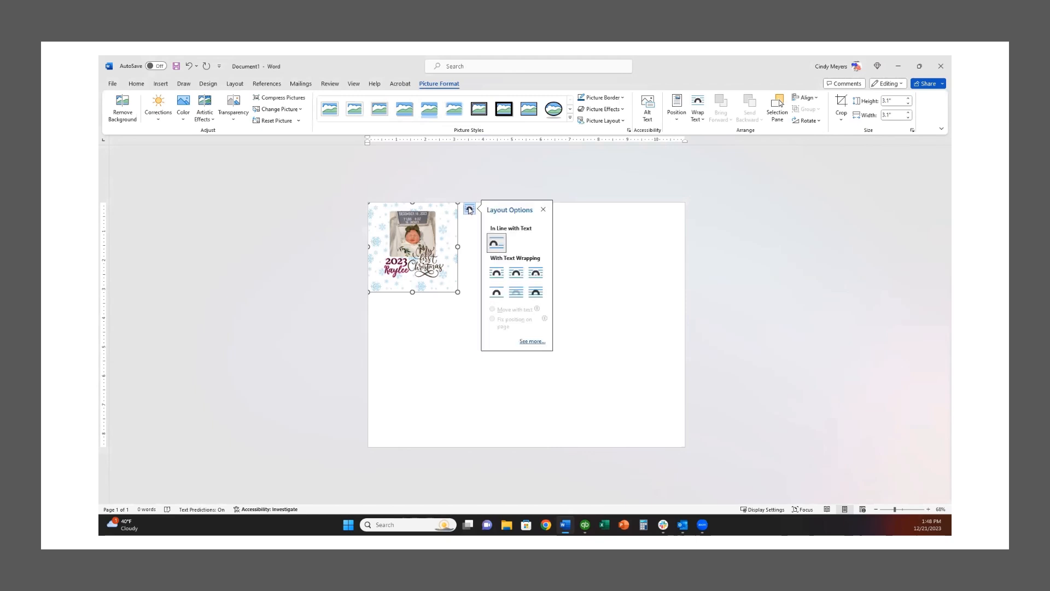
{"action": "left_click", "coordinate": [536, 274]}
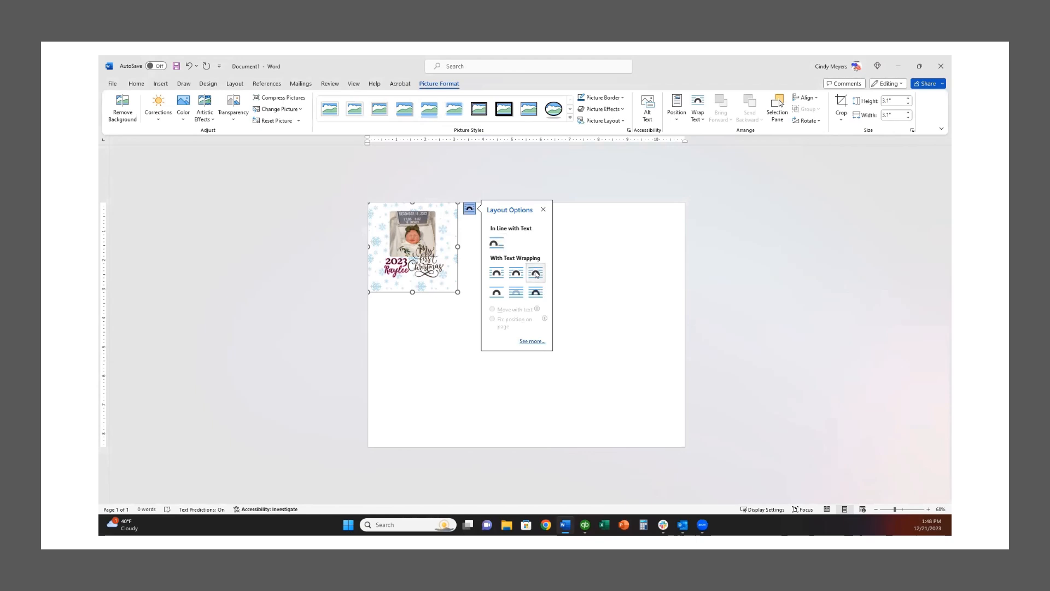
{"action": "left_click_drag", "start_coordinate": [430, 269], "coordinate": [638, 289]}
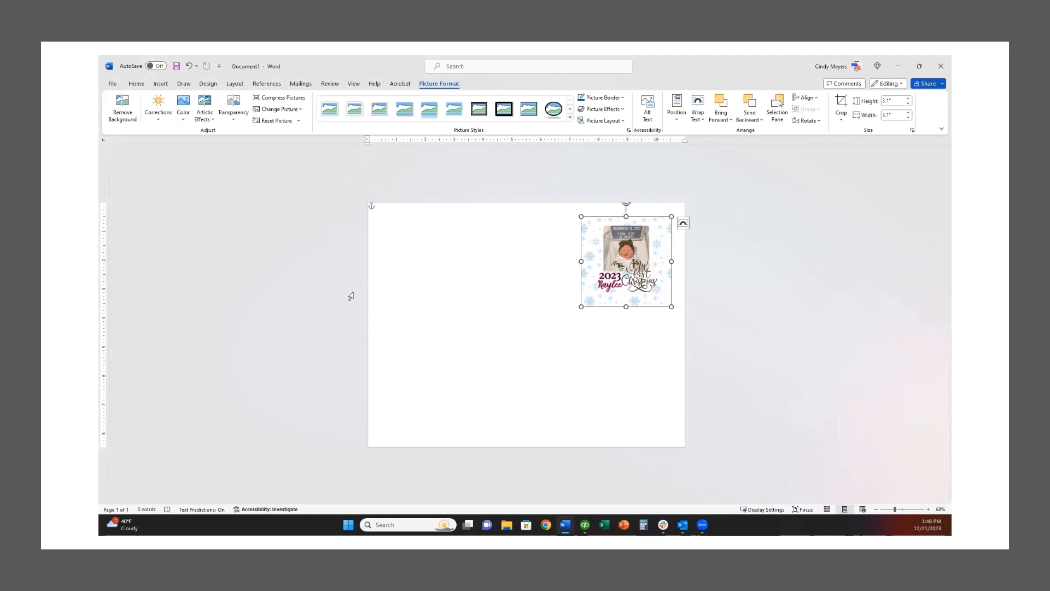
Draw a circle about 2.83" high and 2.94" wide on the empty area beside the picture
{"action": "left_click", "coordinate": [160, 84]}
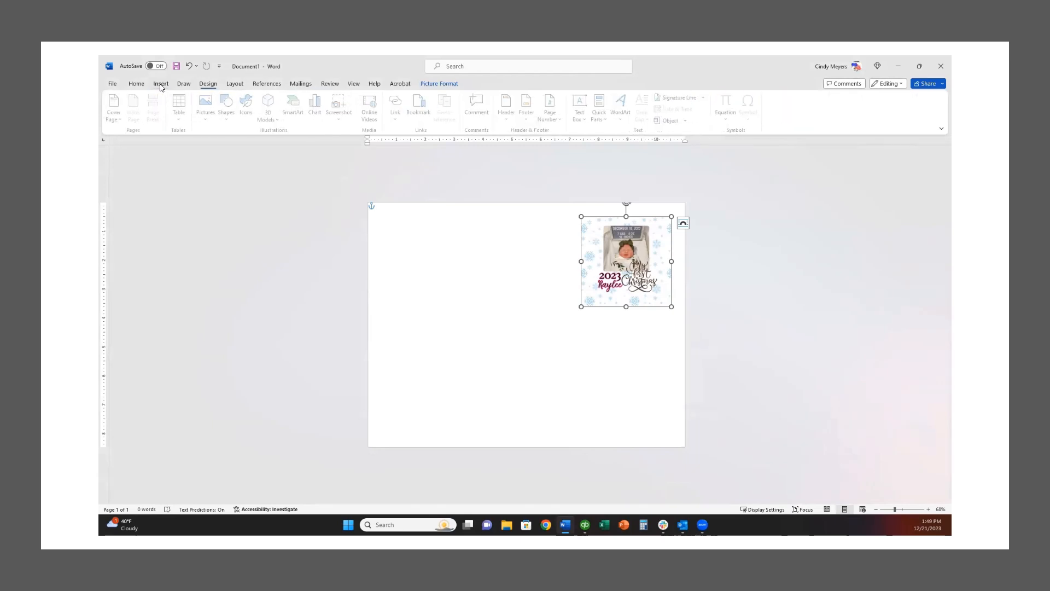
{"action": "left_click", "coordinate": [229, 116]}
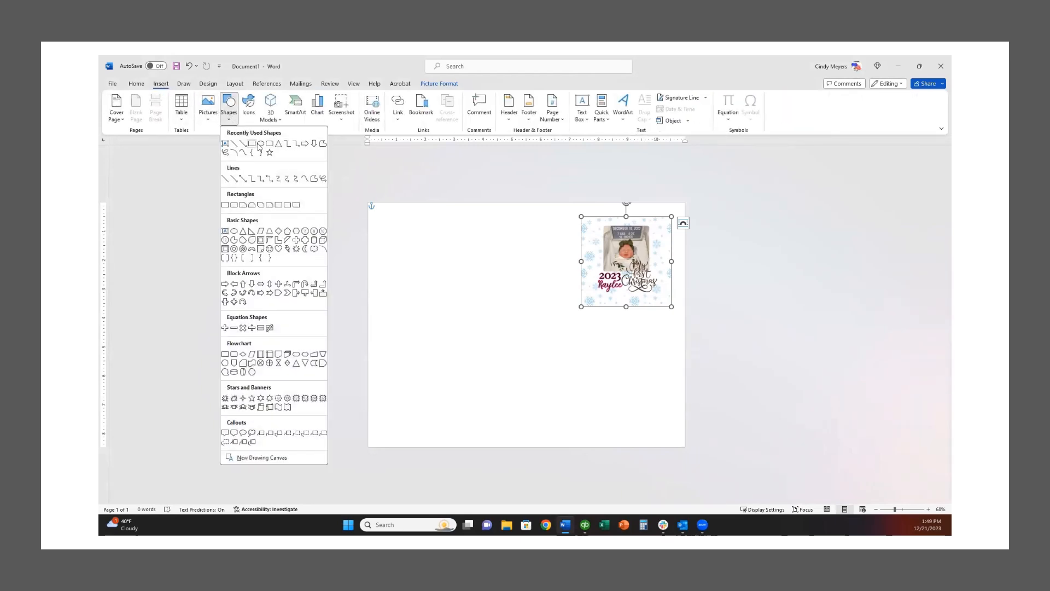
{"action": "left_click", "coordinate": [251, 143]}
{"action": "left_click_drag", "start_coordinate": [430, 252], "coordinate": [515, 335]}
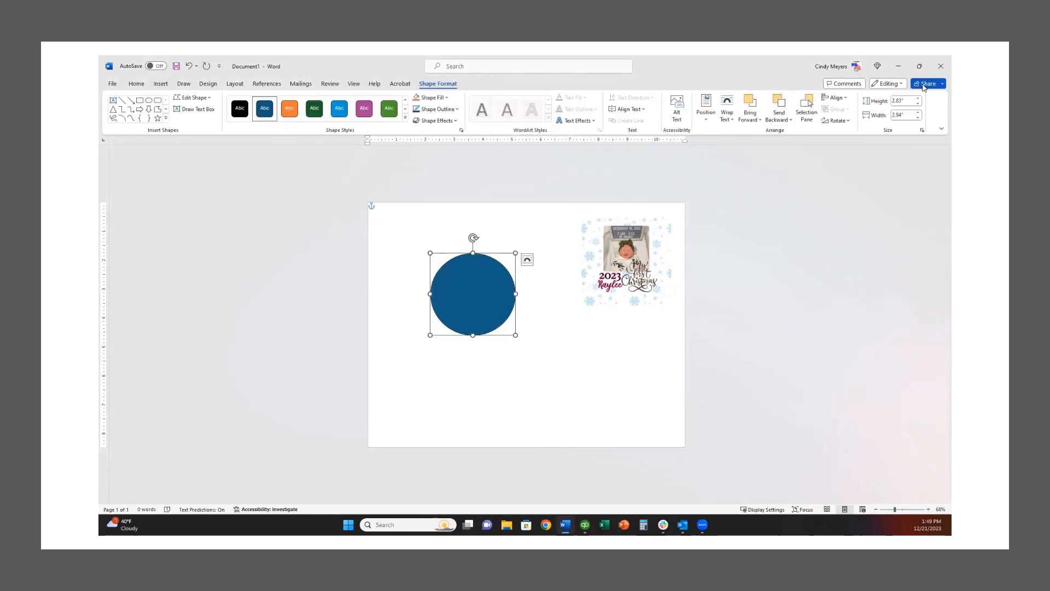
Set the circle's height and width to 2.9"
{"action": "left_click", "coordinate": [919, 99]}
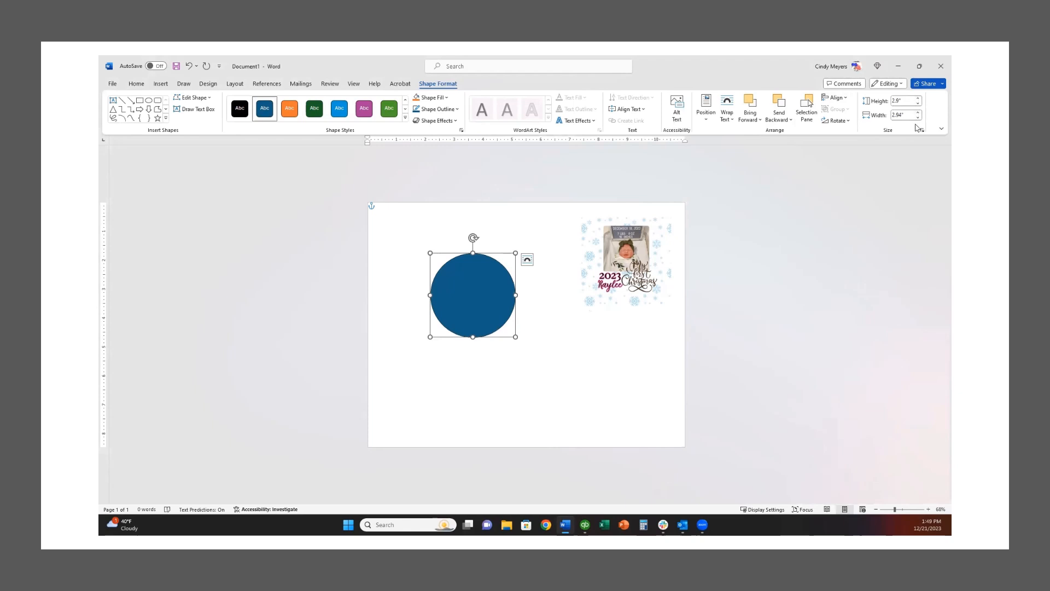
{"action": "left_click", "coordinate": [910, 116]}
{"action": "type", "text": "2.9"}
{"action": "key", "text": "Tab"}
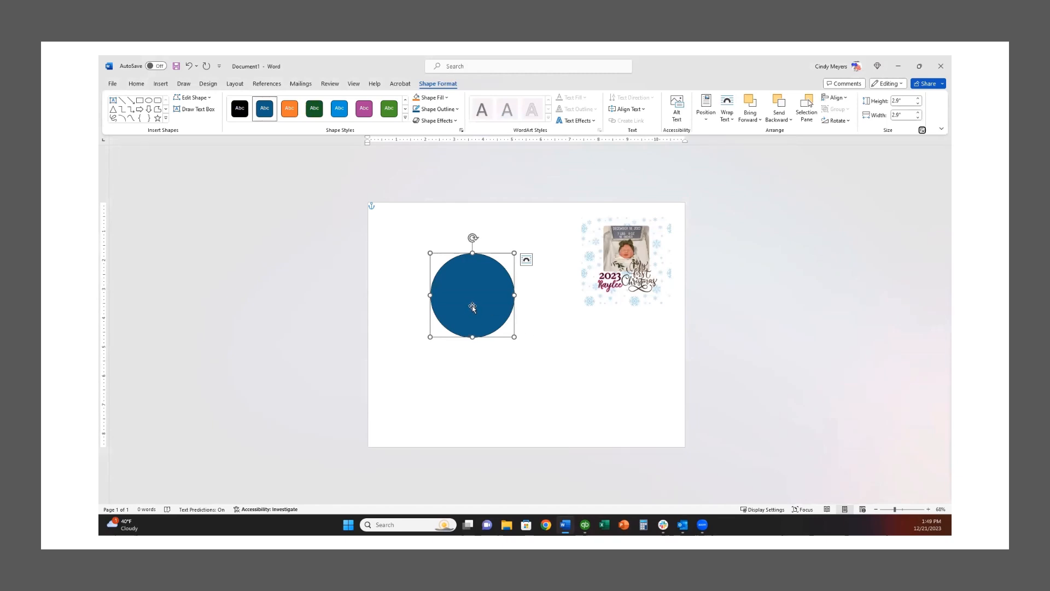
Center the circle over the Christmas picture to check the fit, and move it back to the page's empty left half
{"action": "left_click_drag", "start_coordinate": [473, 304], "coordinate": [468, 334]}
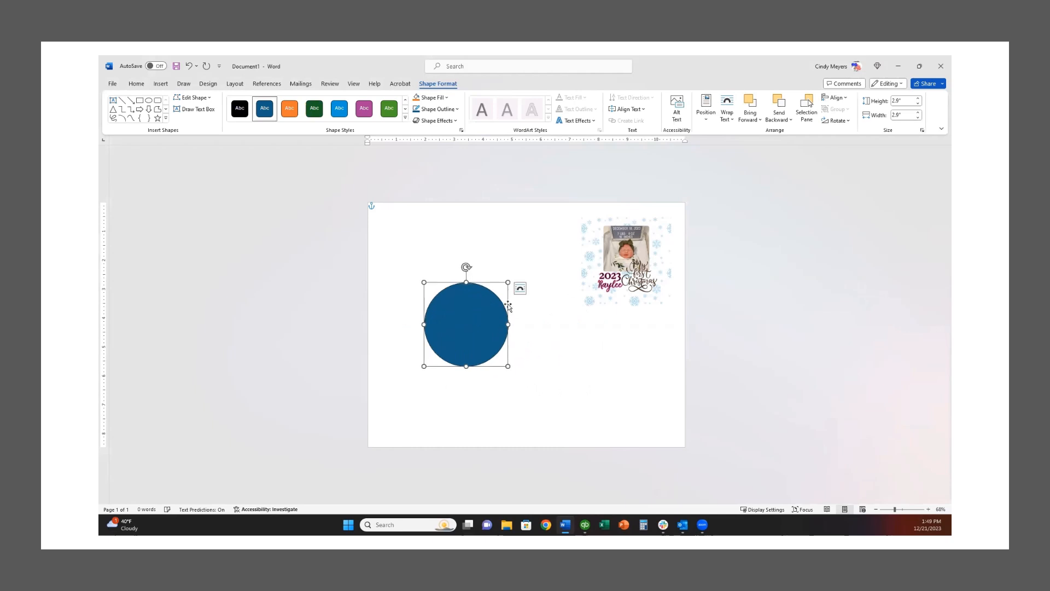
{"action": "left_click", "coordinate": [520, 288]}
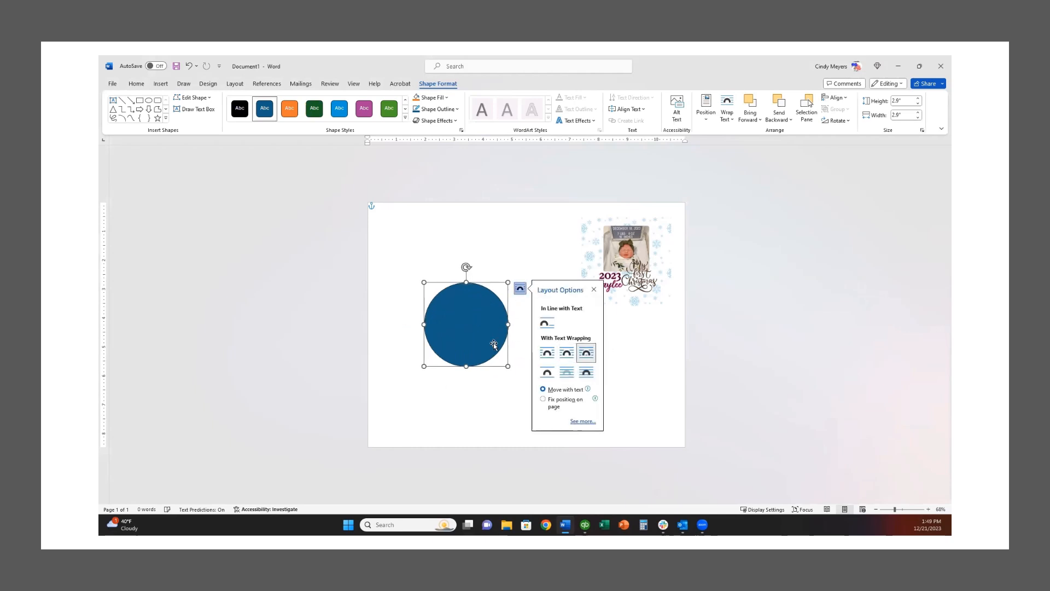
{"action": "left_click_drag", "start_coordinate": [480, 337], "coordinate": [633, 274]}
{"action": "left_click", "coordinate": [626, 396]}
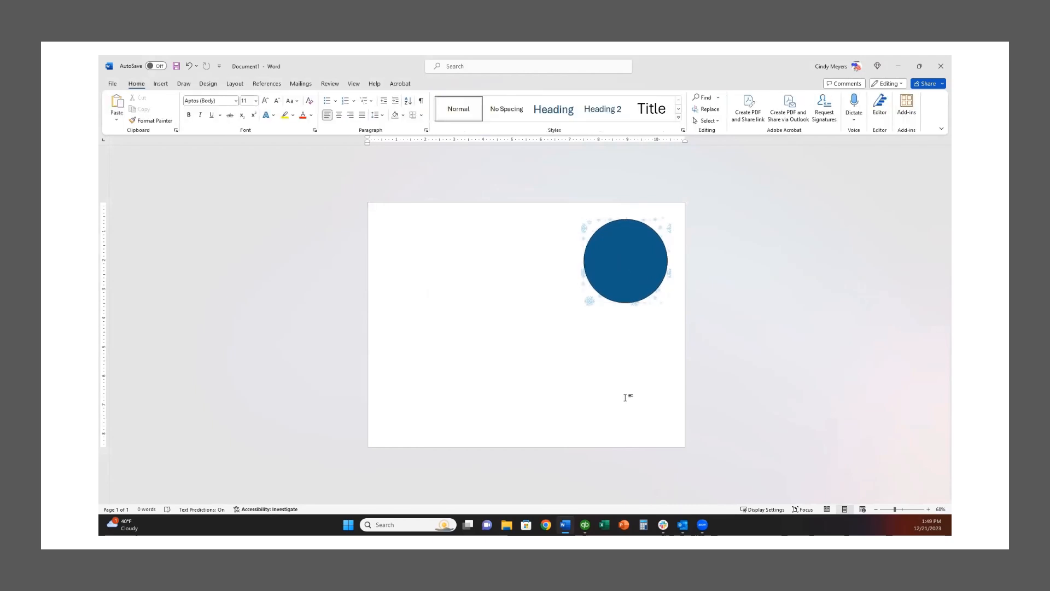
{"action": "left_click_drag", "start_coordinate": [626, 276], "coordinate": [457, 309]}
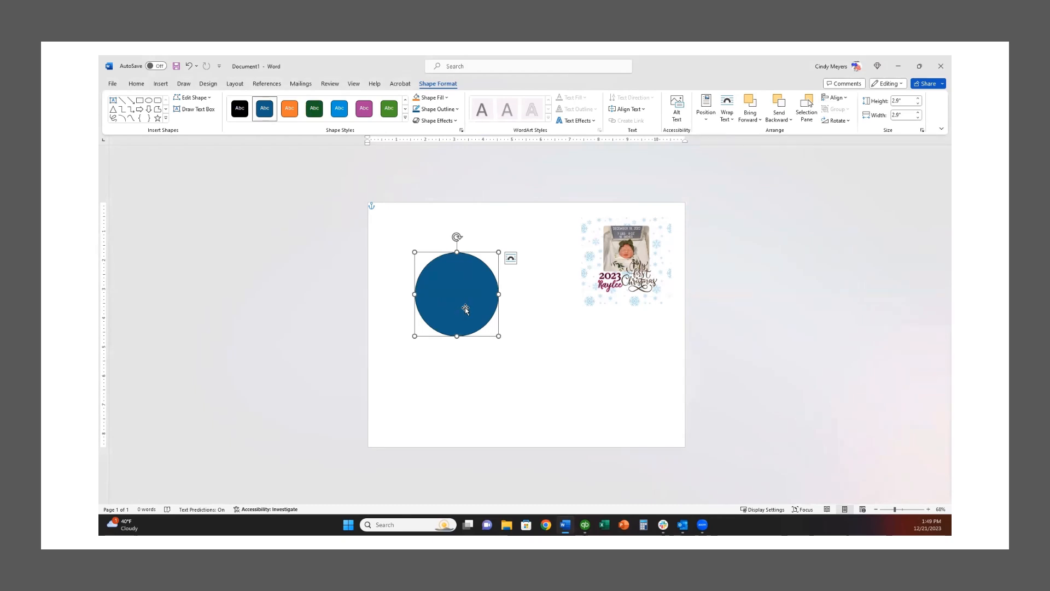
Delete the blue circle from the page and choose the EPSON ET-2760 Series as the printer
{"action": "key", "text": "Delete"}
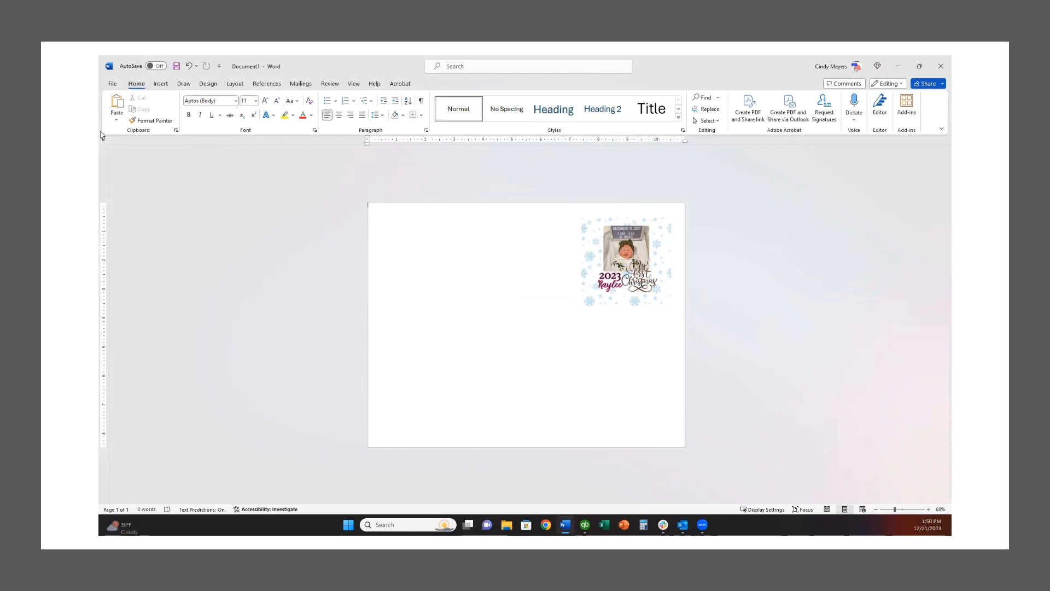
{"action": "left_click", "coordinate": [113, 85]}
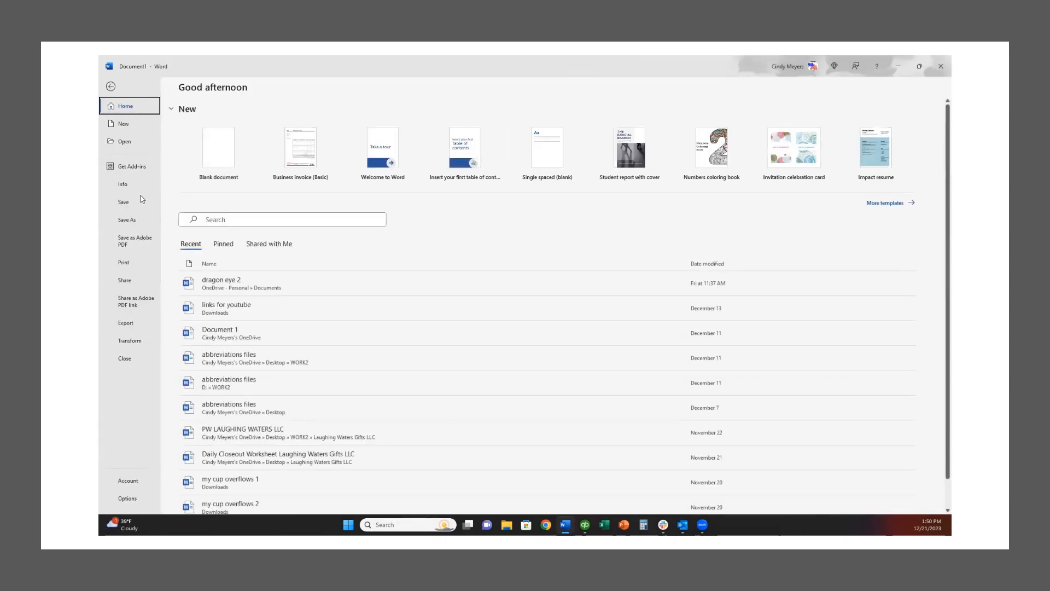
{"action": "left_click", "coordinate": [125, 263]}
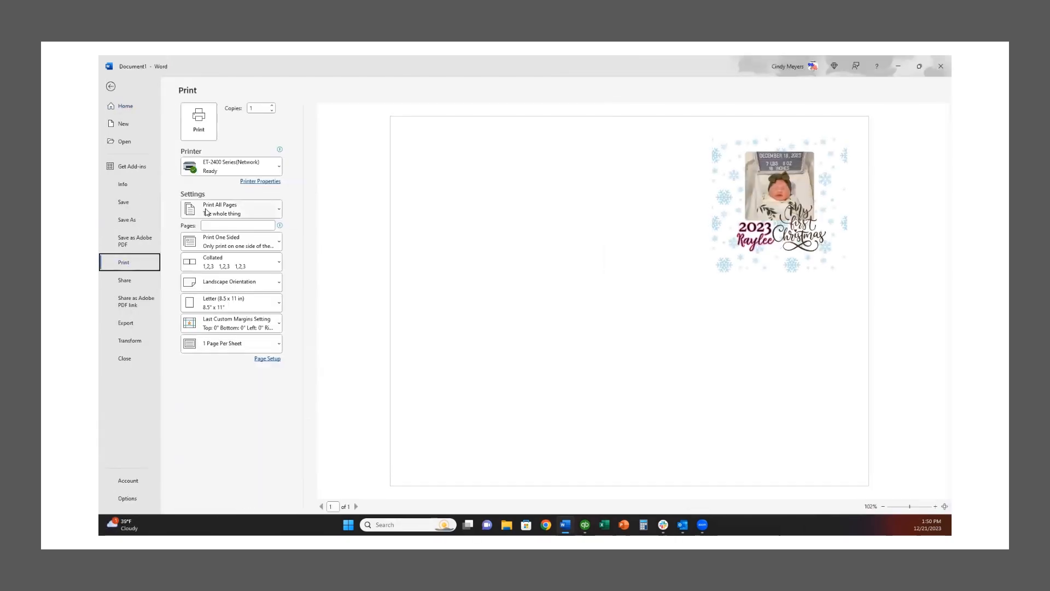
{"action": "left_click", "coordinate": [278, 169]}
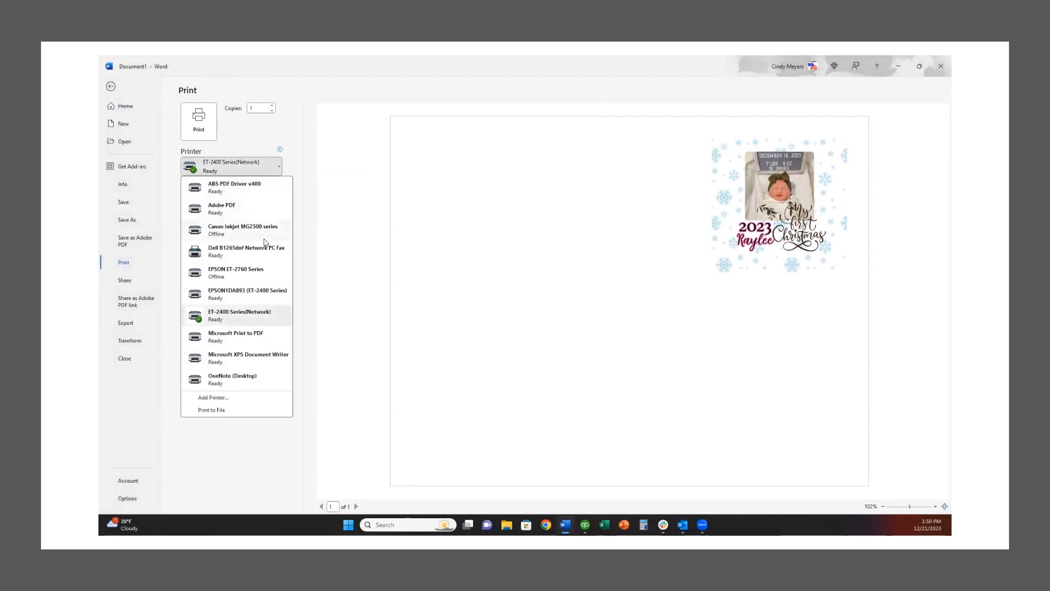
{"action": "left_click", "coordinate": [246, 273]}
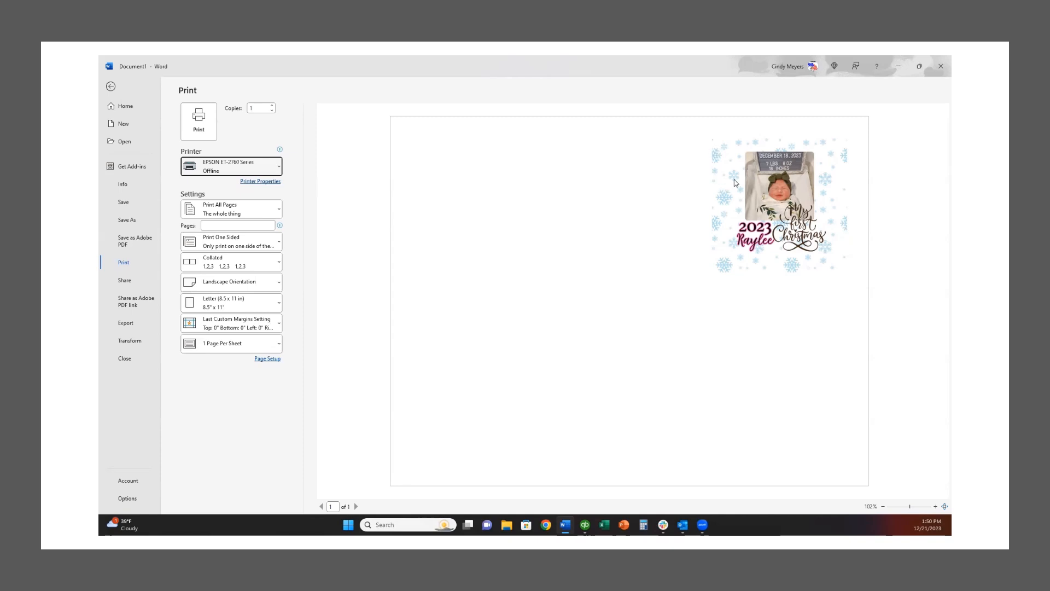
Move the Christmas picture to about the middle of the page and check its placement in the print preview
{"action": "left_click", "coordinate": [110, 87]}
{"action": "left_click_drag", "start_coordinate": [614, 249], "coordinate": [526, 295]}
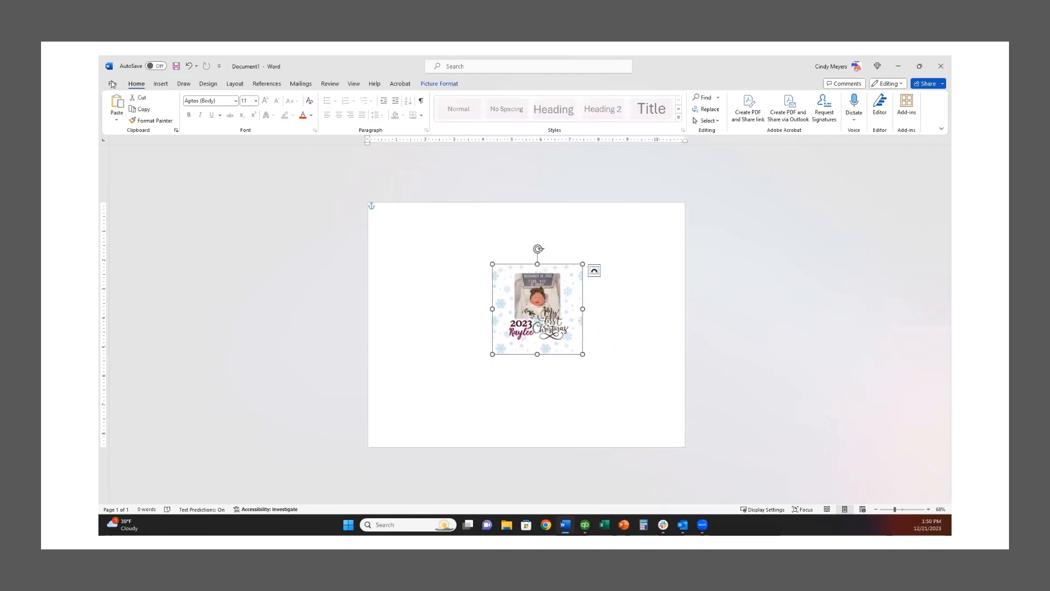
{"action": "left_click", "coordinate": [112, 84]}
{"action": "left_click", "coordinate": [124, 263]}
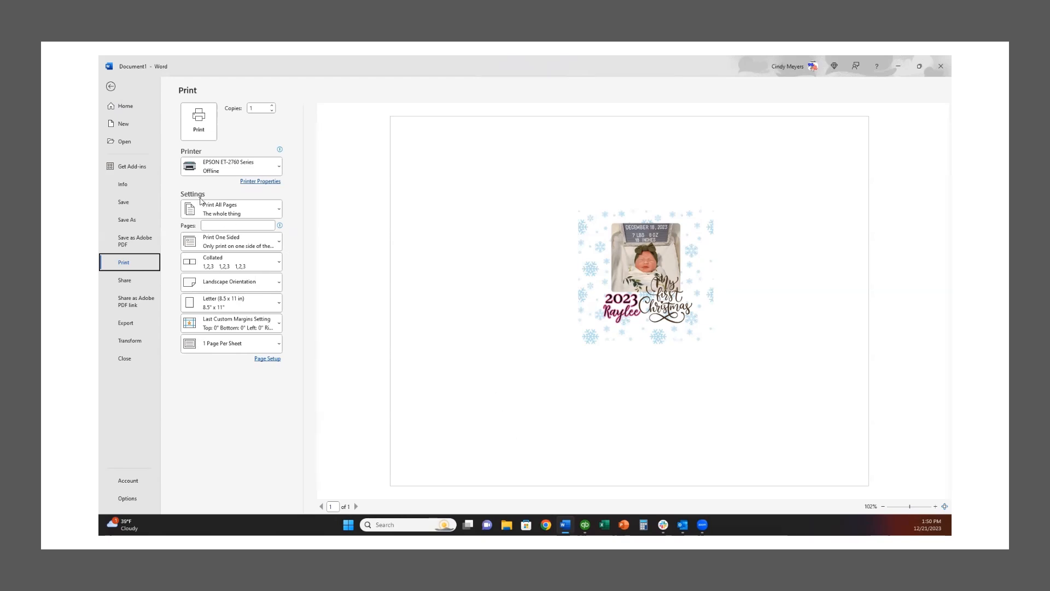
In the printer properties, set the paper type to Premium Presentation Paper Matte and the quality to High
{"action": "left_click", "coordinate": [258, 183]}
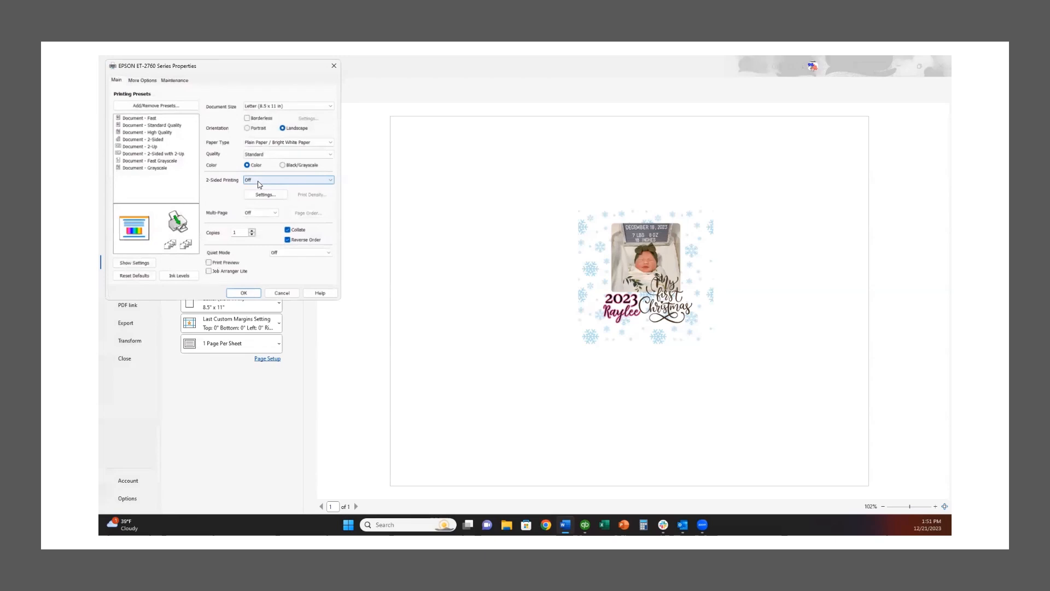
{"action": "left_click", "coordinate": [312, 142]}
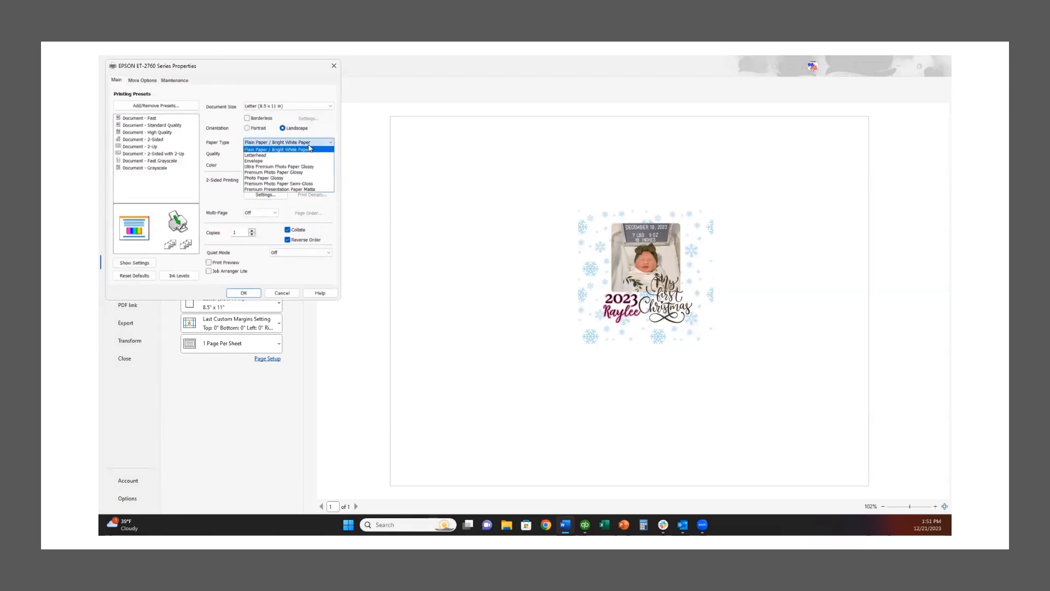
{"action": "left_click", "coordinate": [284, 190]}
{"action": "left_click", "coordinate": [262, 154]}
{"action": "left_click", "coordinate": [256, 167]}
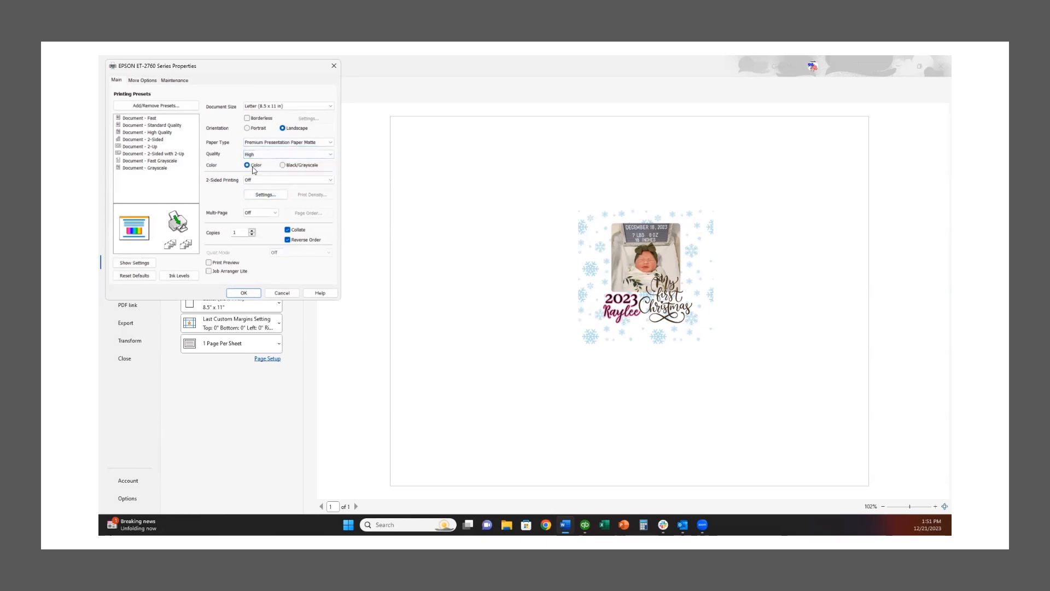
Turn off High Speed and turn on Mirror Image in the printer's additional settings
{"action": "left_click", "coordinate": [144, 81]}
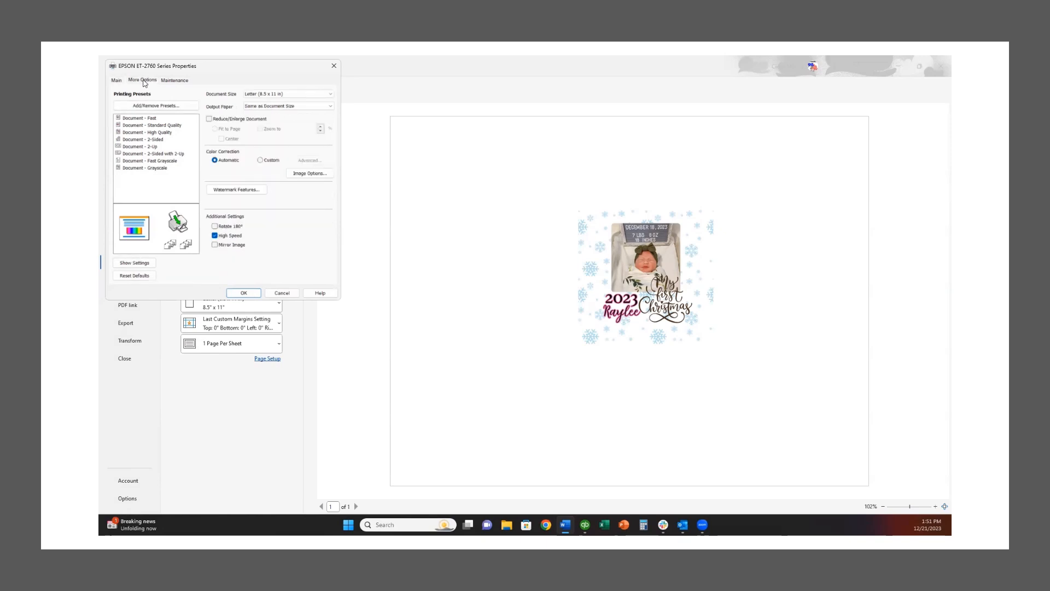
{"action": "left_click", "coordinate": [217, 236]}
{"action": "left_click", "coordinate": [215, 246]}
Set the image options to Emphasize More for text with Emphasize Thin Lines enabled, and apply the printer properties
{"action": "left_click", "coordinate": [309, 174]}
{"action": "left_click", "coordinate": [199, 124]}
{"action": "left_click", "coordinate": [178, 140]}
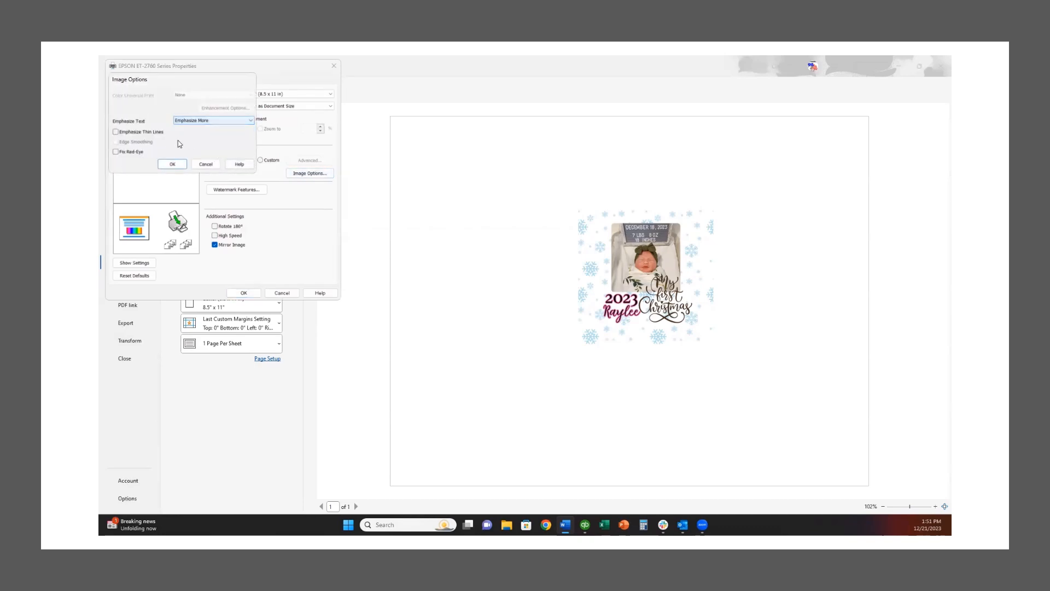
{"action": "left_click", "coordinate": [116, 133]}
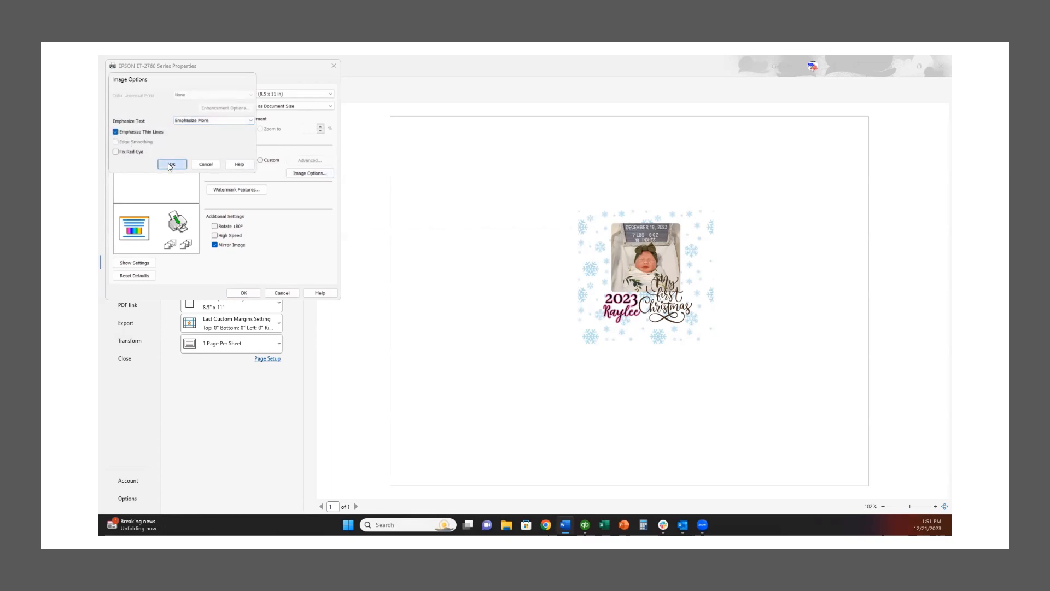
{"action": "left_click", "coordinate": [170, 163]}
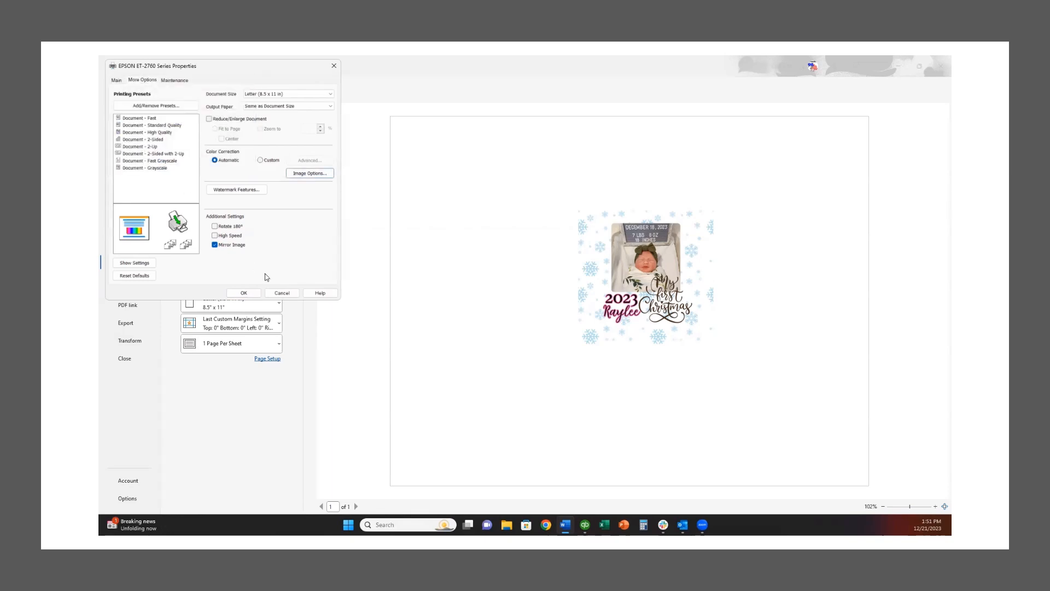
{"action": "left_click", "coordinate": [244, 293]}
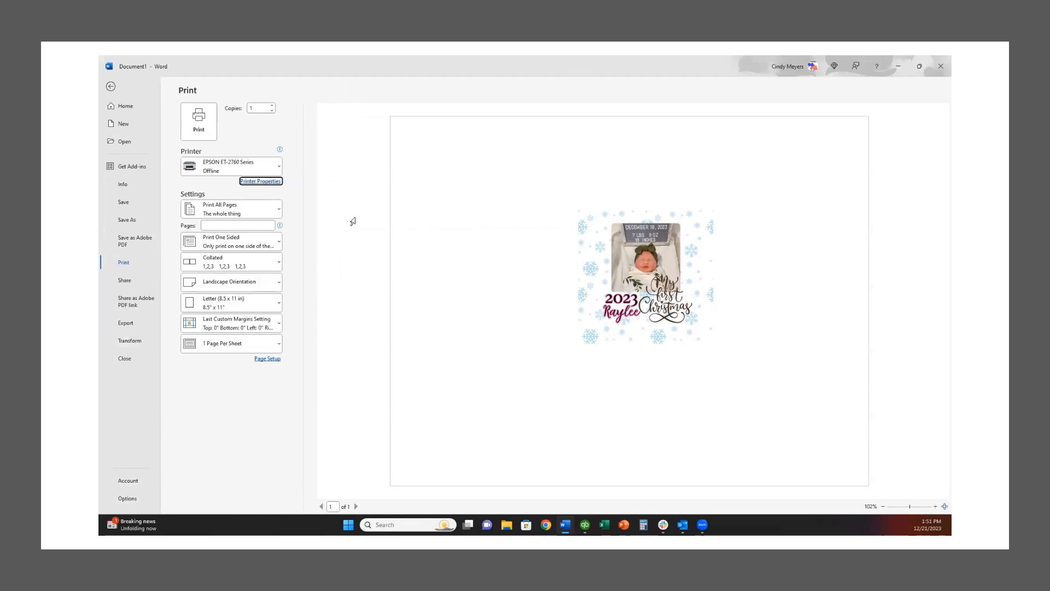